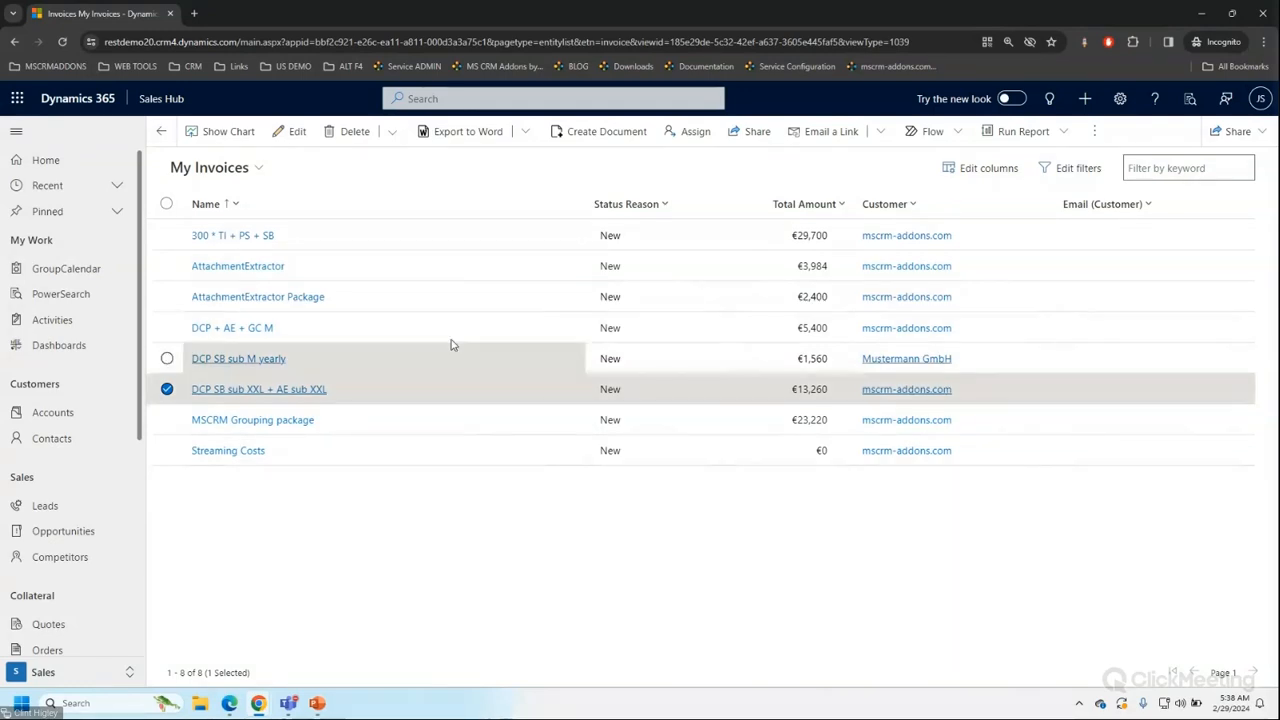
Start creating a document for the selected DCP SB sub XXL + AE sub XXL invoice with the Invoice_Standard.docx template.
click(609, 134)
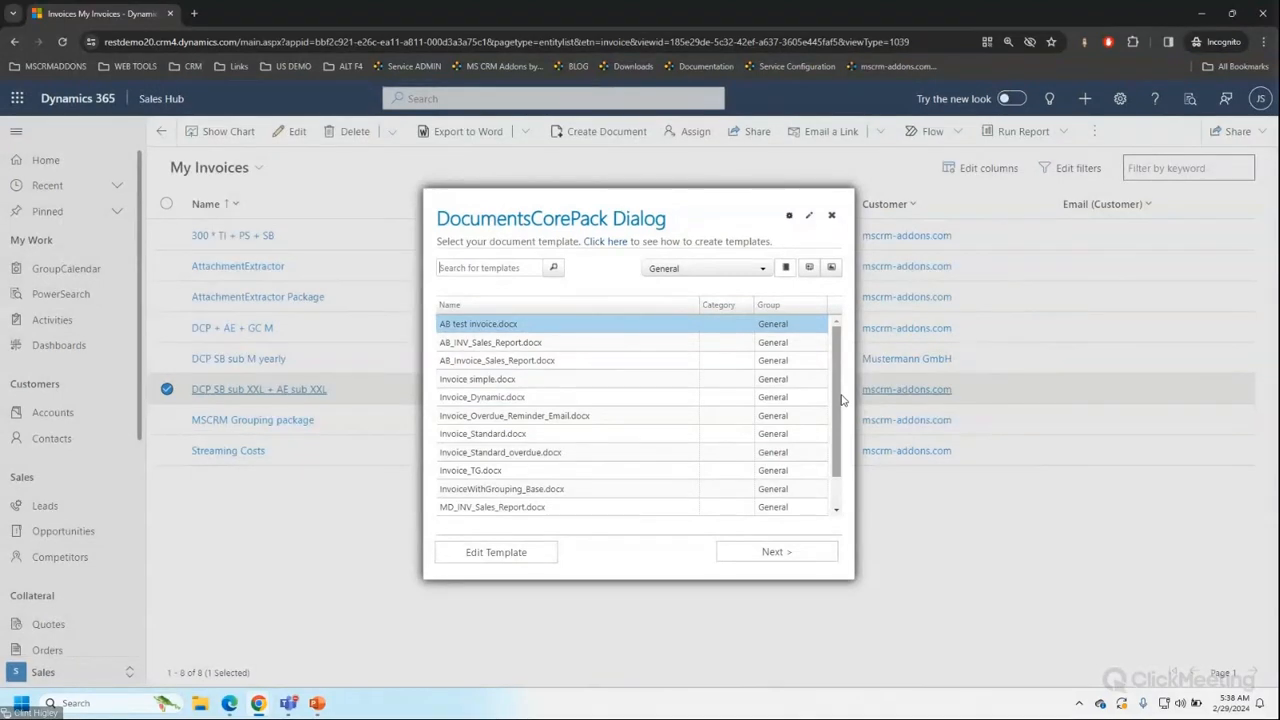
scroll(700, 400, down, 1)
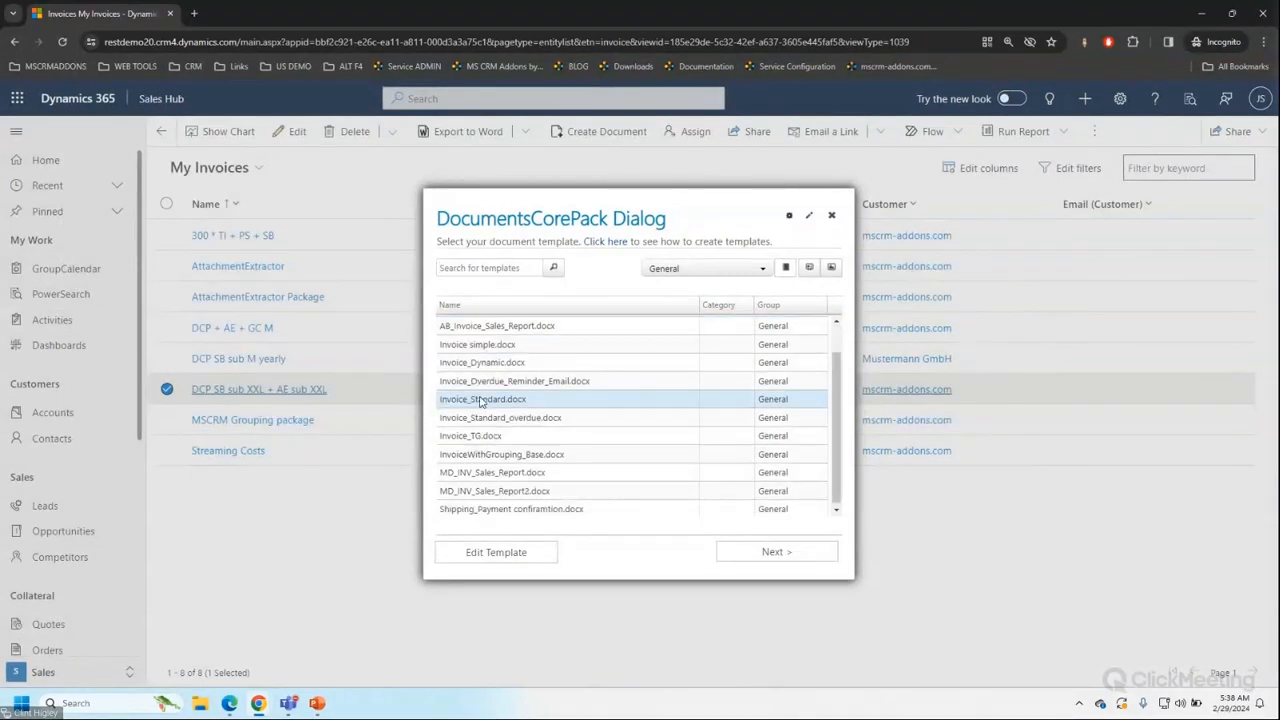
click(492, 402)
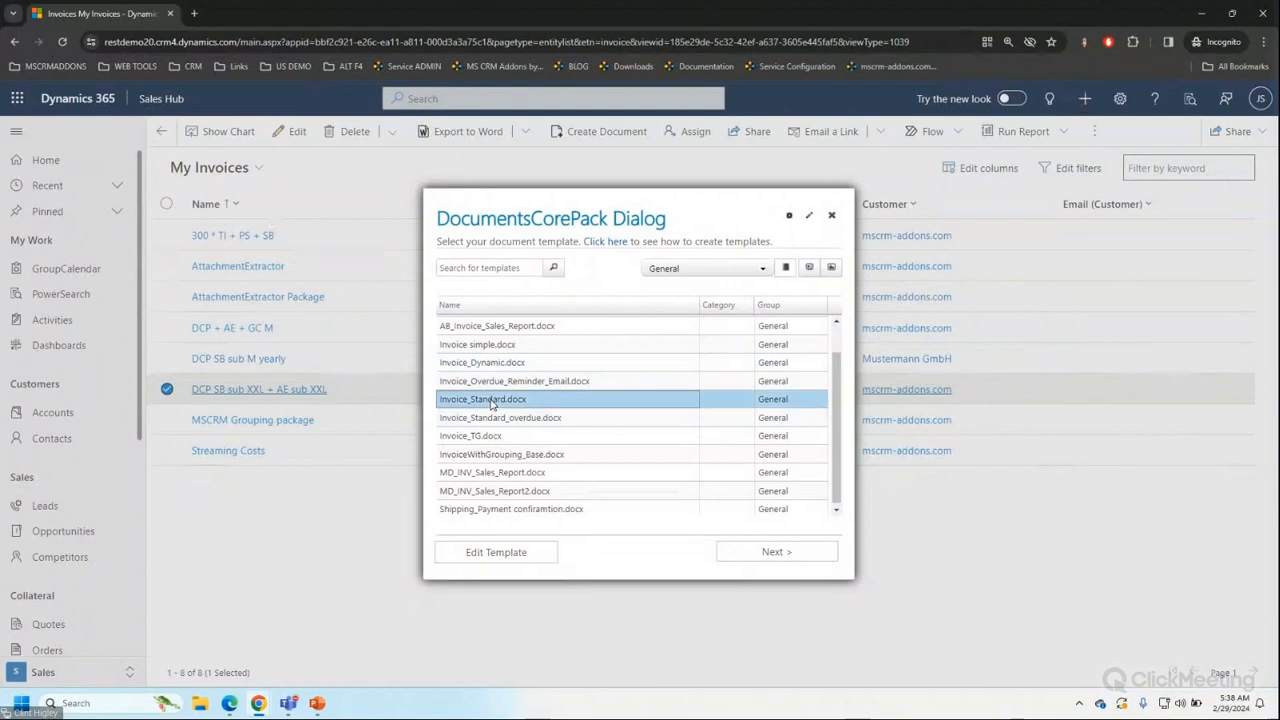
click(777, 553)
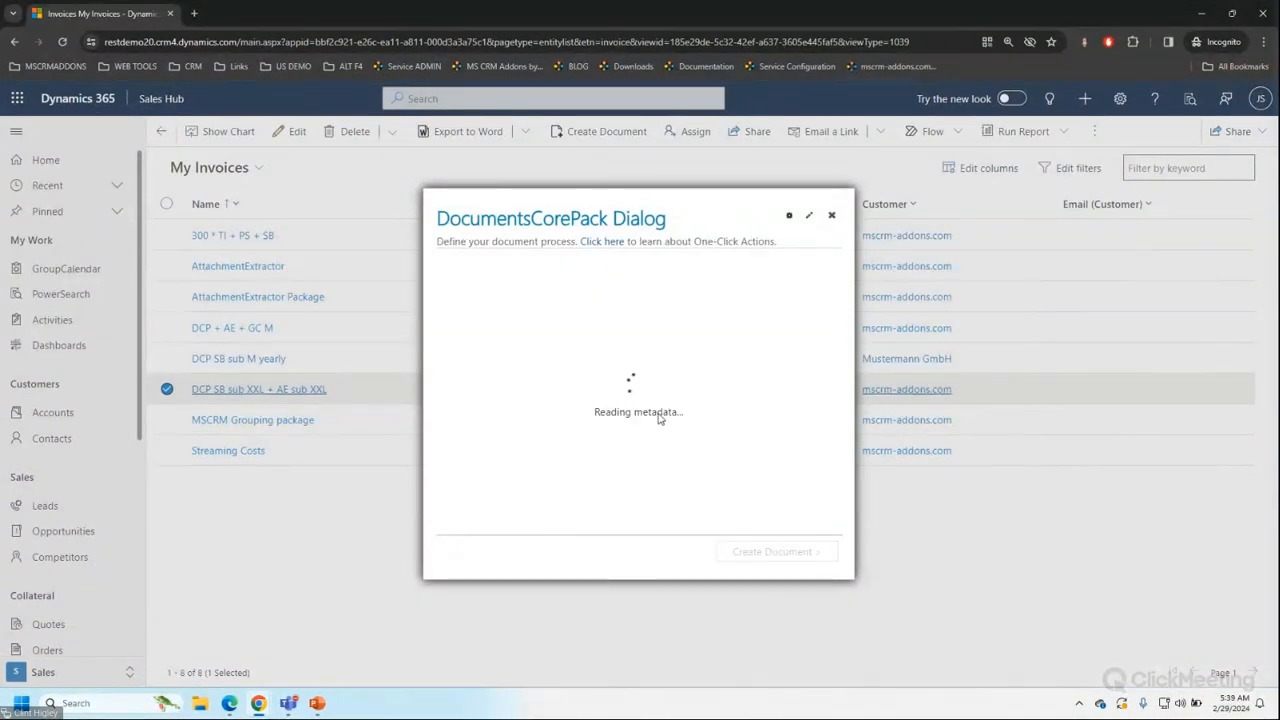
Set the document's file type to pdf and attach it as email attachment.
click(605, 276)
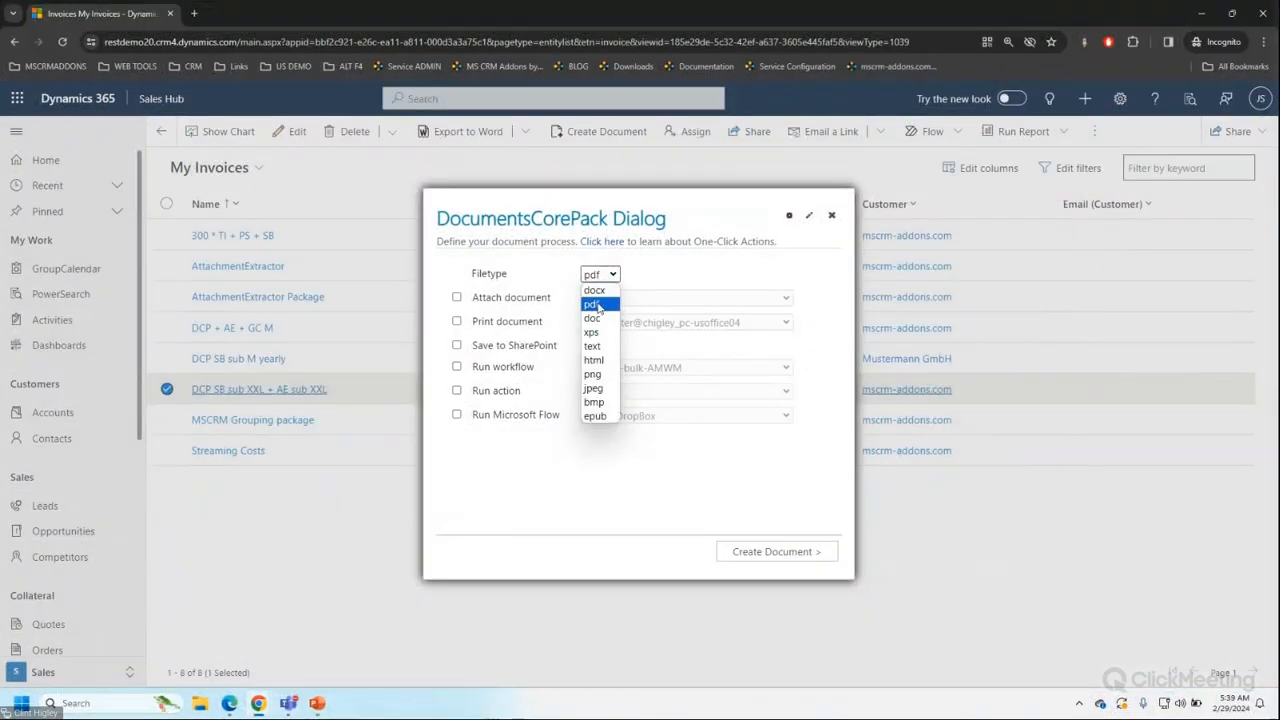
click(593, 304)
click(457, 299)
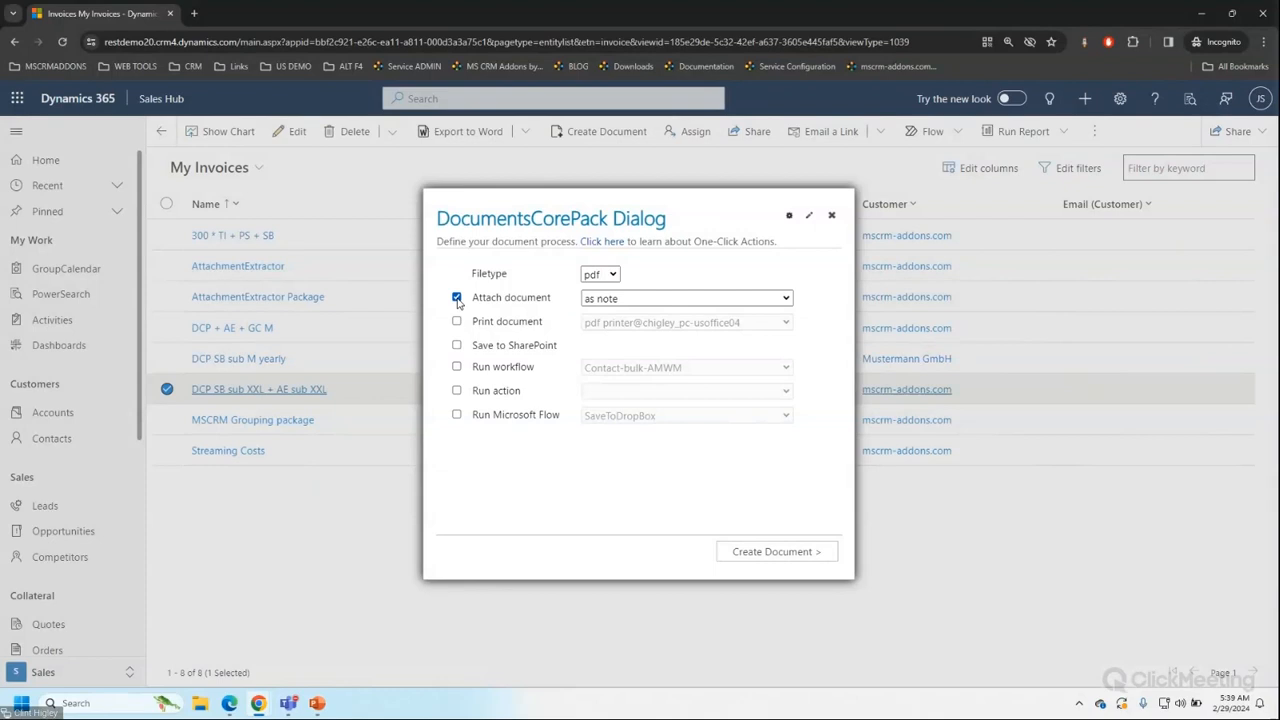
click(626, 306)
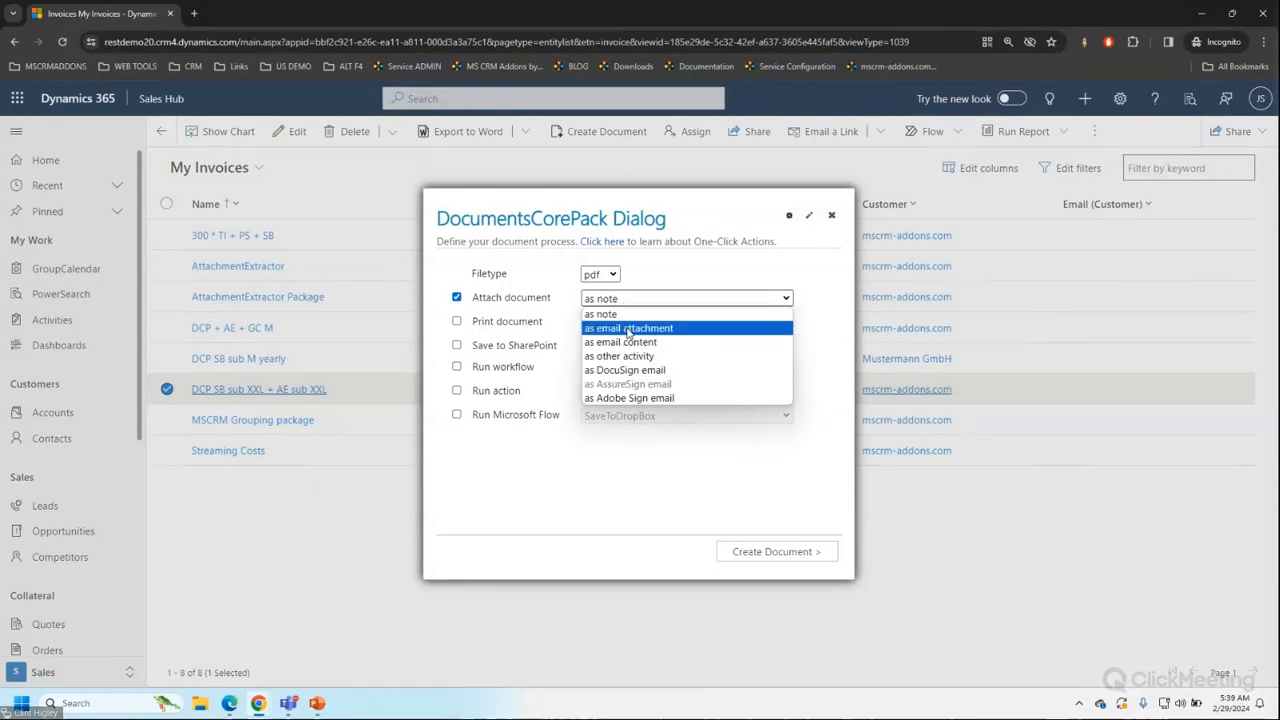
click(616, 330)
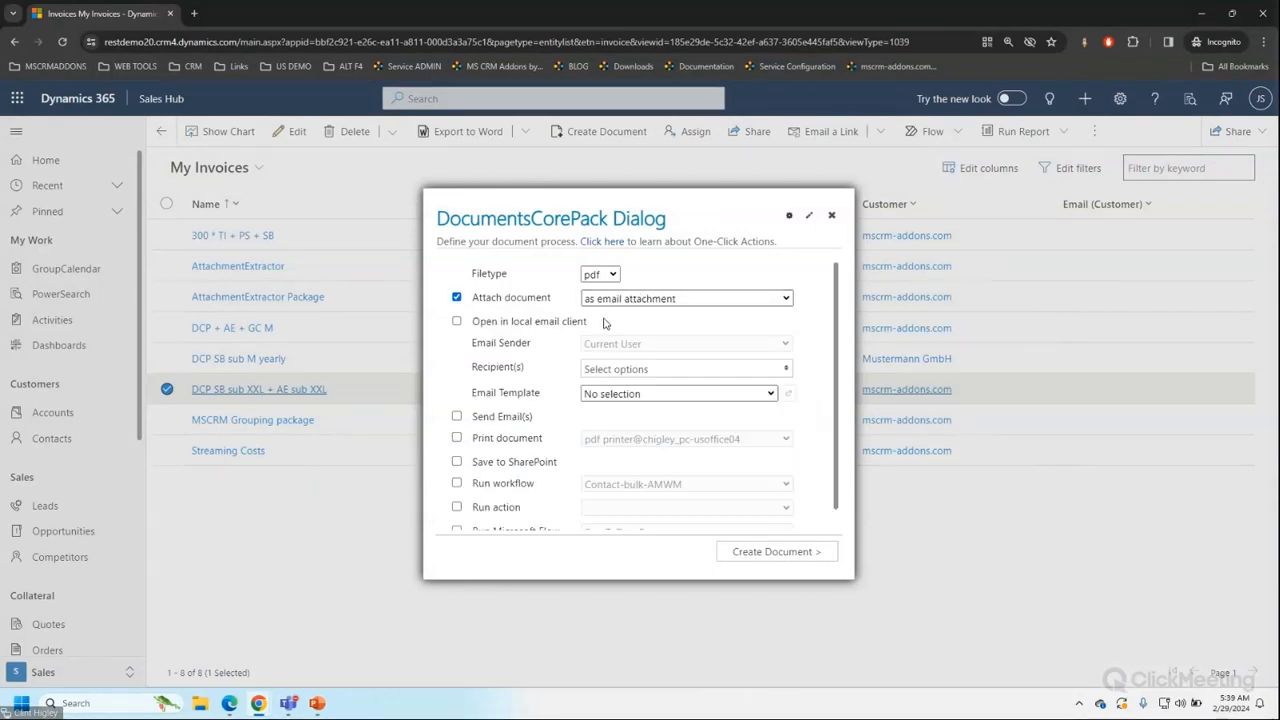
Choose mscrm-addons.com (customerid) as the email recipient.
click(627, 371)
click(599, 410)
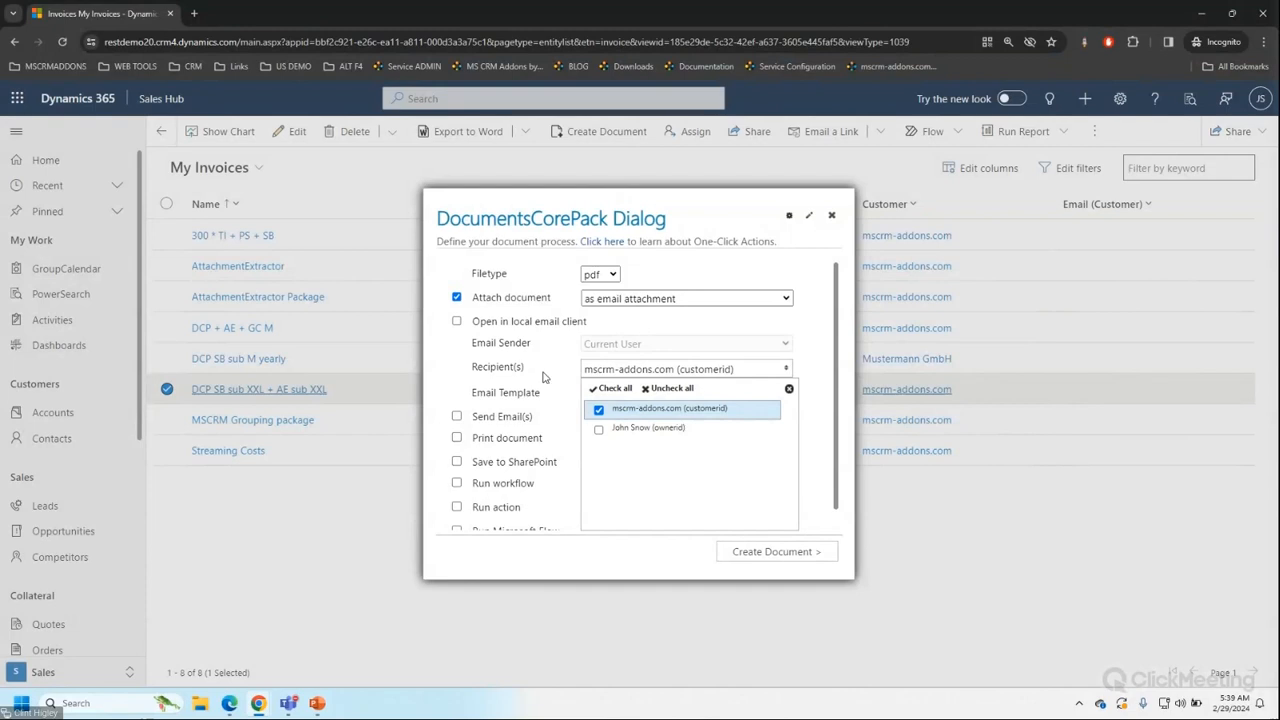
click(457, 377)
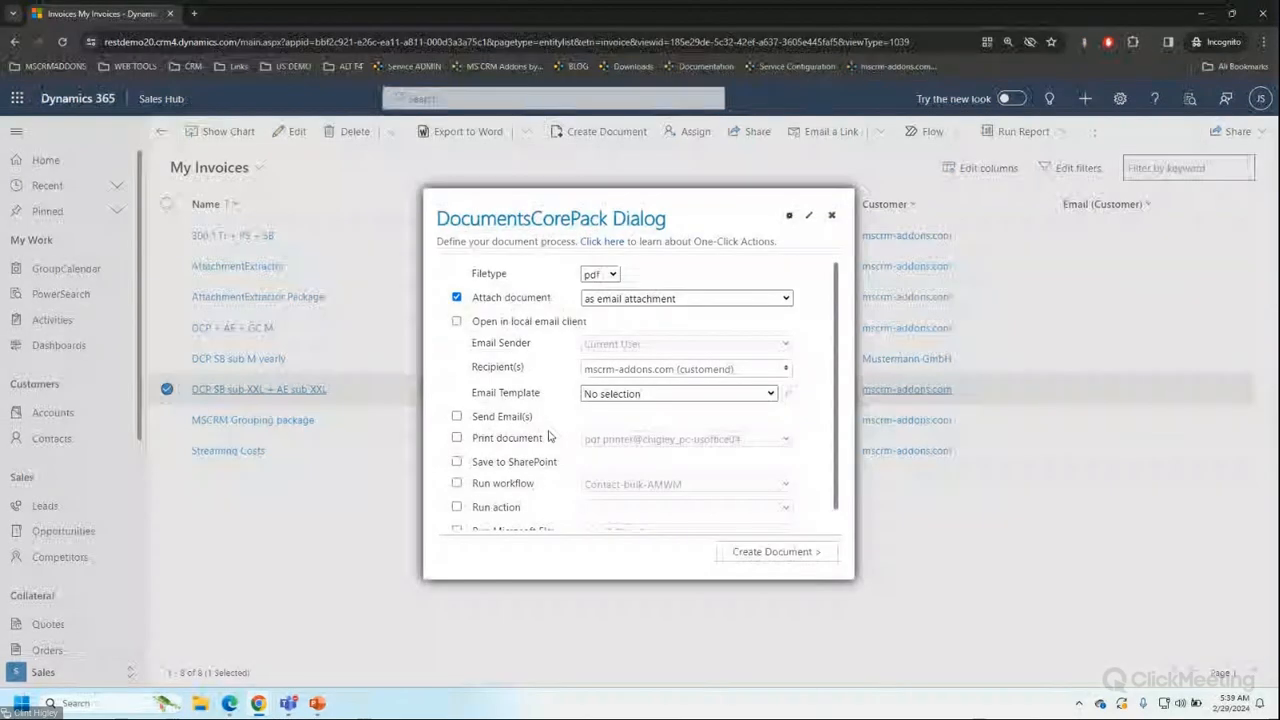
Select the [DCP] Invoice_Overdue_Reminder_Email template from the Invoice group as the email template.
click(680, 393)
scroll(810, 485, down, 3)
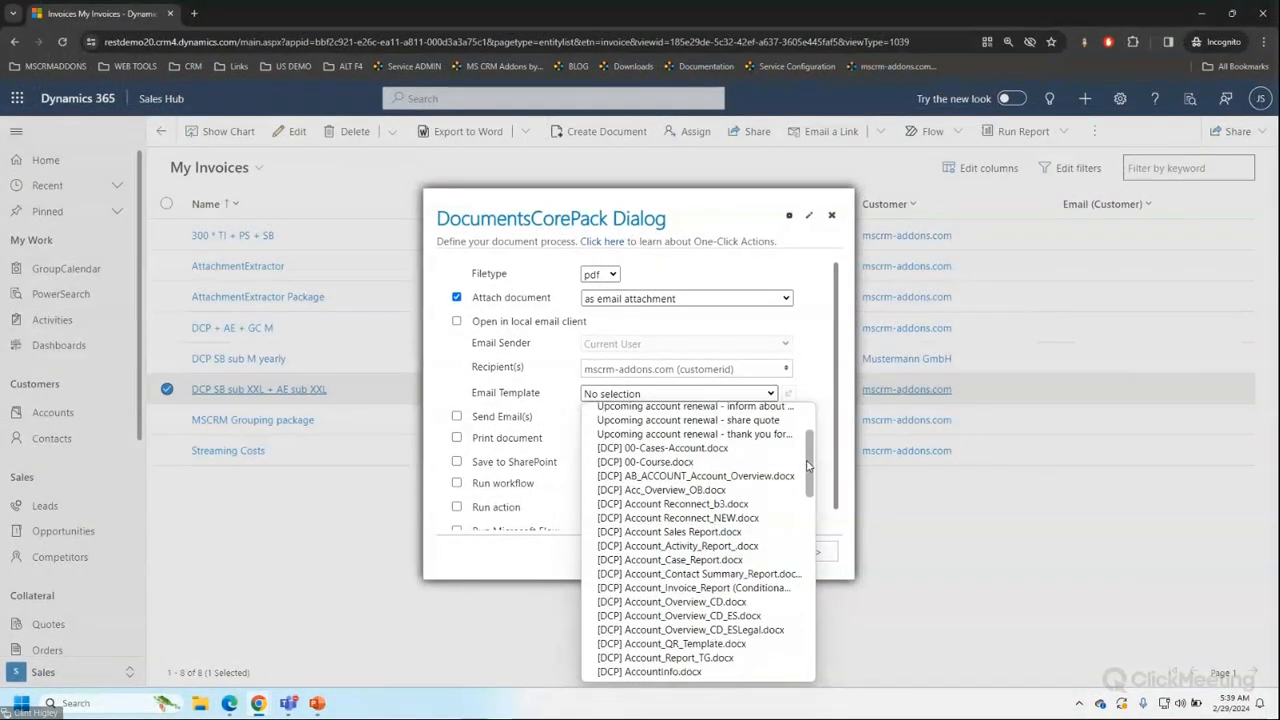
drag(808, 485, 811, 608)
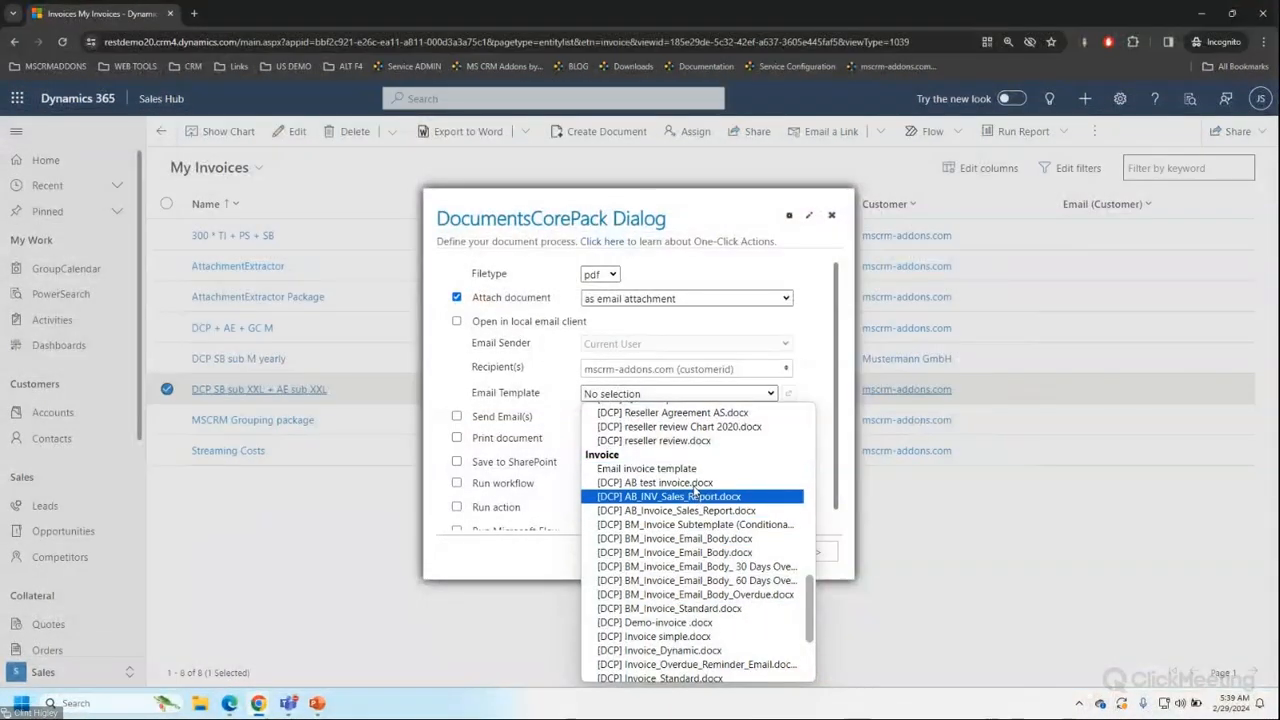
drag(811, 587, 808, 618)
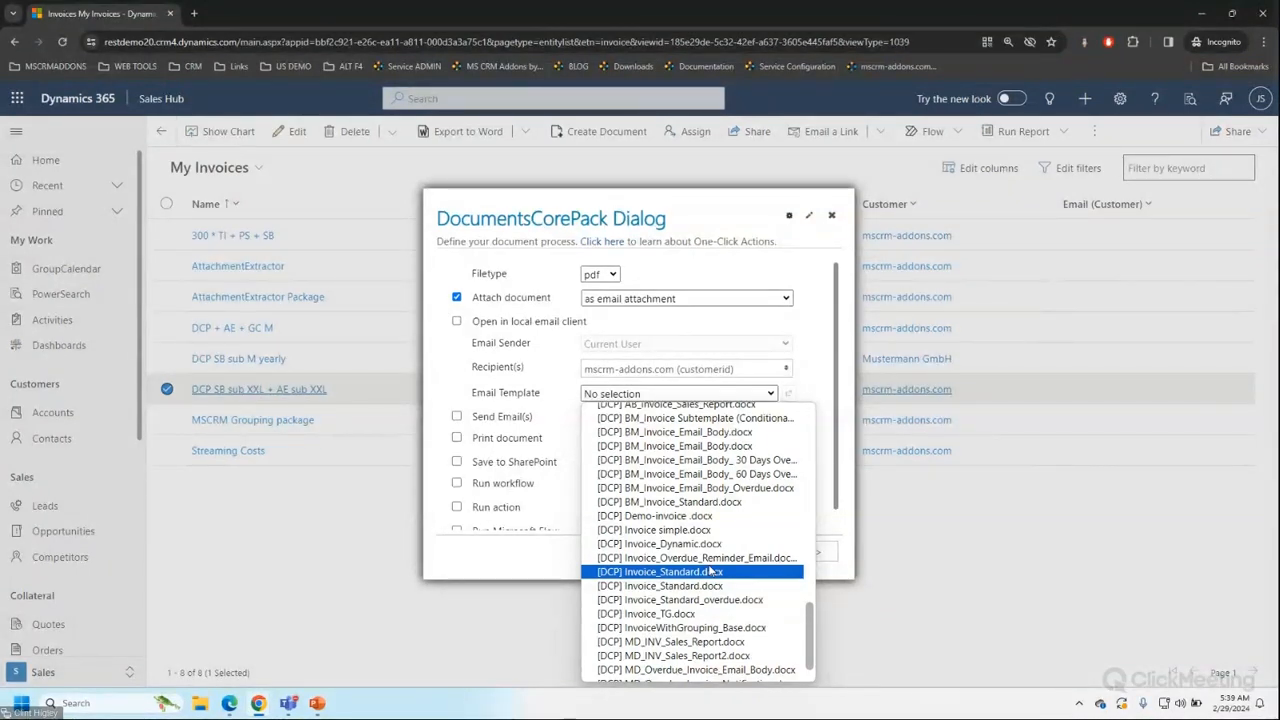
click(705, 557)
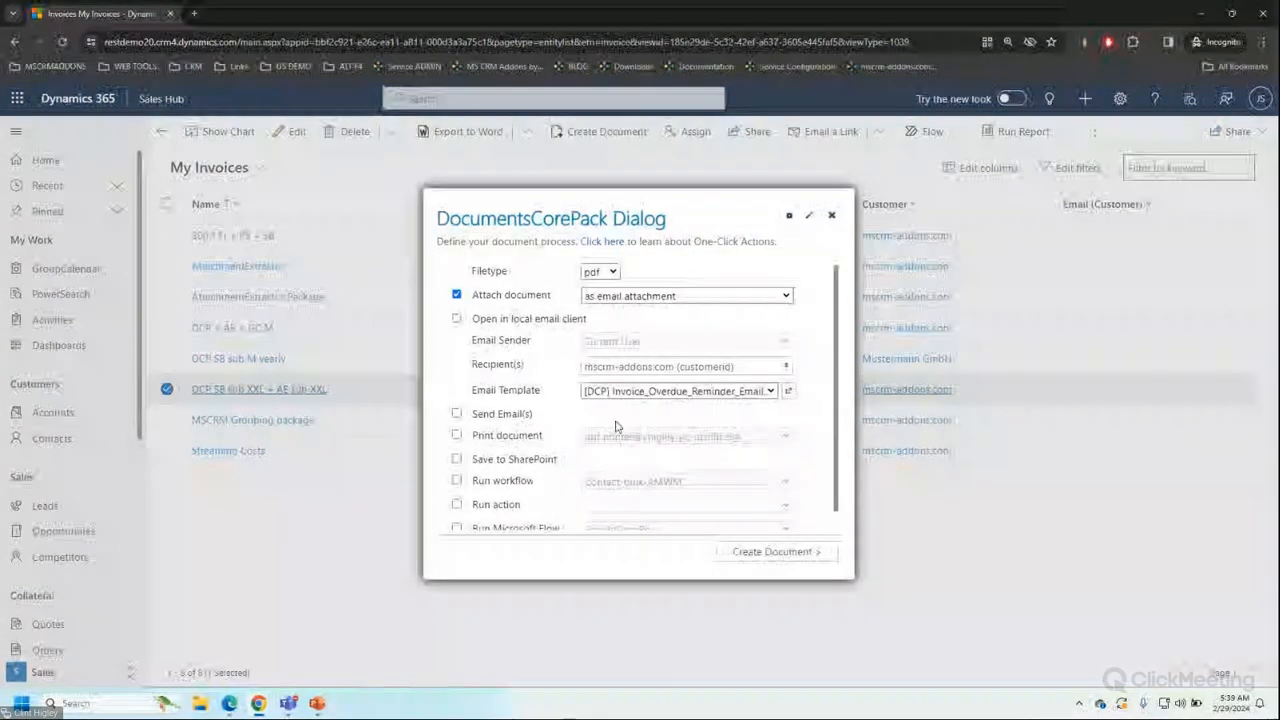
scroll(600, 445, down, 1)
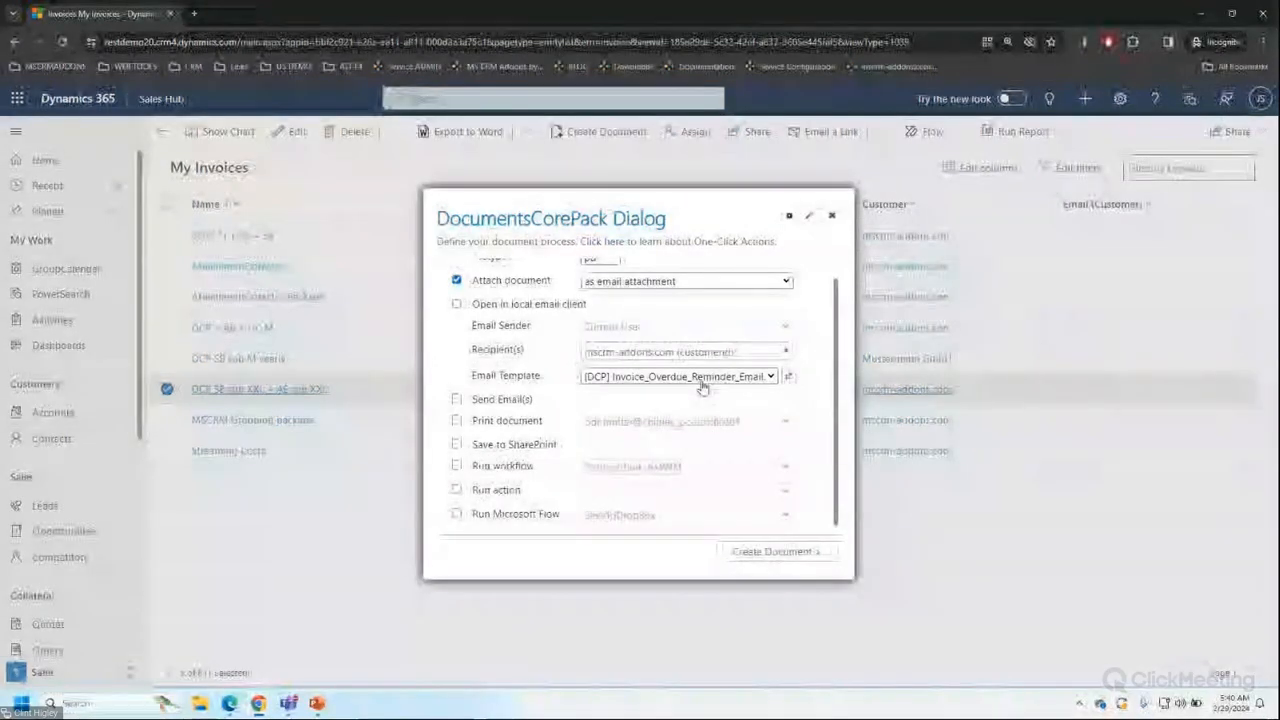
Create the document, check its Word editing options, and finish the process to generate the email draft.
click(777, 552)
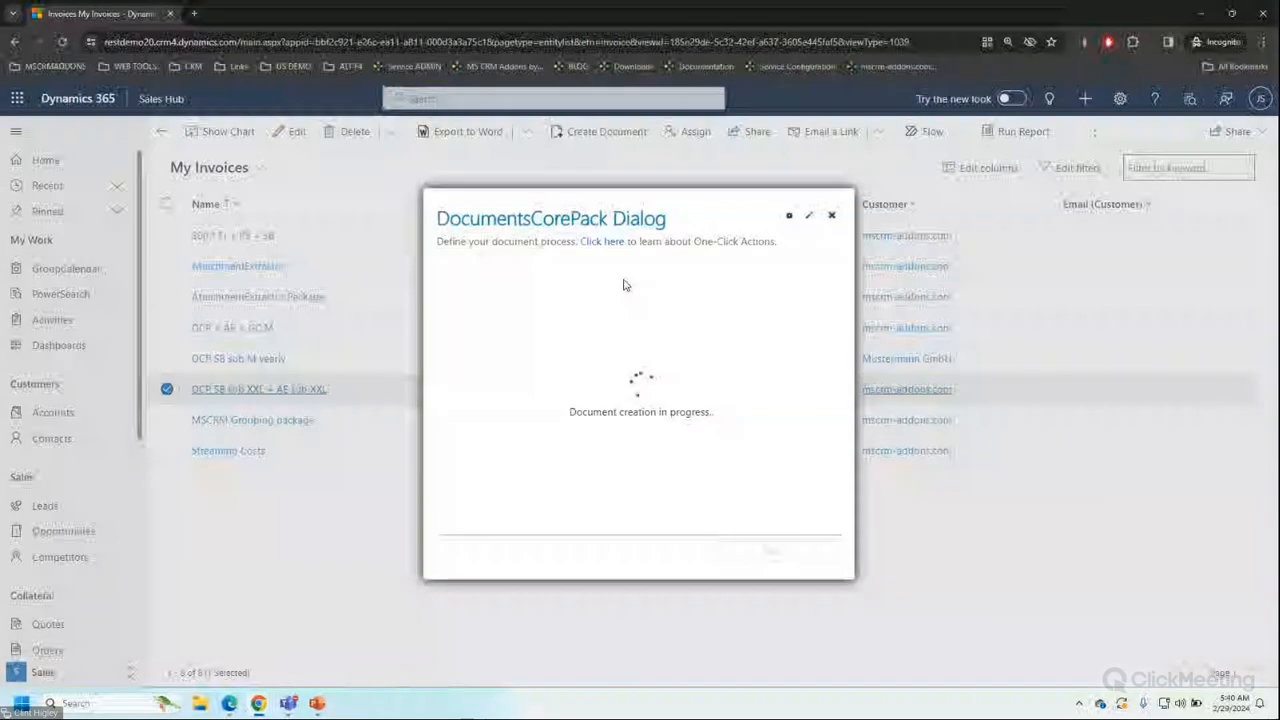
click(760, 302)
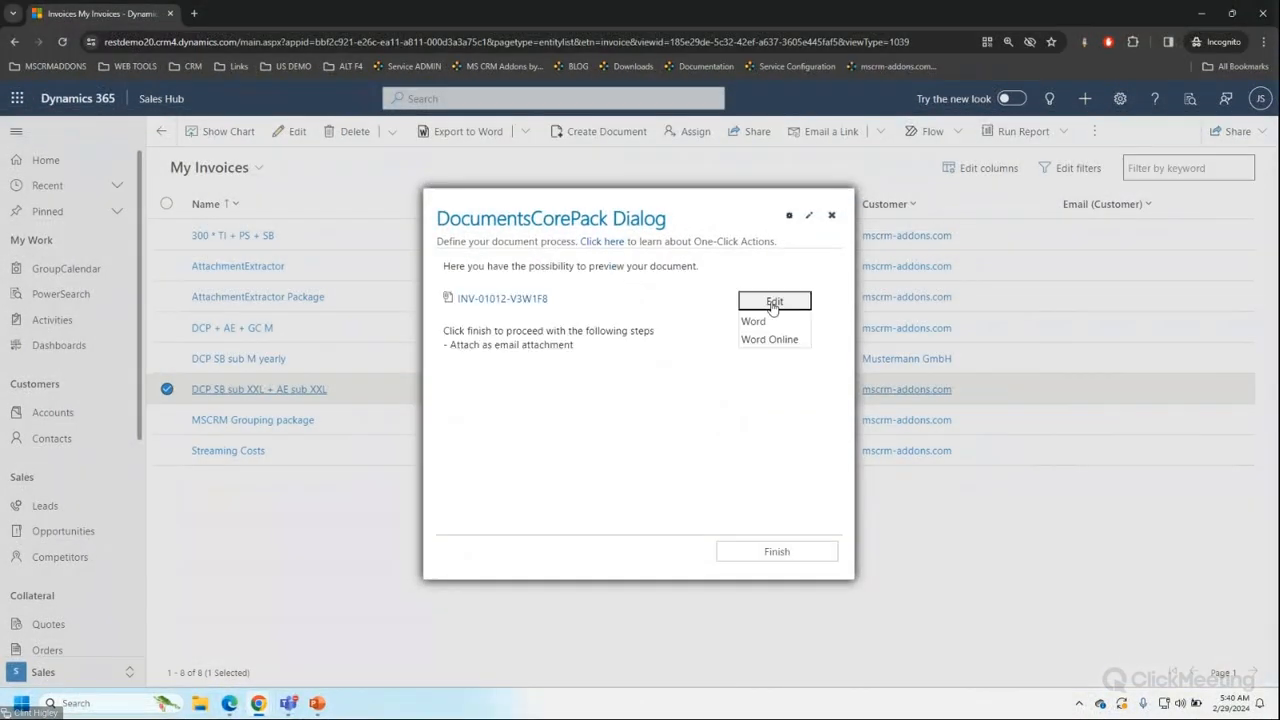
click(752, 322)
click(766, 302)
click(757, 323)
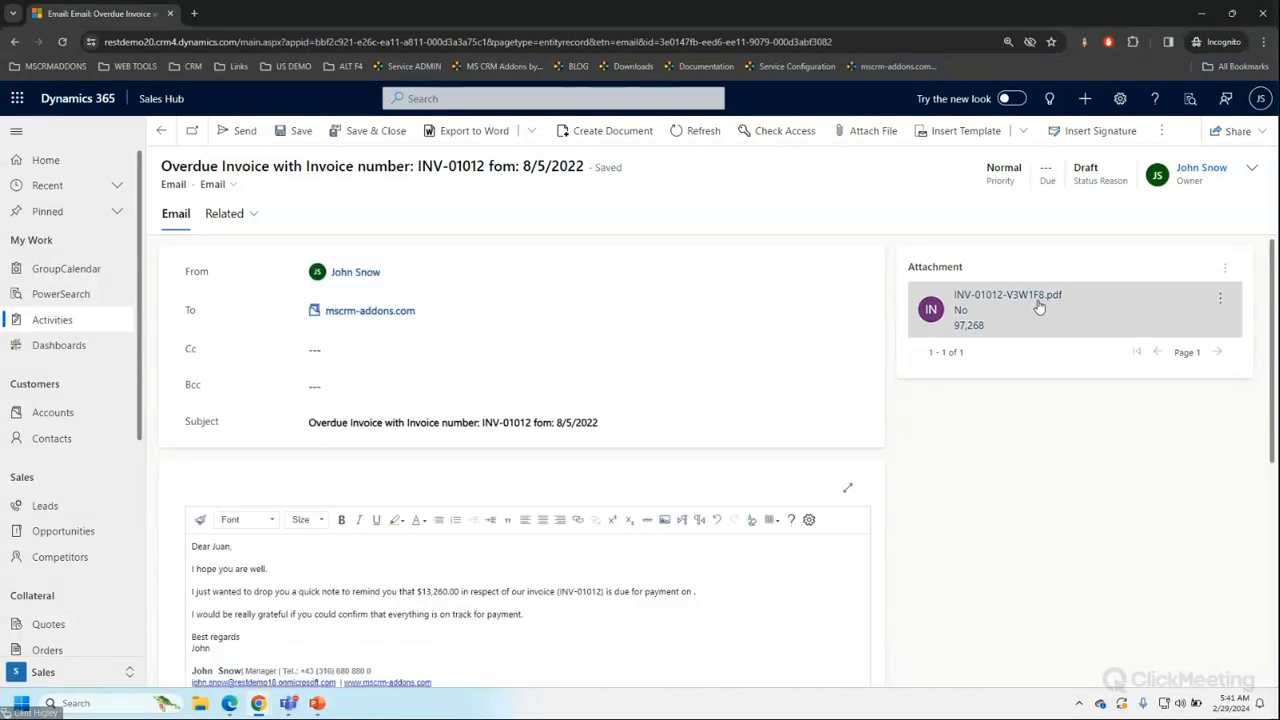
Review the overdue invoice email draft's body, then delete the draft.
scroll(307, 530, down, 1)
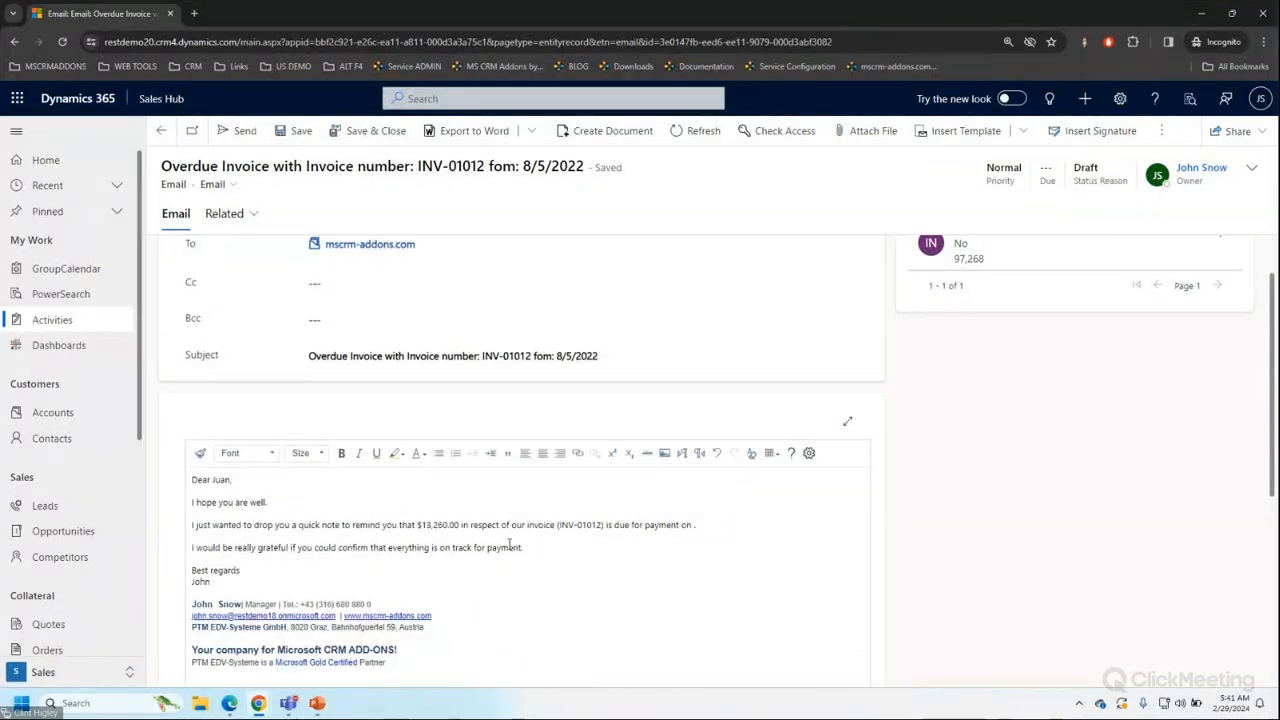
scroll(535, 560, up, 1)
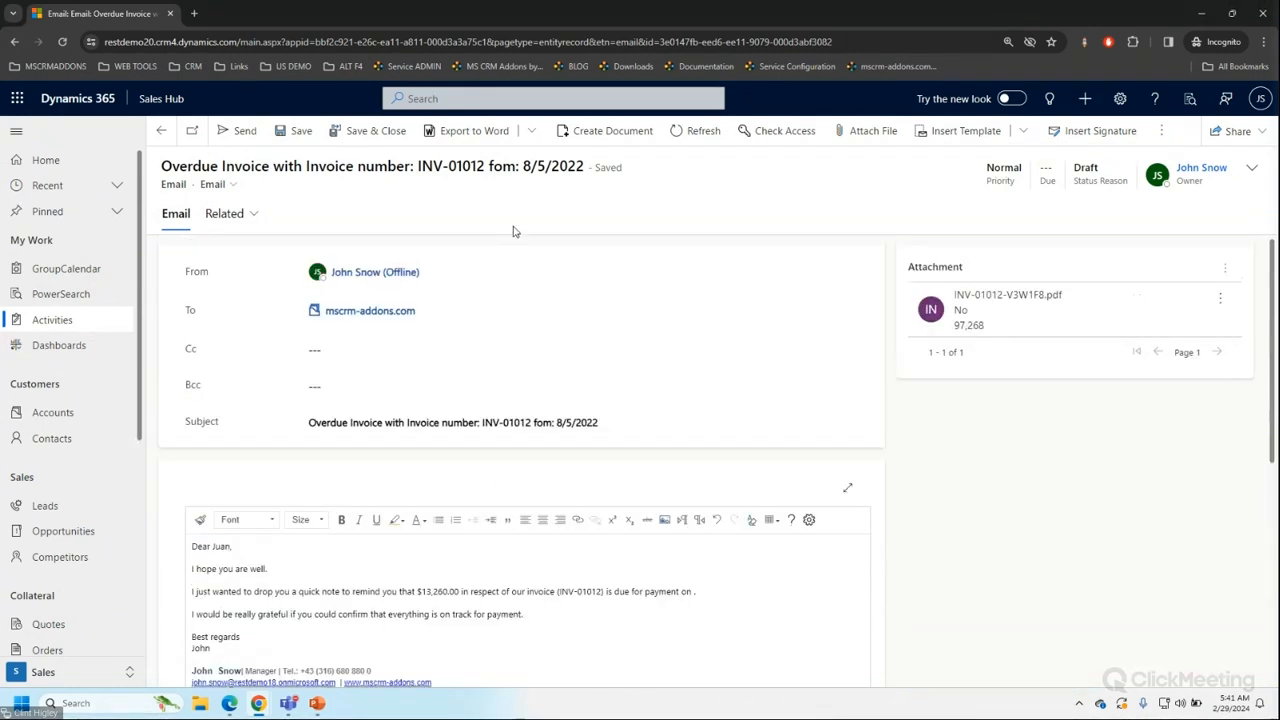
click(1166, 141)
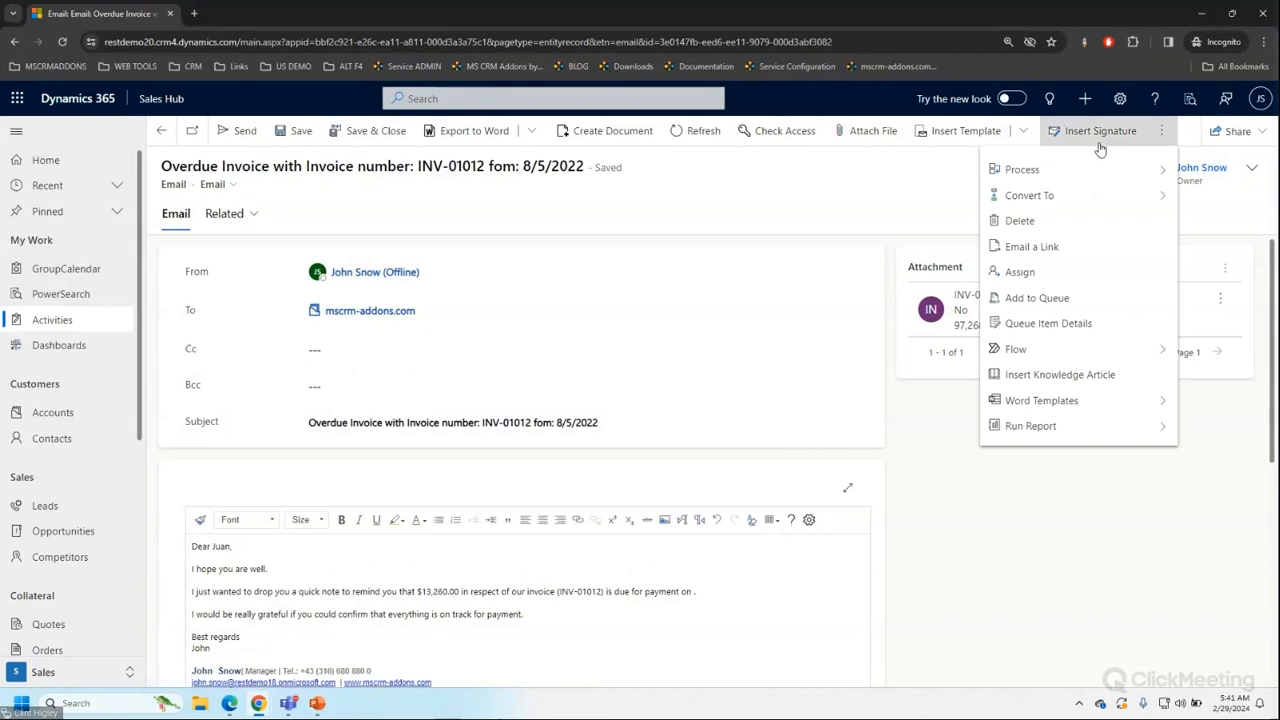
click(1038, 222)
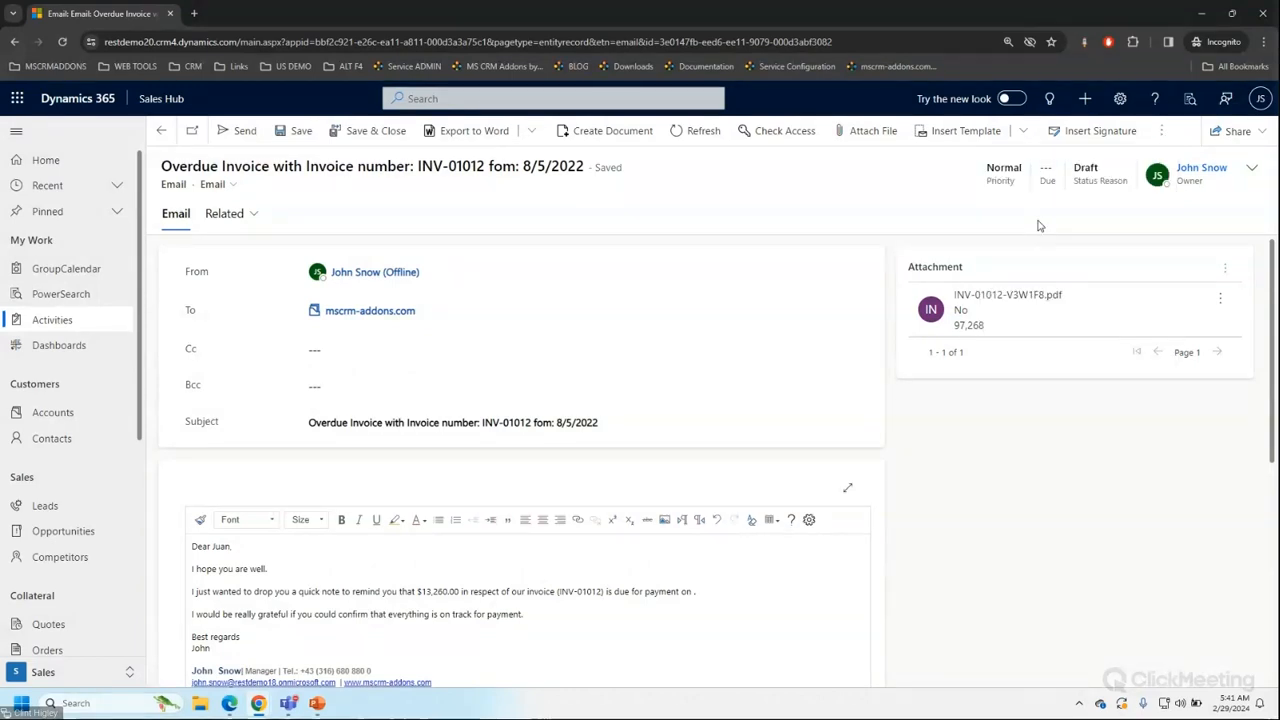
key(Return)
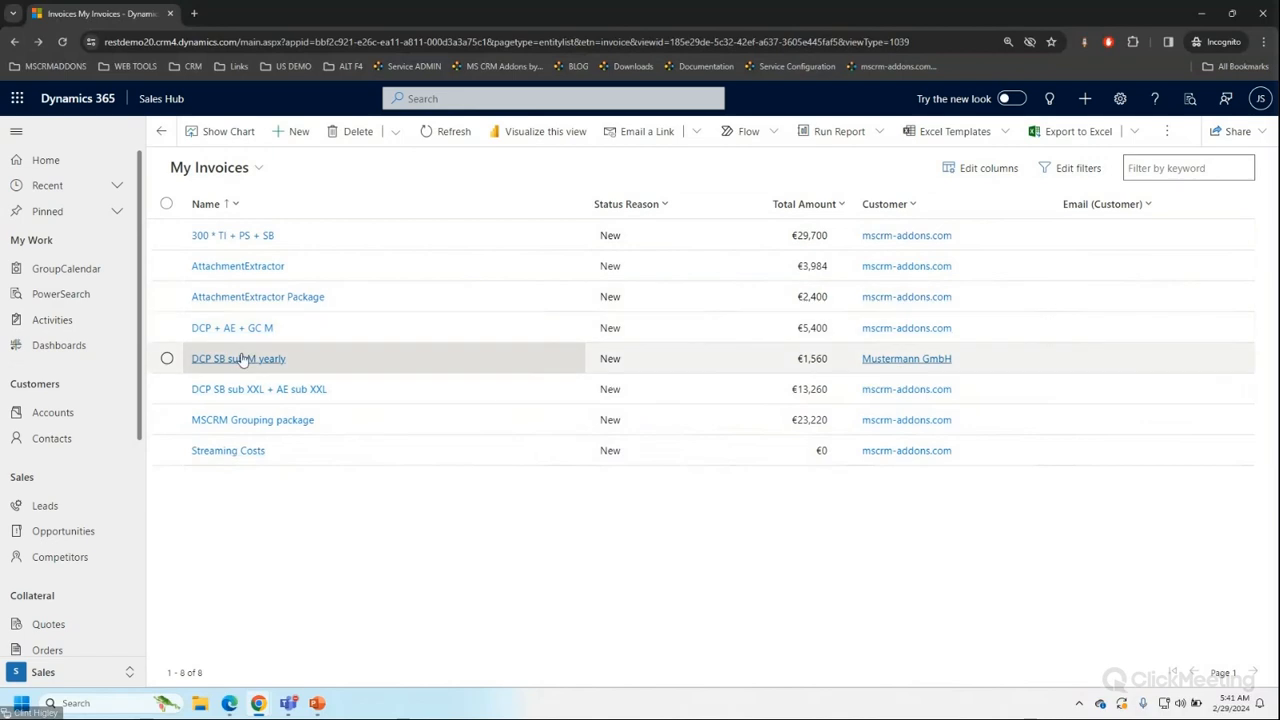
Open the One-Click-Actions configuration from the document creation dialog of the DCP SB sub XXL + AE sub XXL invoice.
click(166, 389)
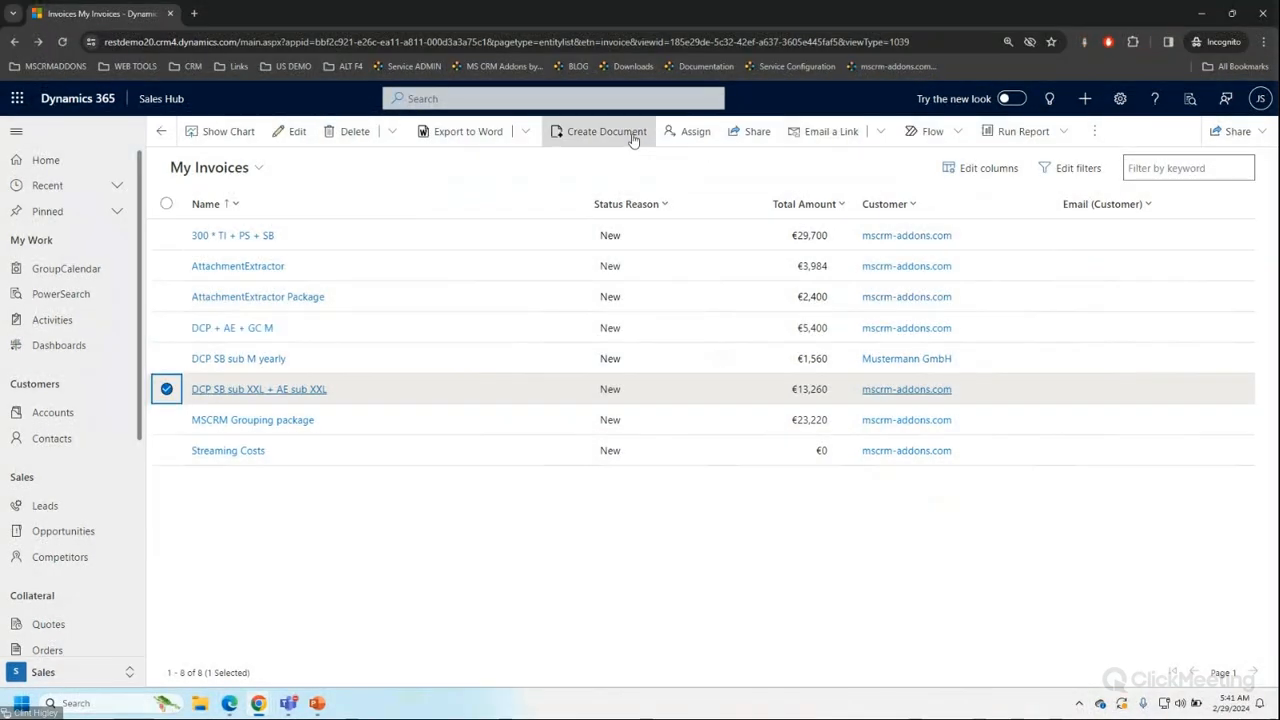
click(622, 134)
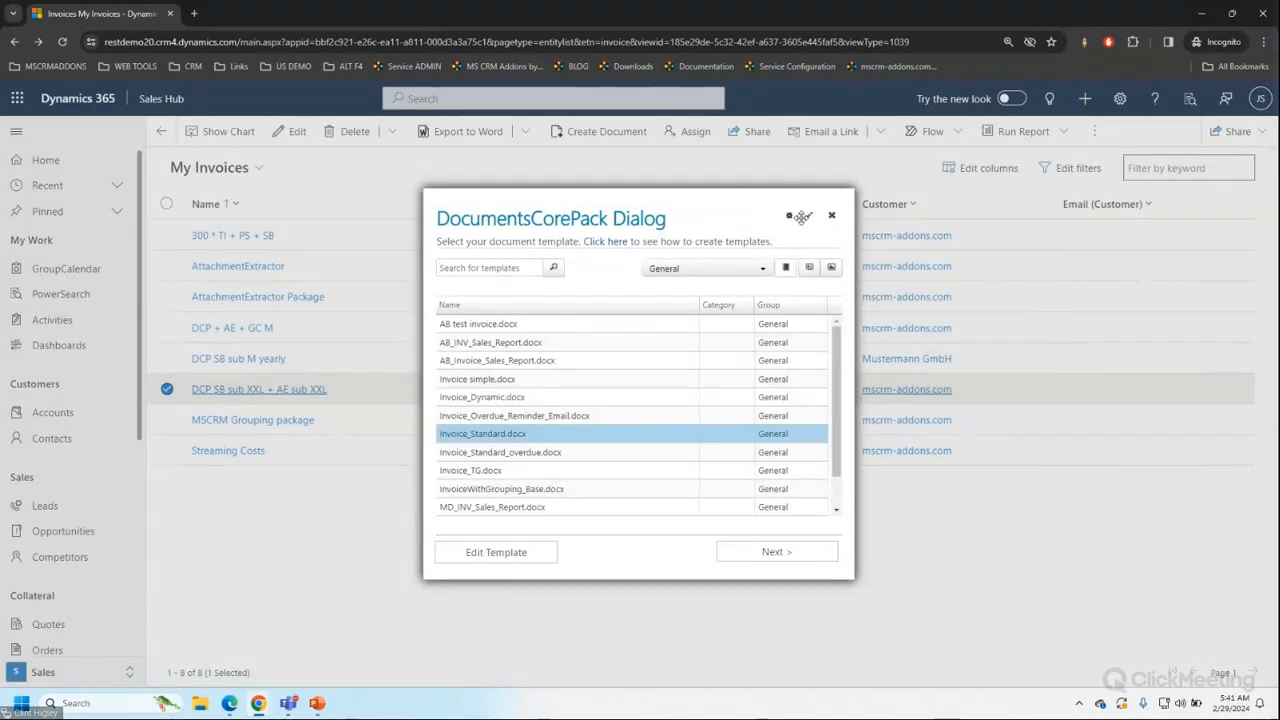
click(810, 218)
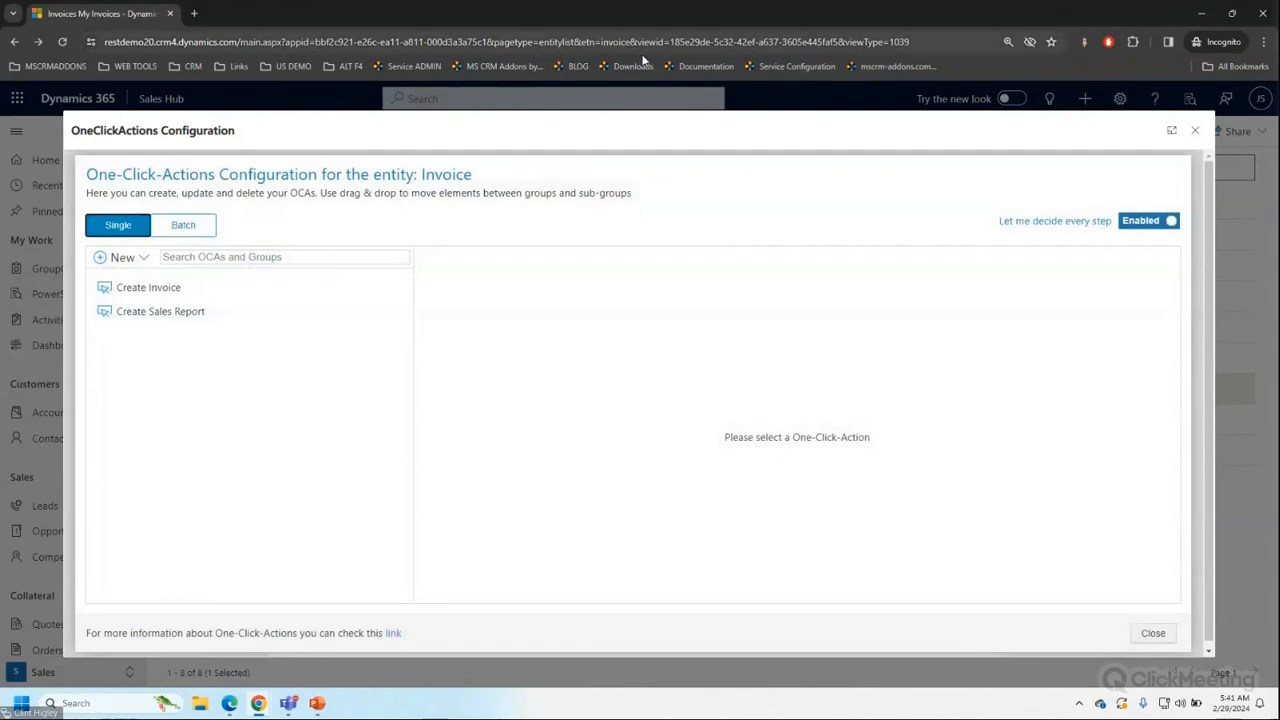
Turn off Hide in dialog for the Create Invoice and Create Sales Report actions and save the changes.
click(219, 293)
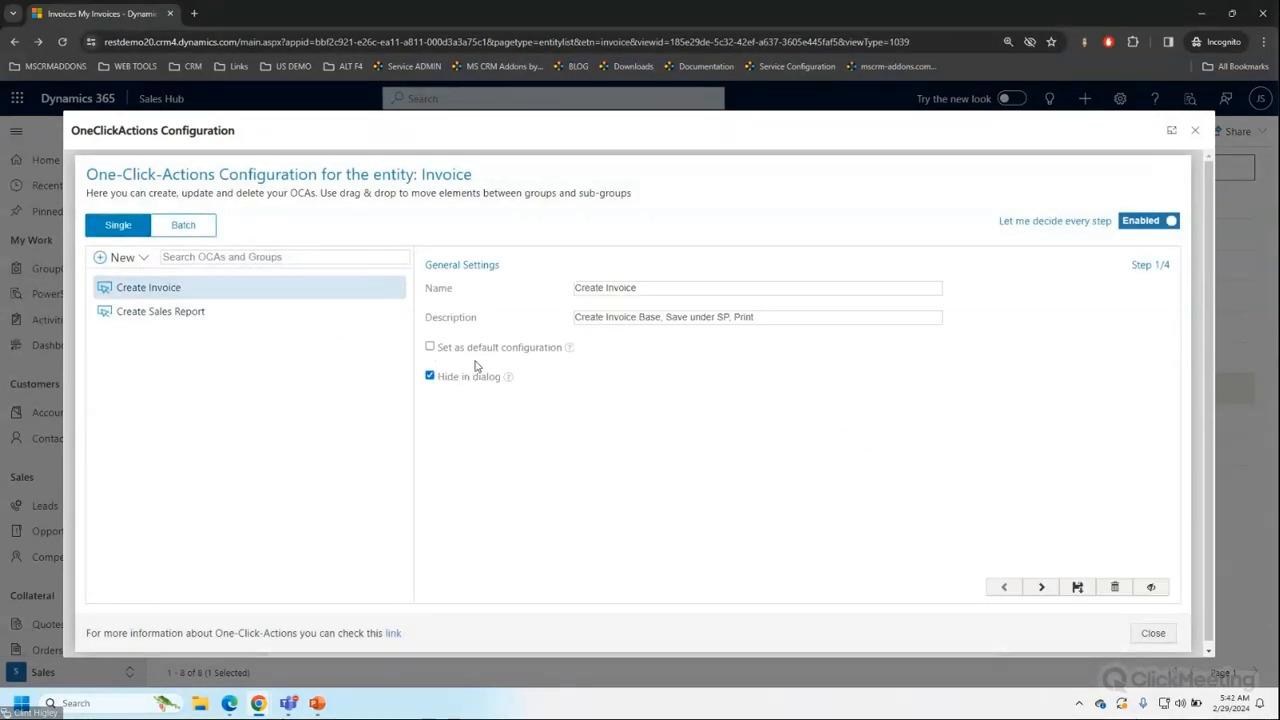
click(441, 380)
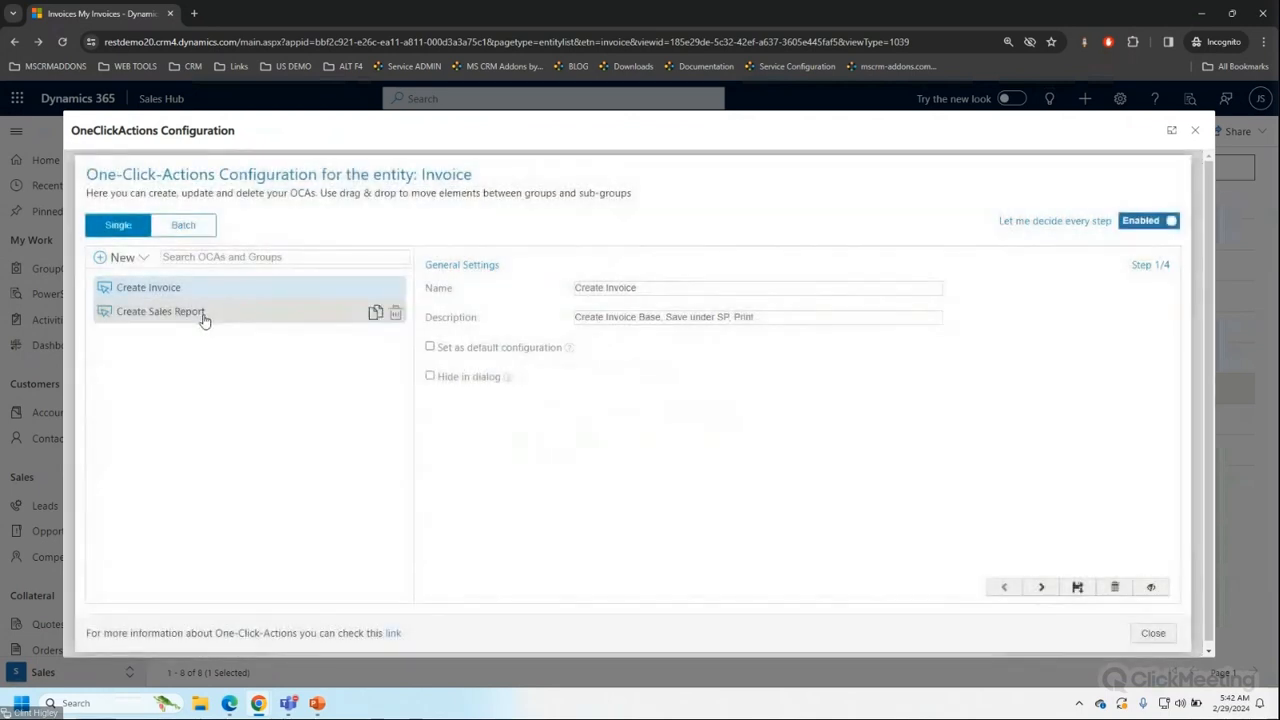
click(203, 314)
click(1078, 587)
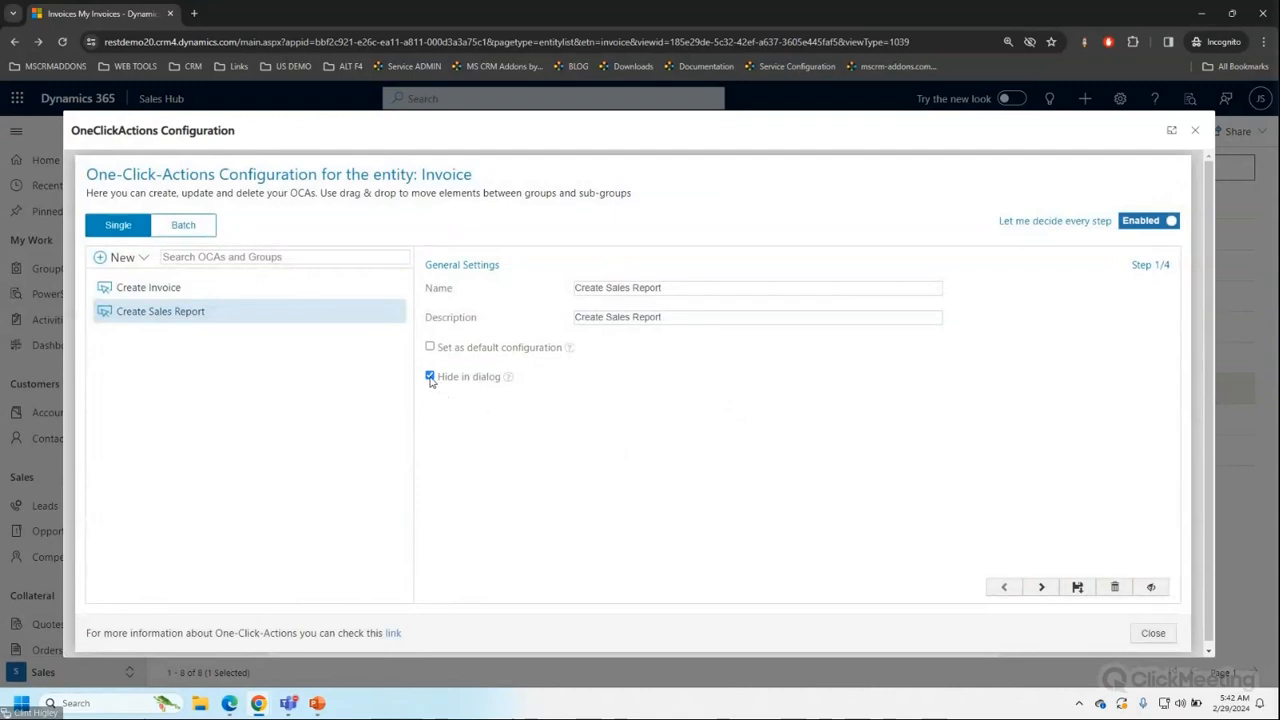
click(430, 377)
click(1078, 587)
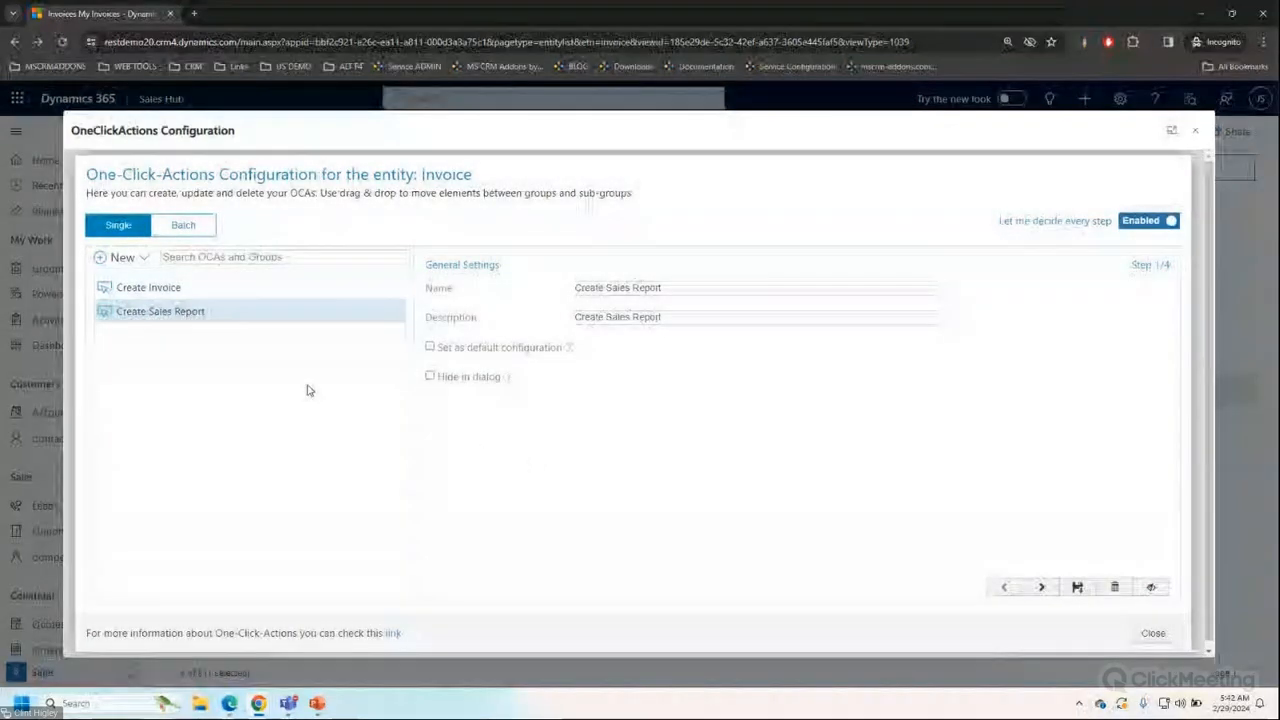
Add a new single One-Click-Action for invoices and name it 30 Days Overdue.
click(144, 259)
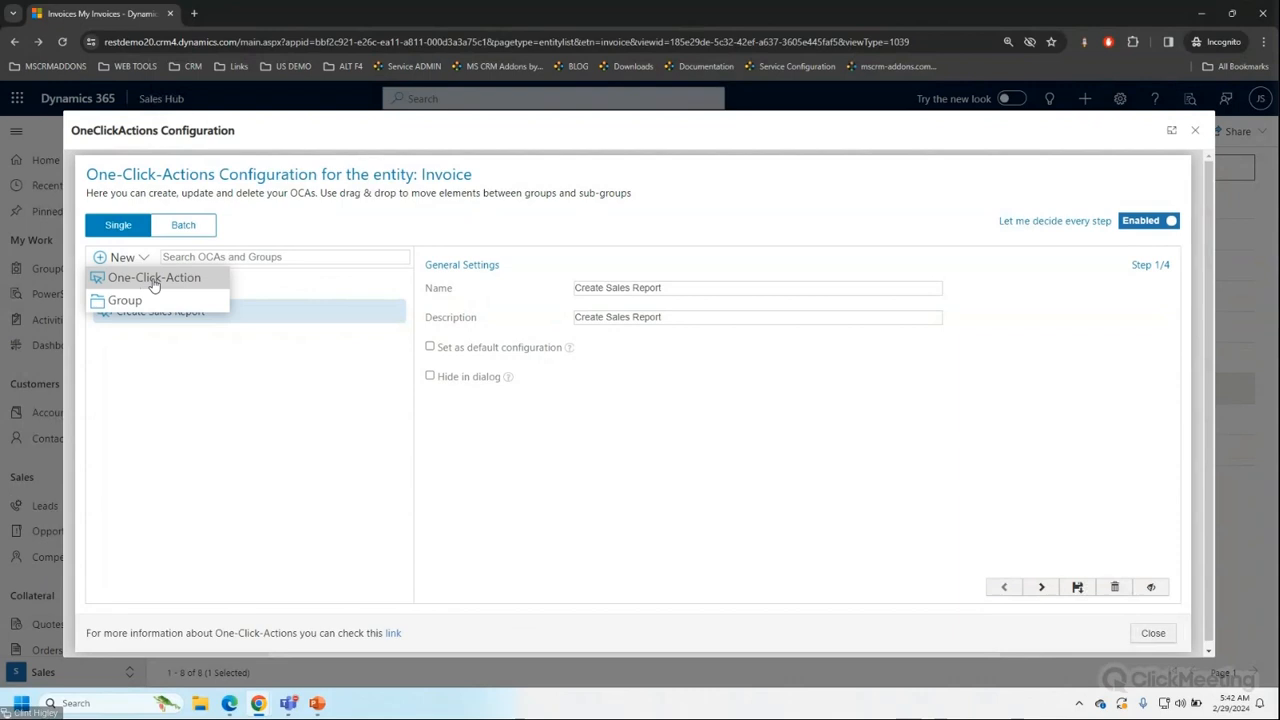
click(153, 279)
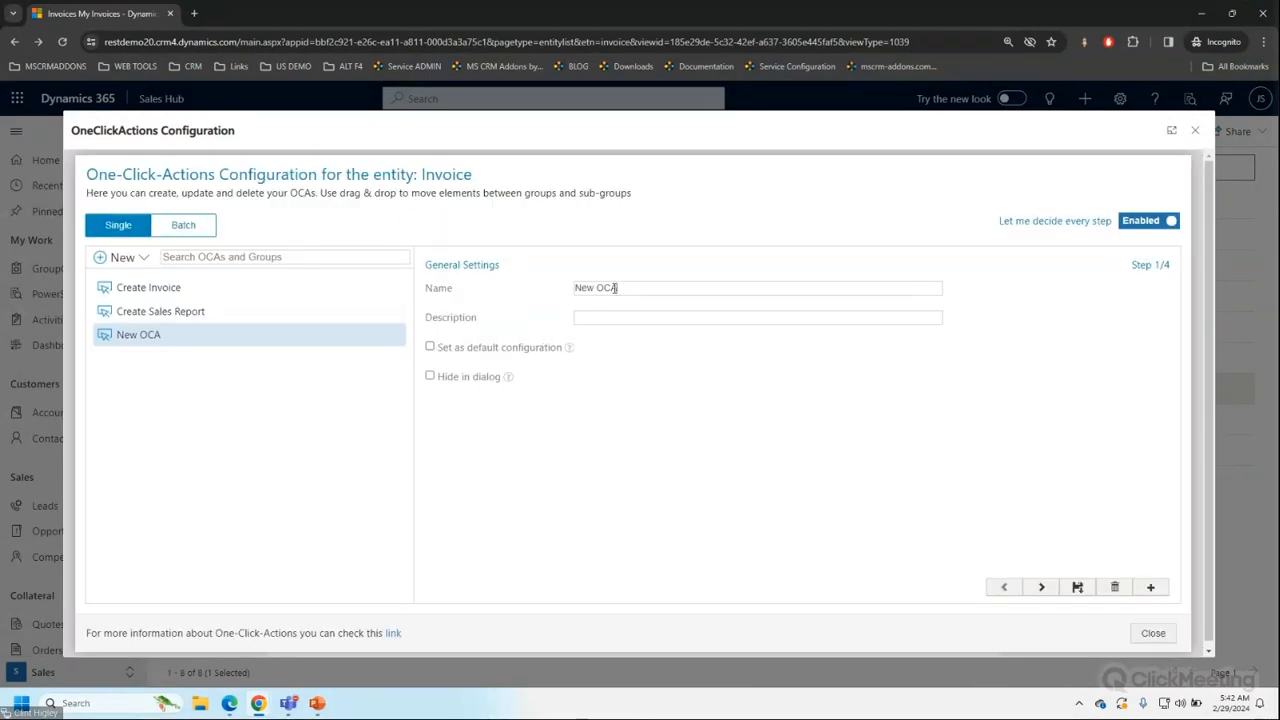
drag(622, 289, 540, 287)
text(In)
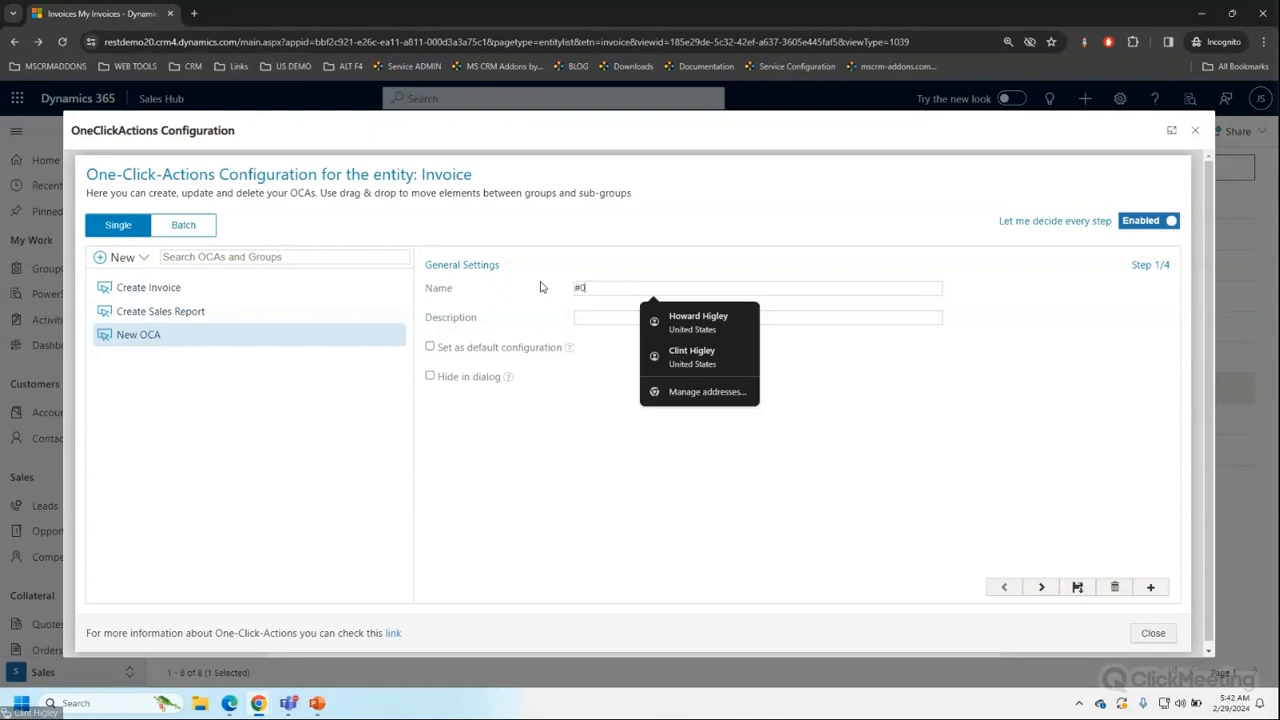
key(BackSpace)
key(BackSpace)
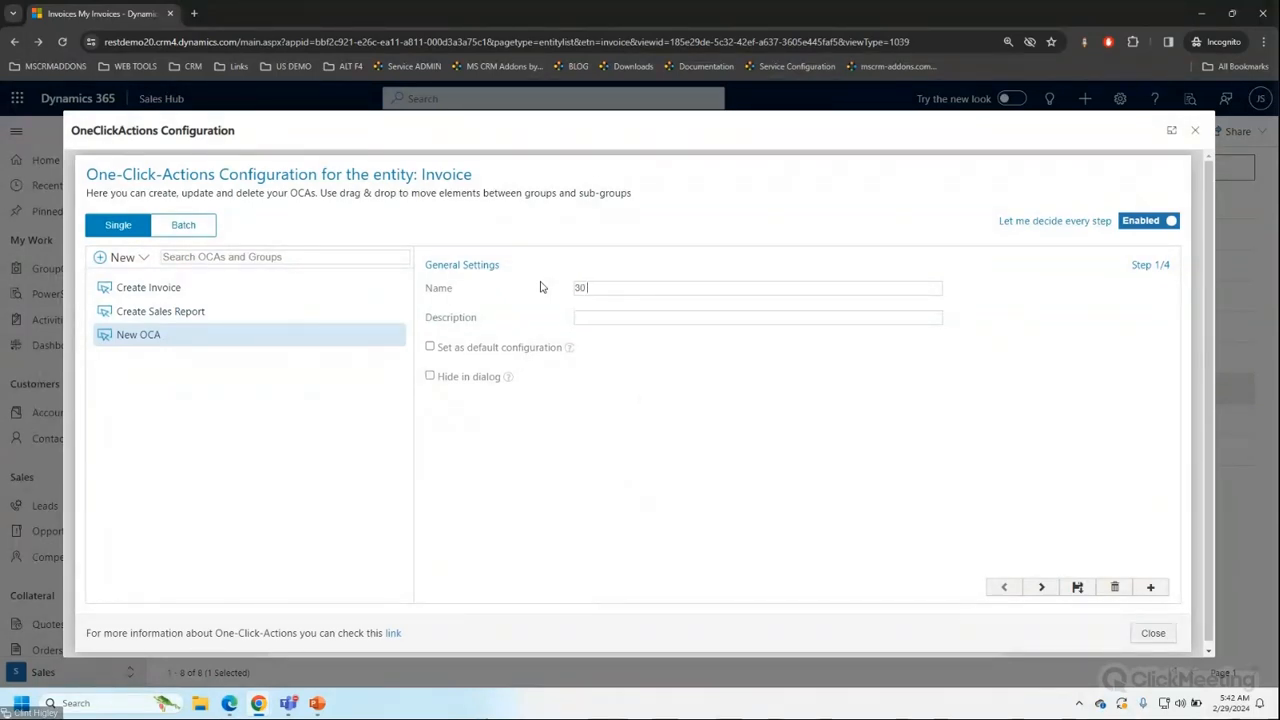
text(30 Days Overdue)
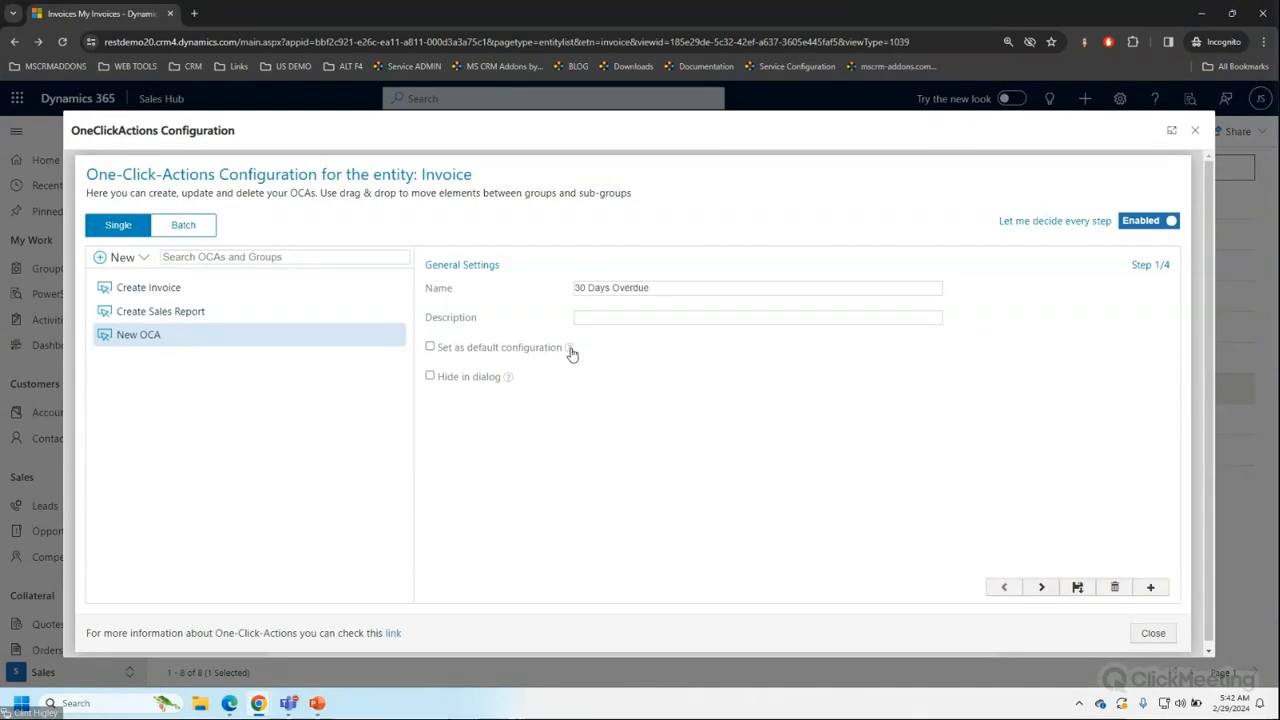
Set the action's template selection to Predefine Template and choose the Invoice_Standard.docx dated 10/22/2020 12:09 PM.
mouse_move(569, 350)
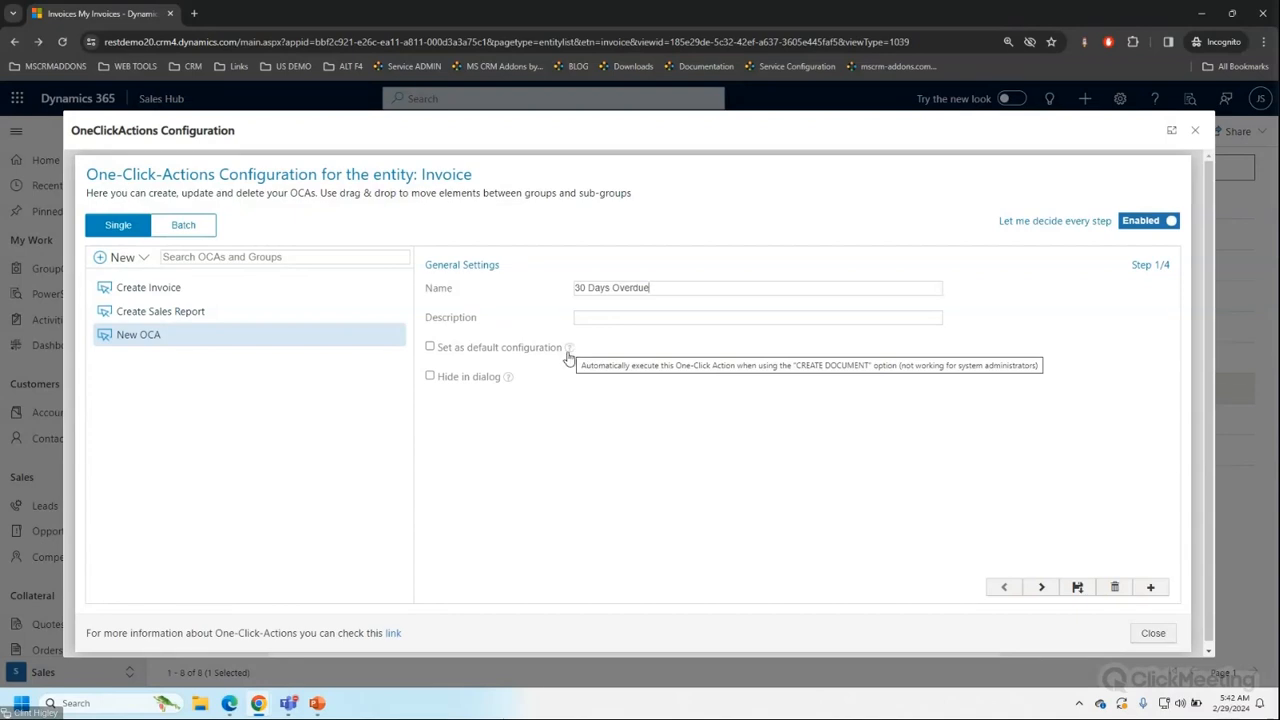
mouse_move(509, 381)
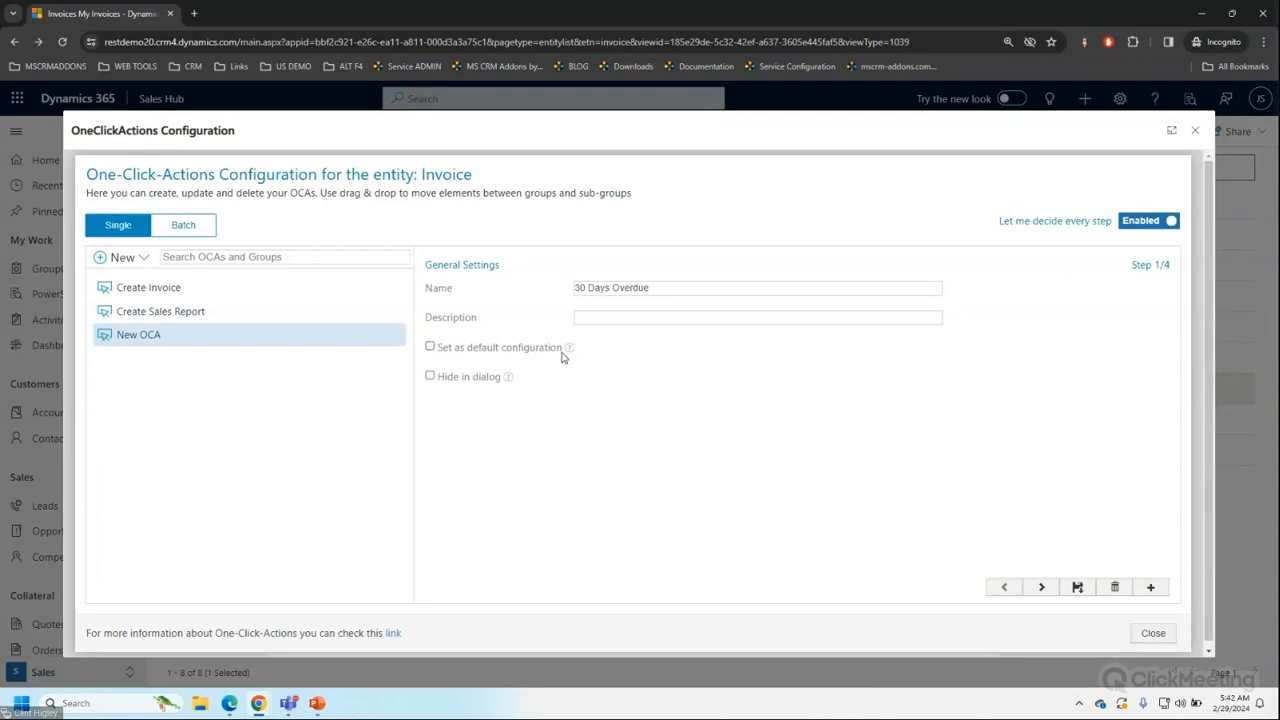
click(1041, 588)
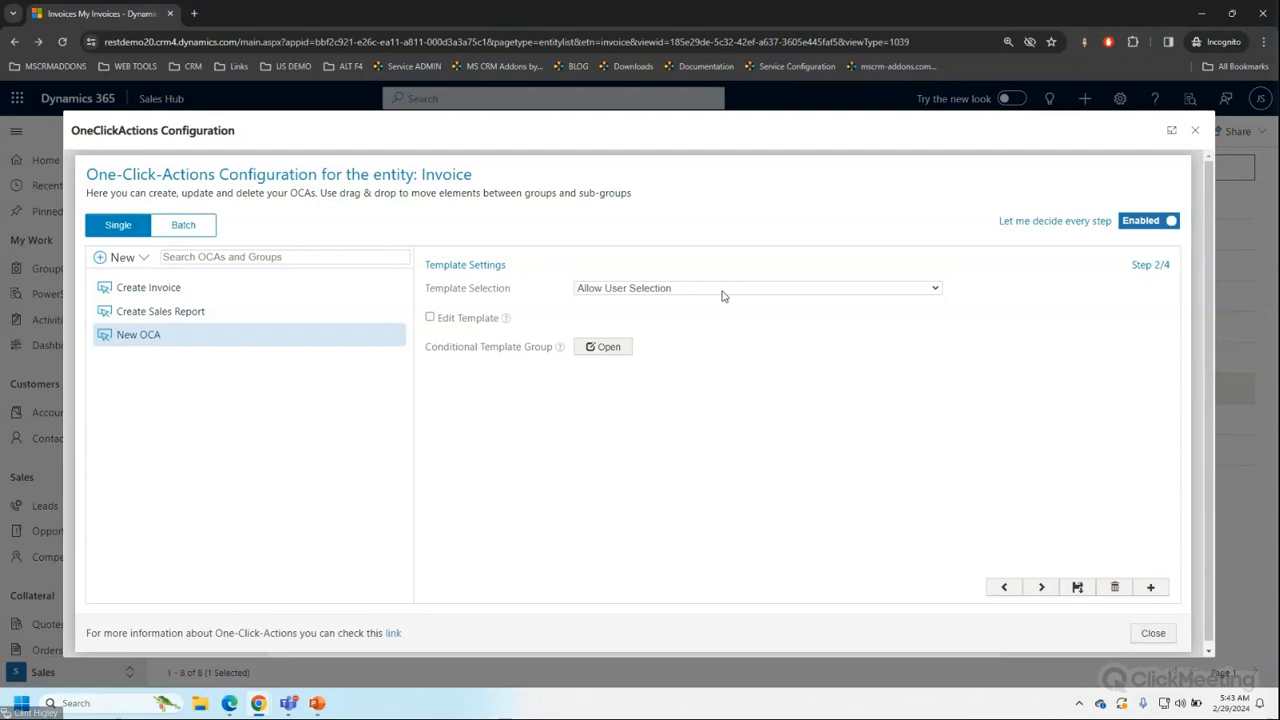
click(933, 291)
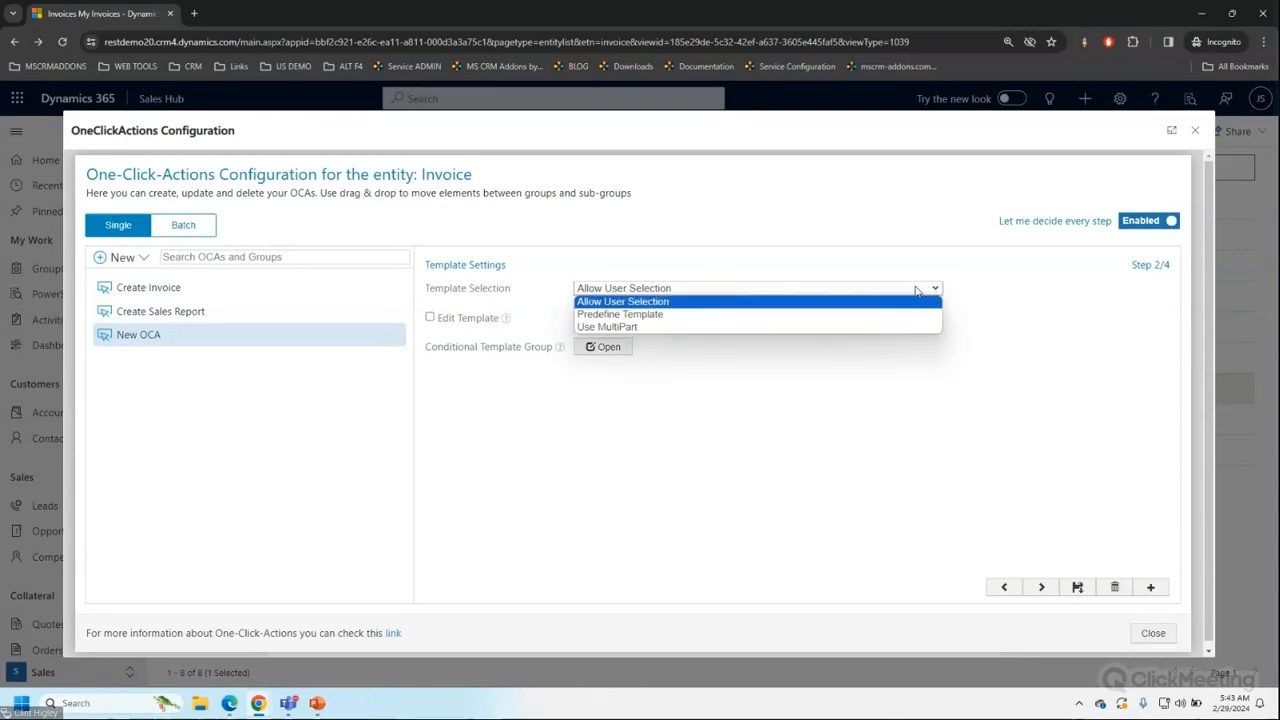
click(660, 316)
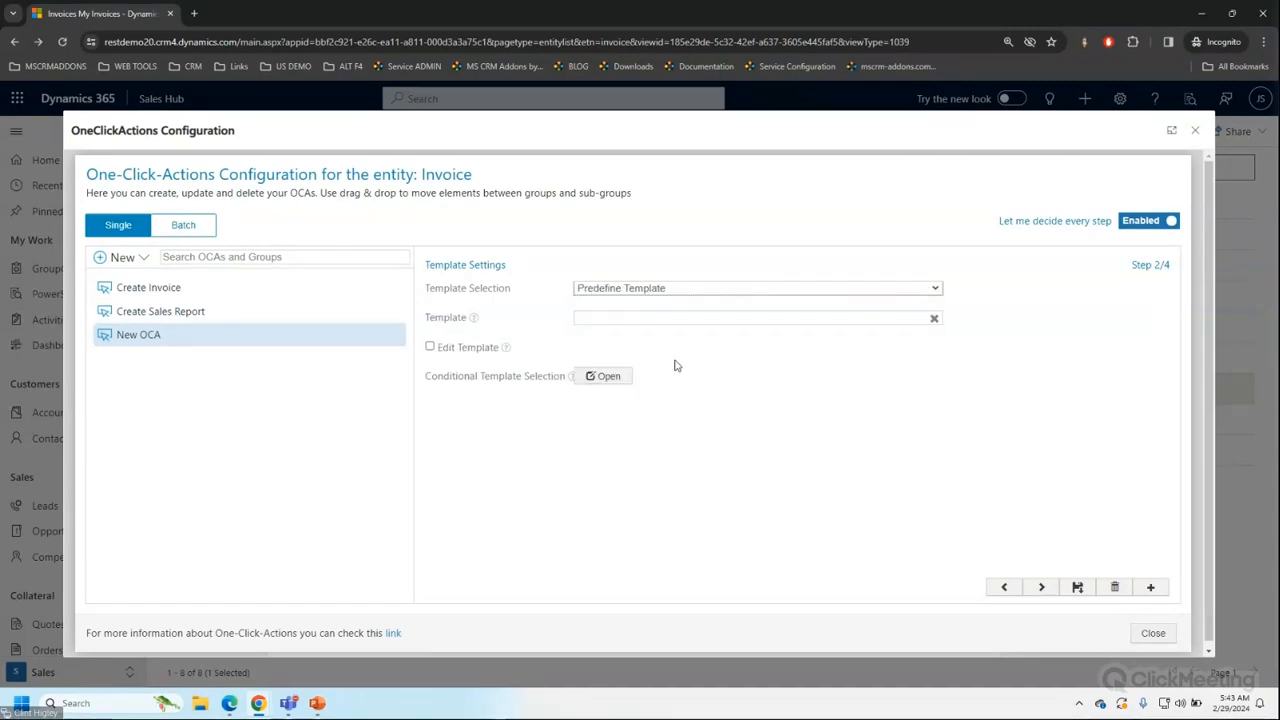
click(716, 318)
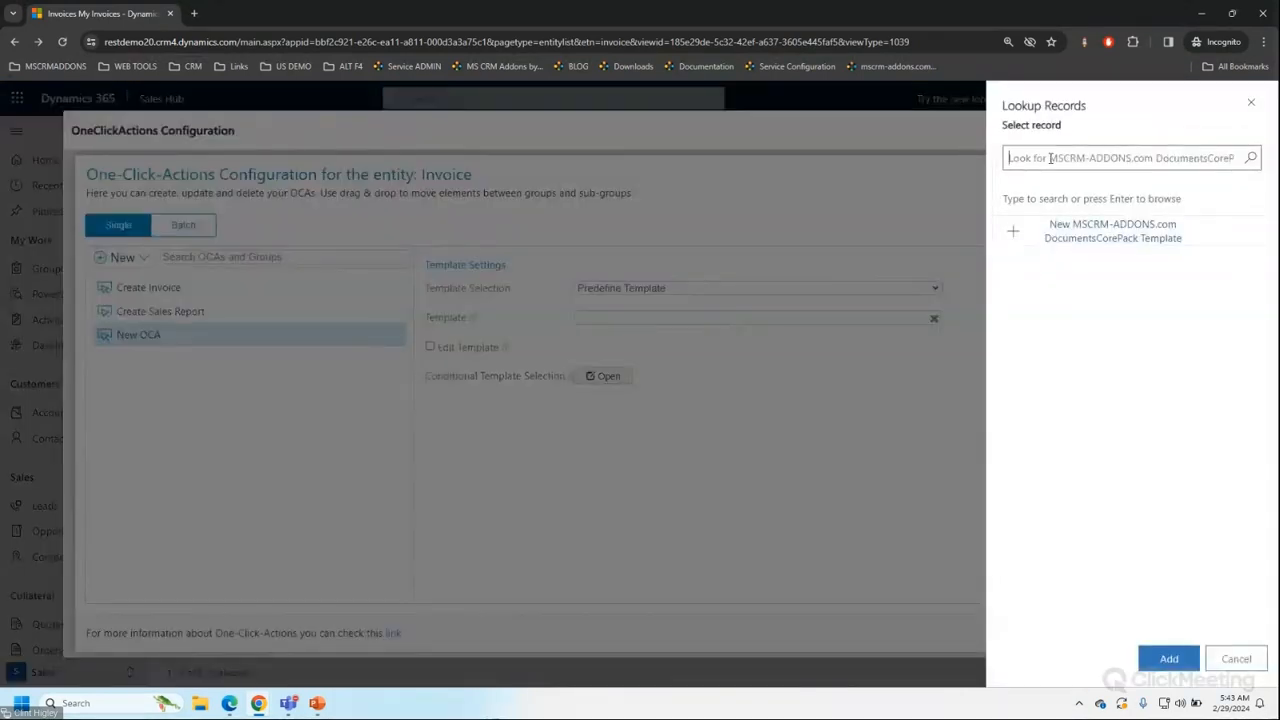
click(1050, 158)
text(in)
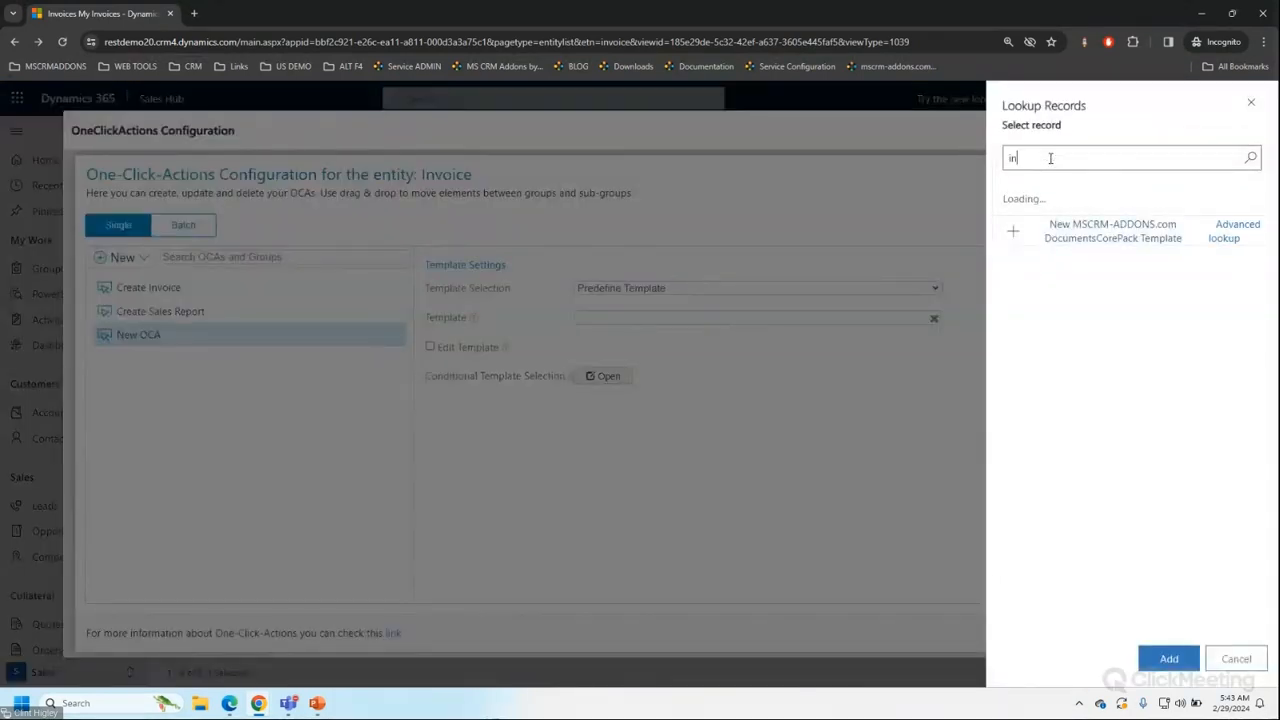
text(voice)
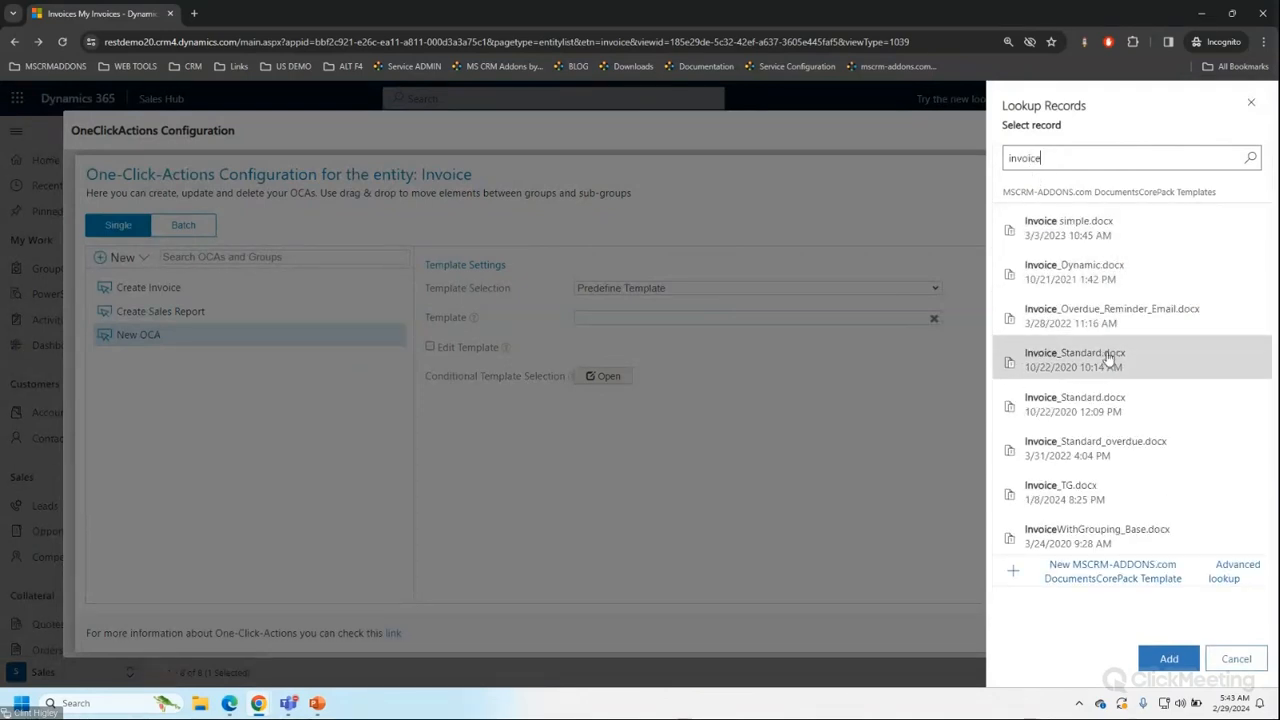
click(1042, 409)
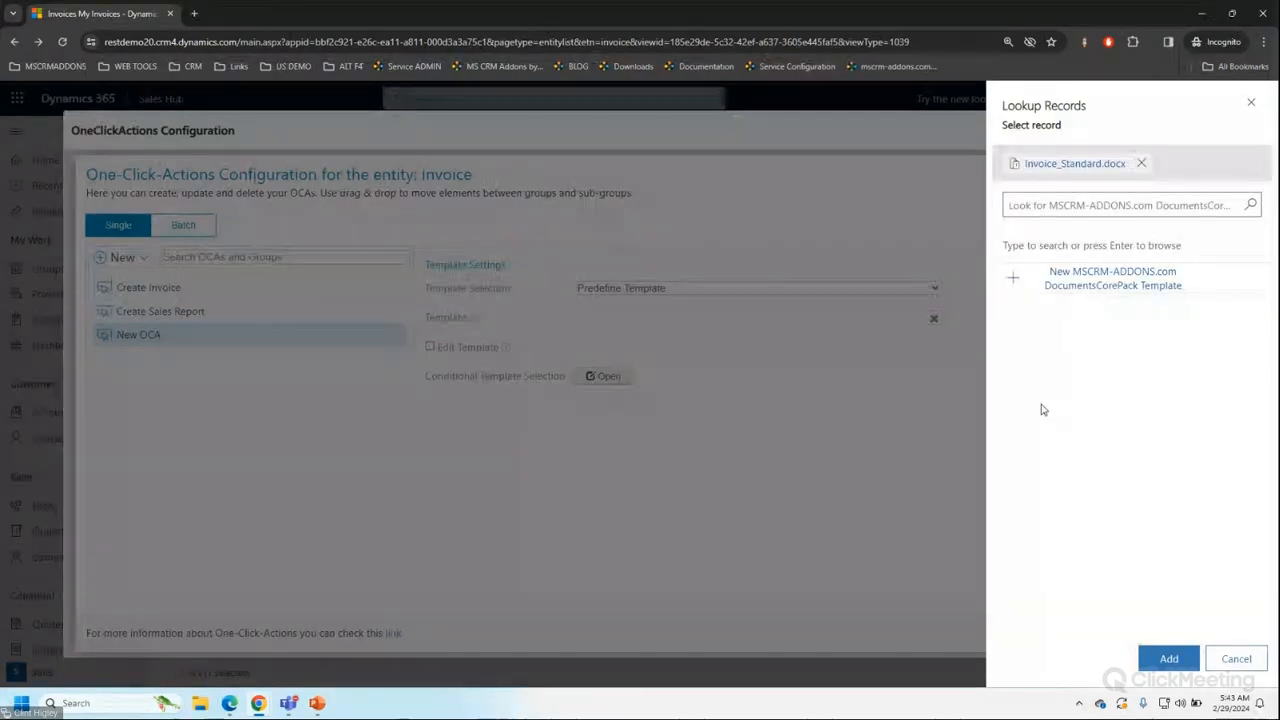
click(1168, 651)
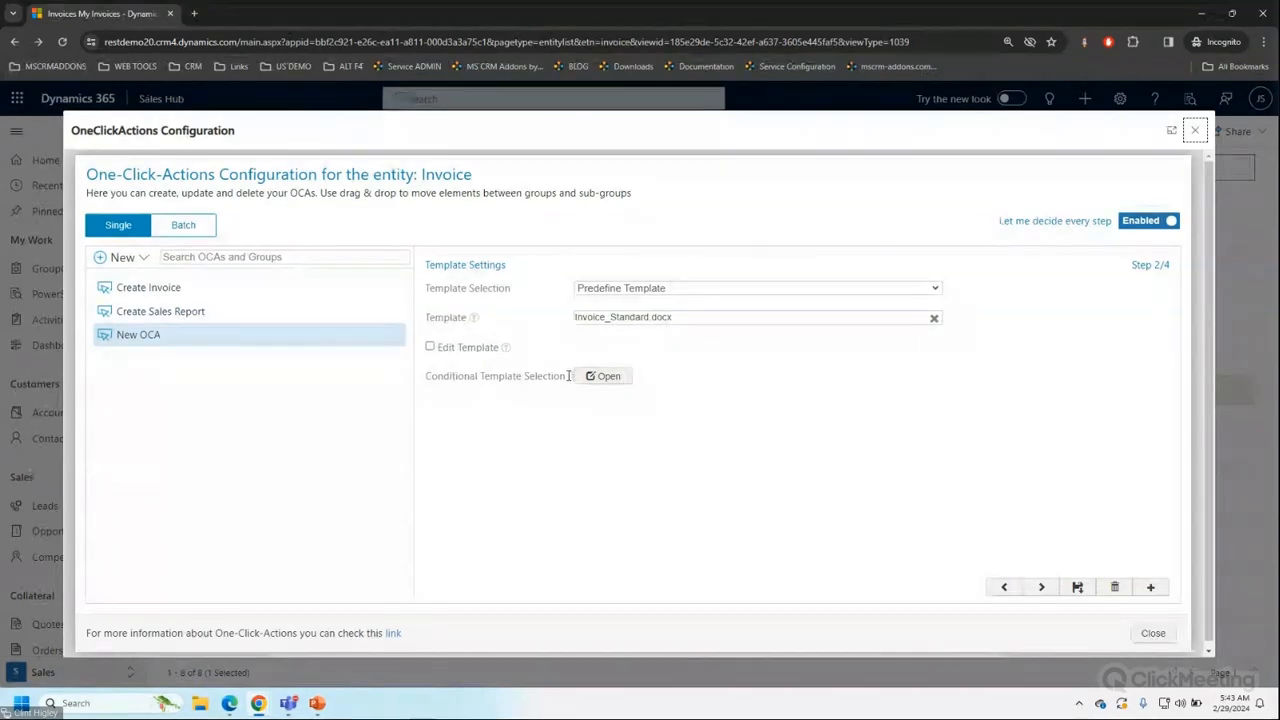
mouse_move(572, 380)
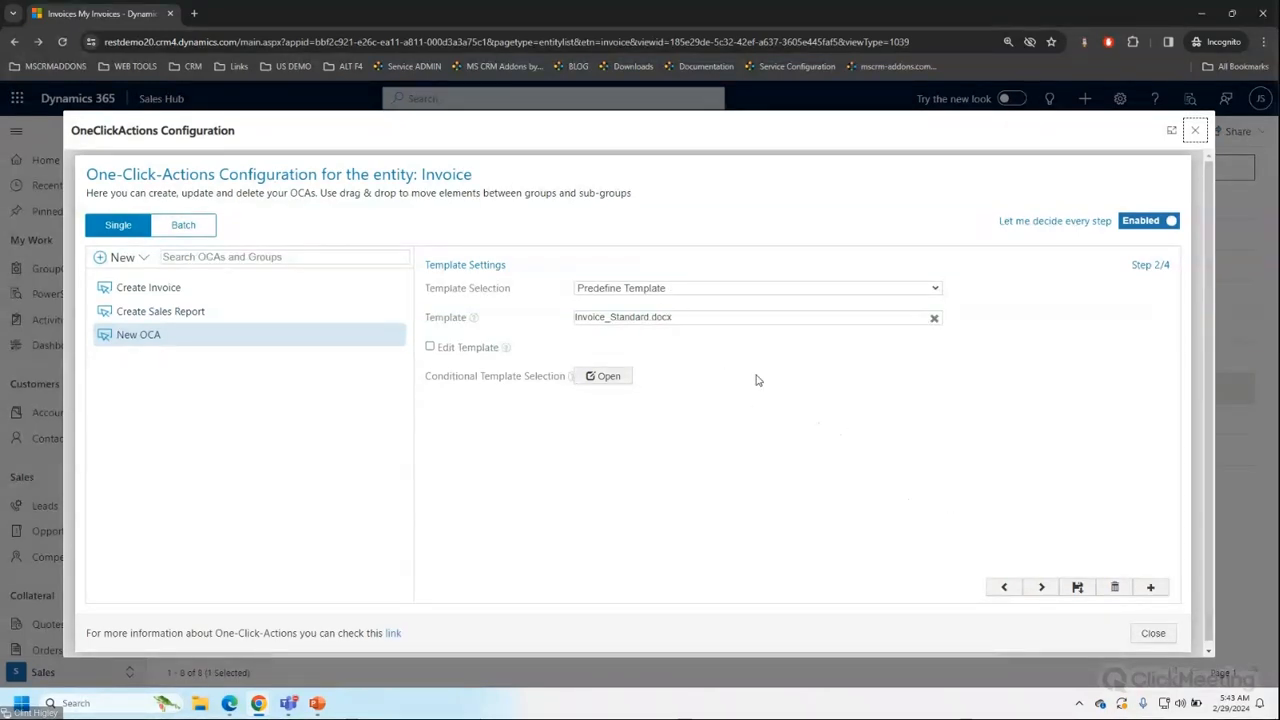
In the processing settings, set the file type to pdf and attach the document as email attachment.
click(1041, 588)
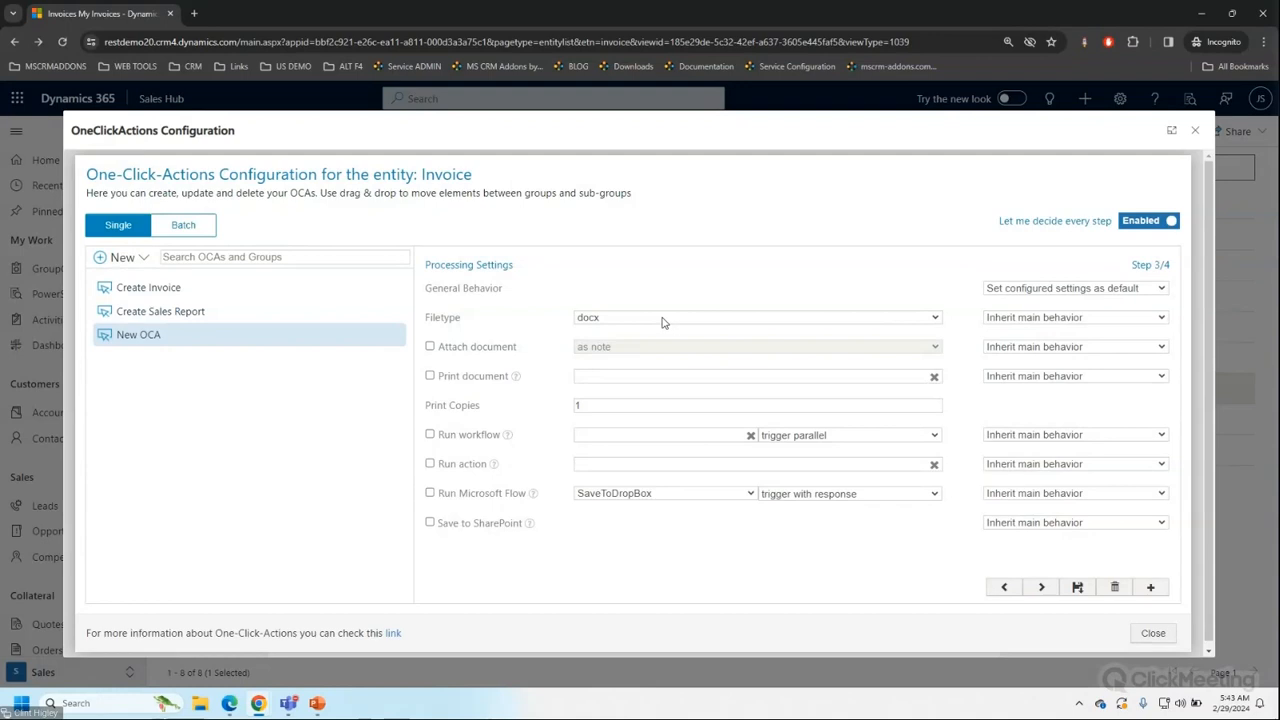
click(738, 323)
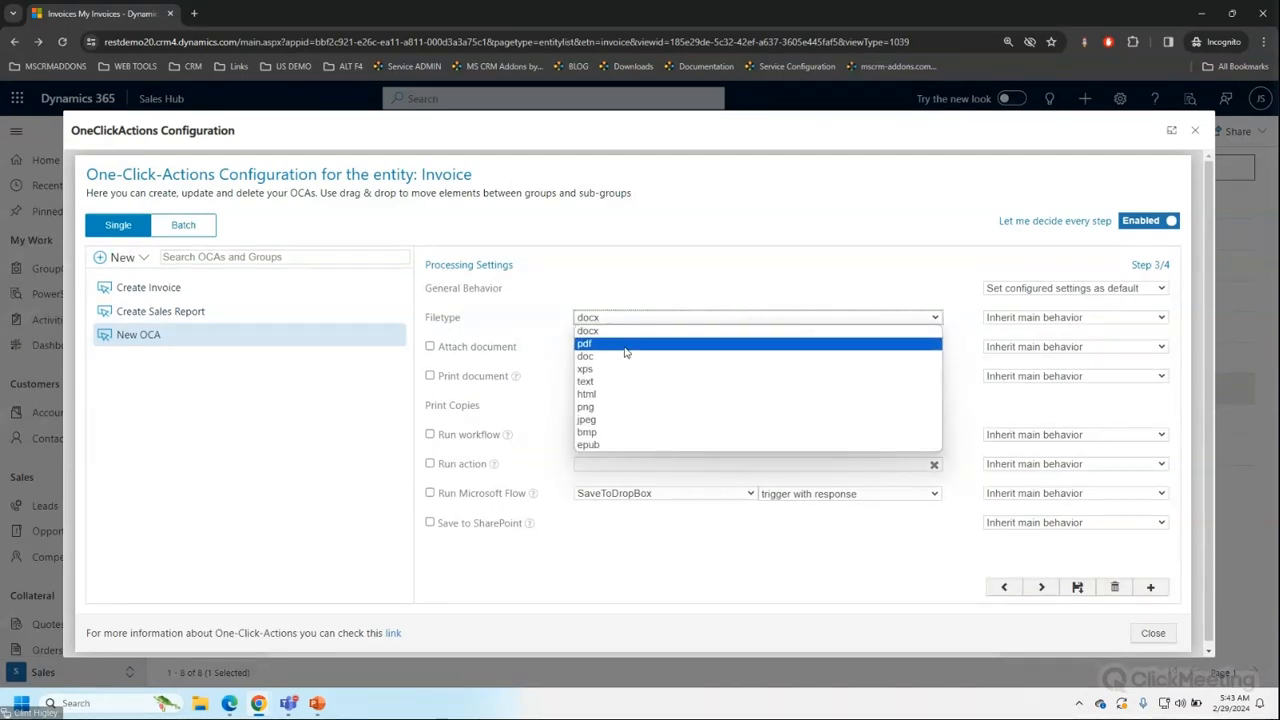
click(625, 344)
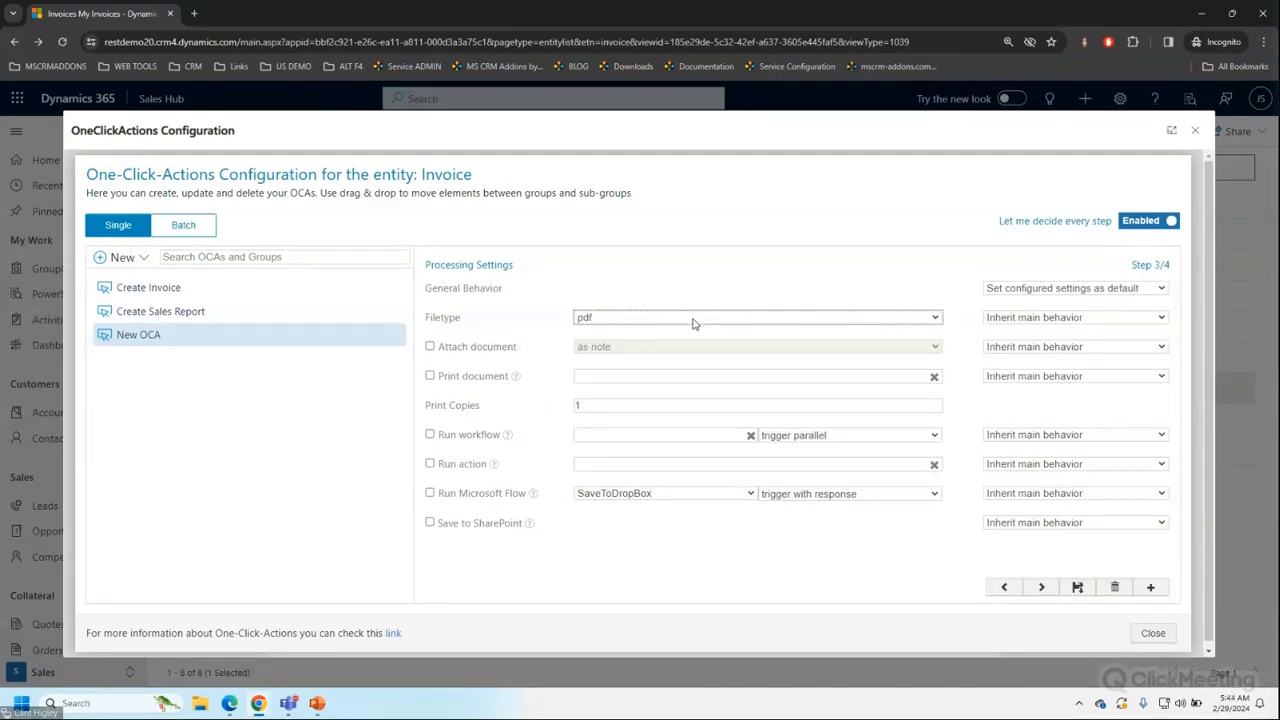
click(452, 348)
click(600, 346)
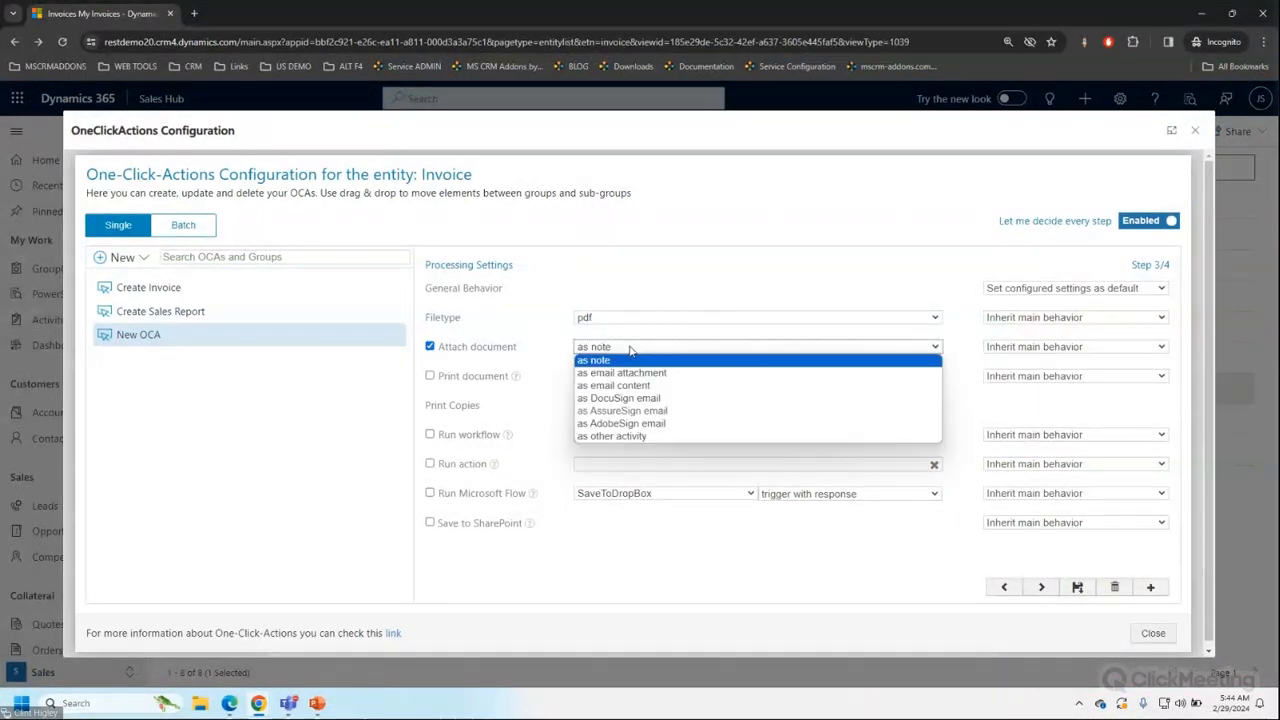
click(600, 368)
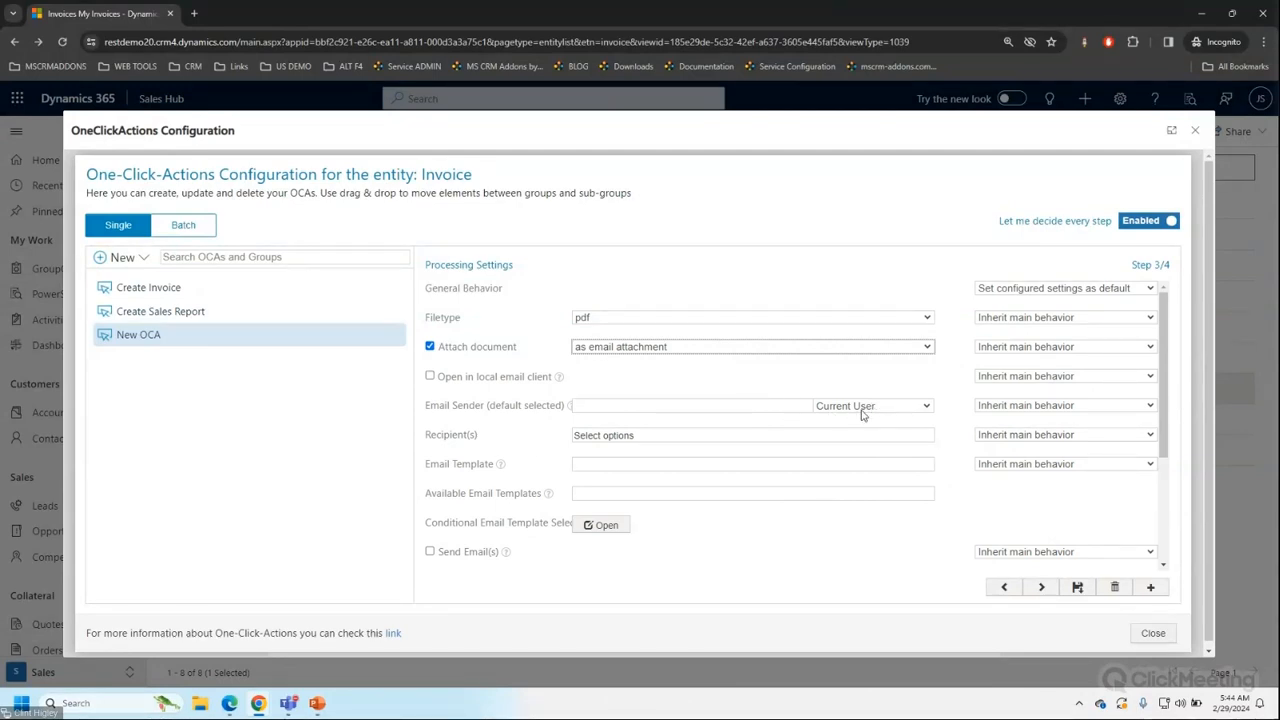
Set the recipient to Contact and use [DCP] BM_Invoice_Email_Body_ 30 Days Overdue.docx as the email template.
click(677, 435)
click(579, 537)
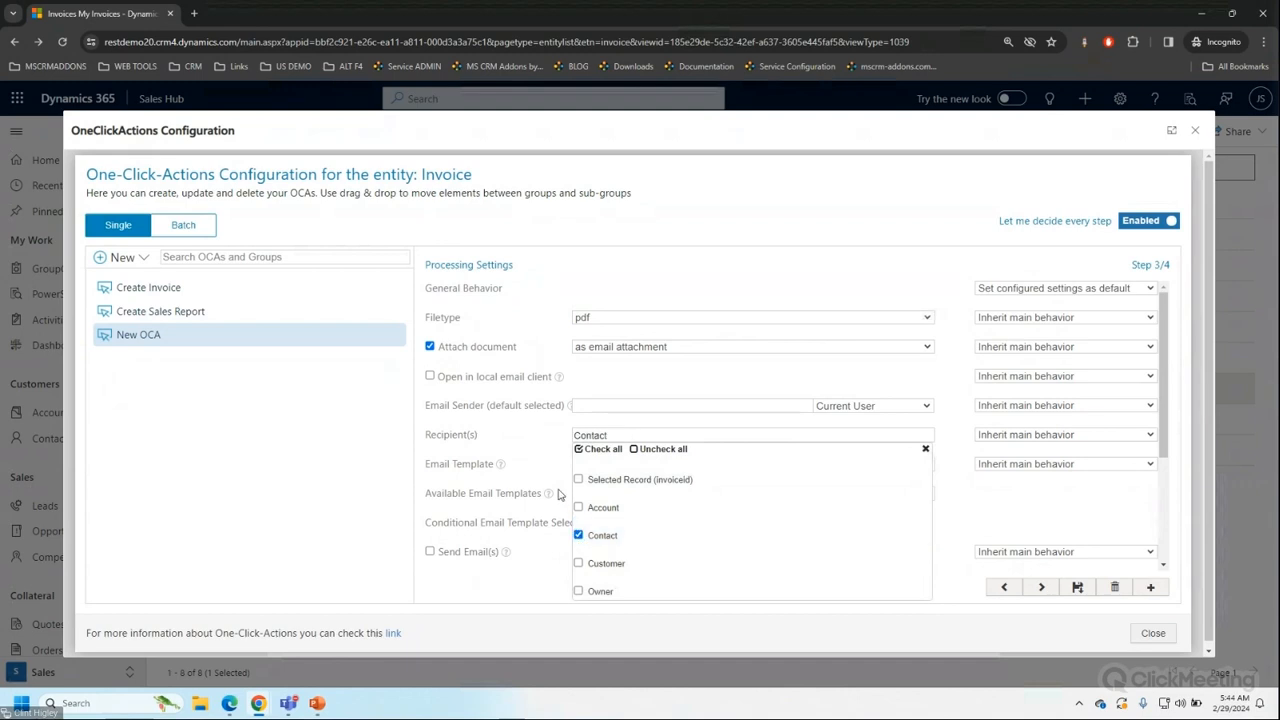
click(540, 442)
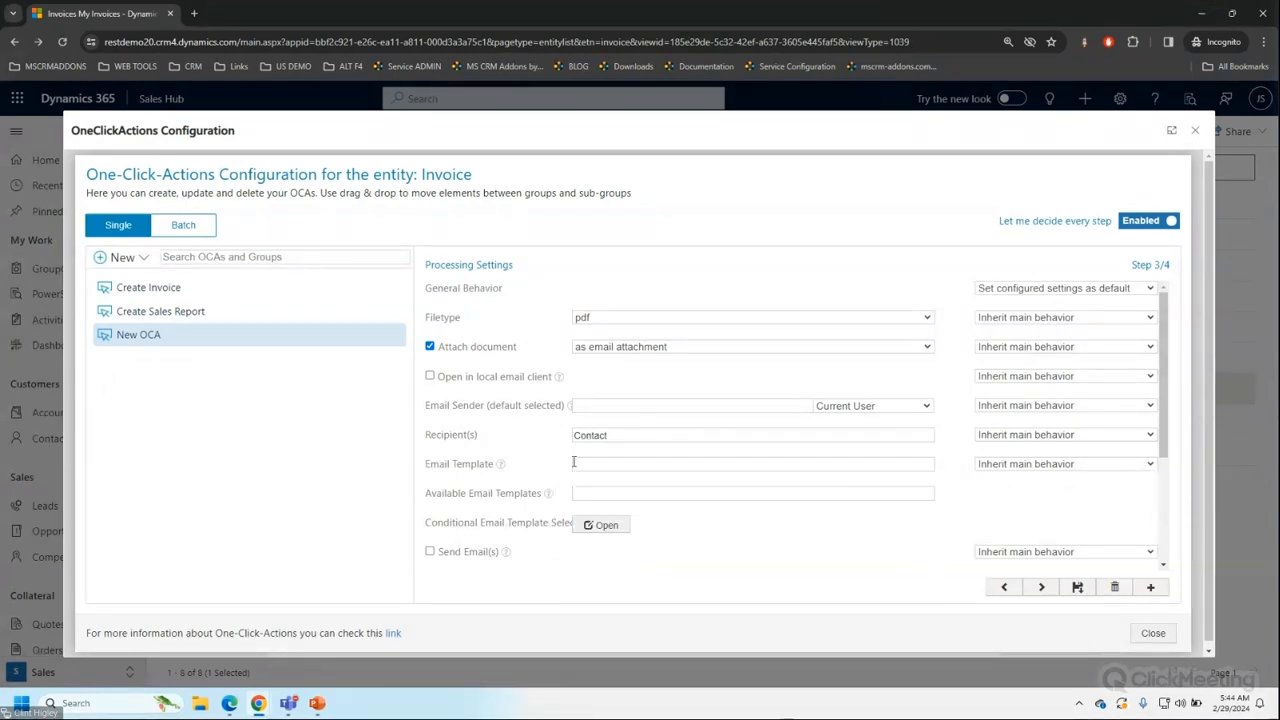
click(639, 465)
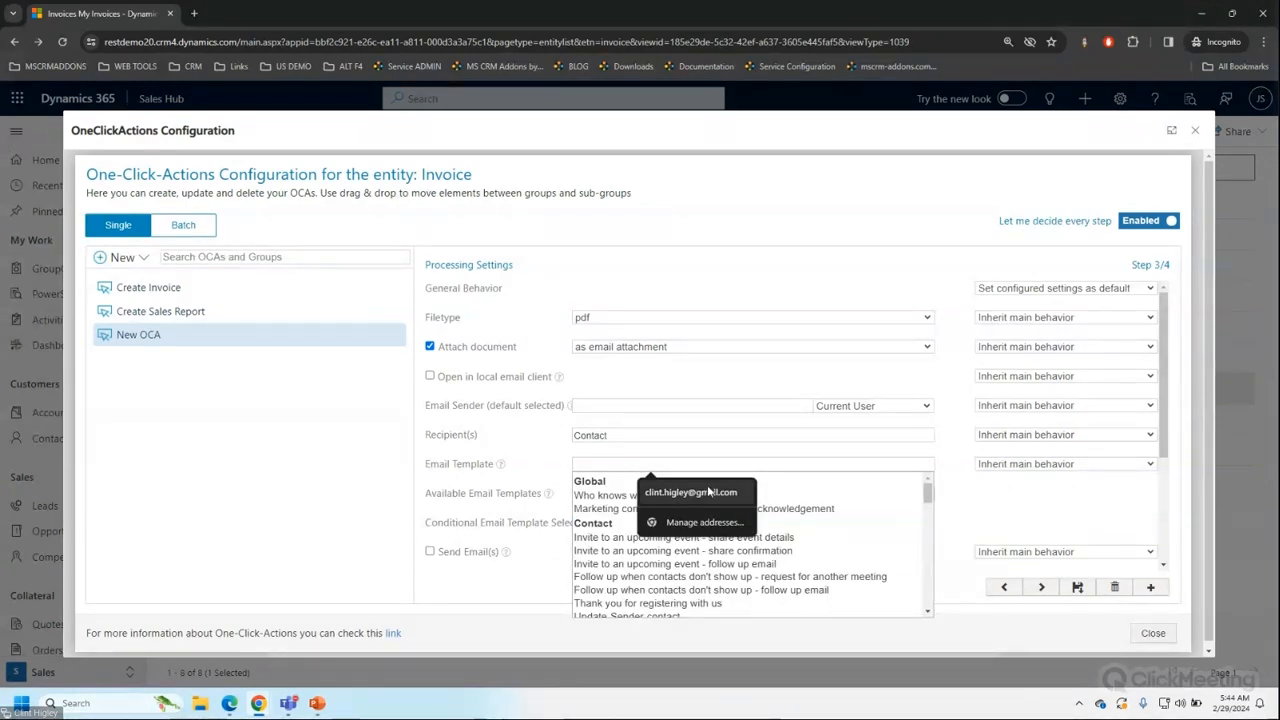
drag(927, 499, 890, 583)
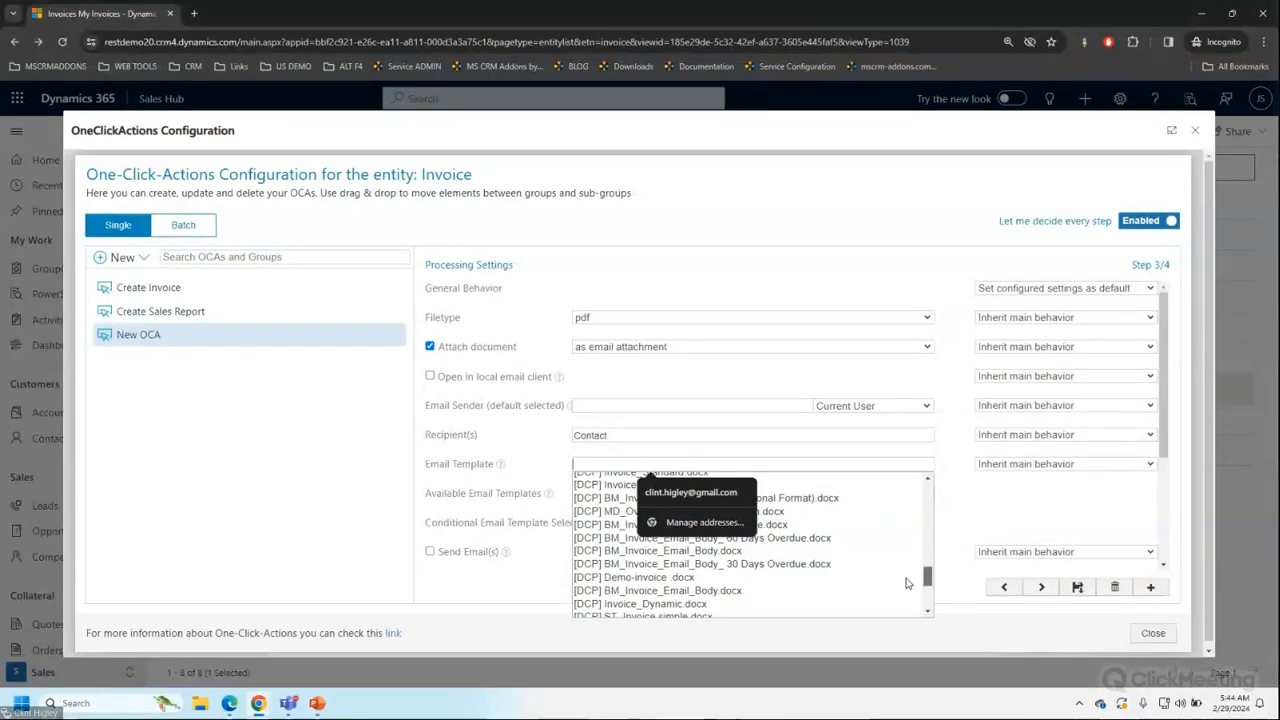
click(808, 564)
click(828, 558)
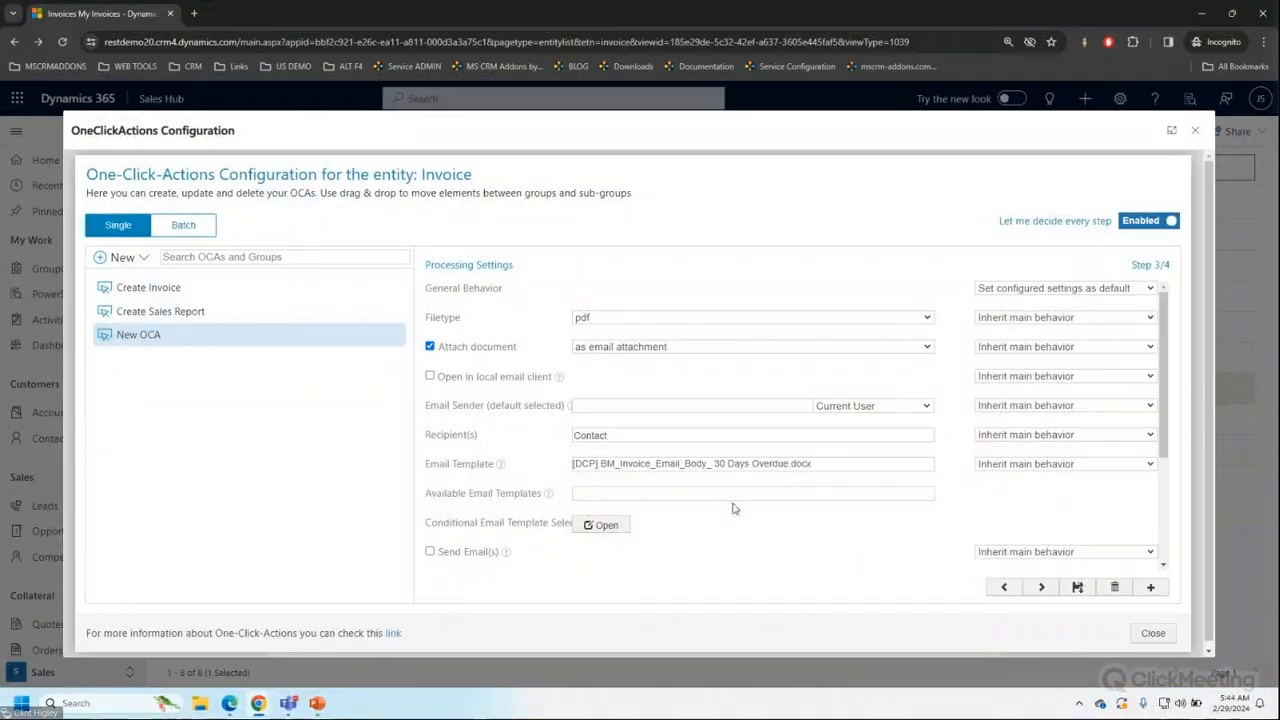
Set the behavior of the Filetype setting to Show, but do not allow changes.
scroll(731, 508, down, 2)
scroll(731, 508, down, 3)
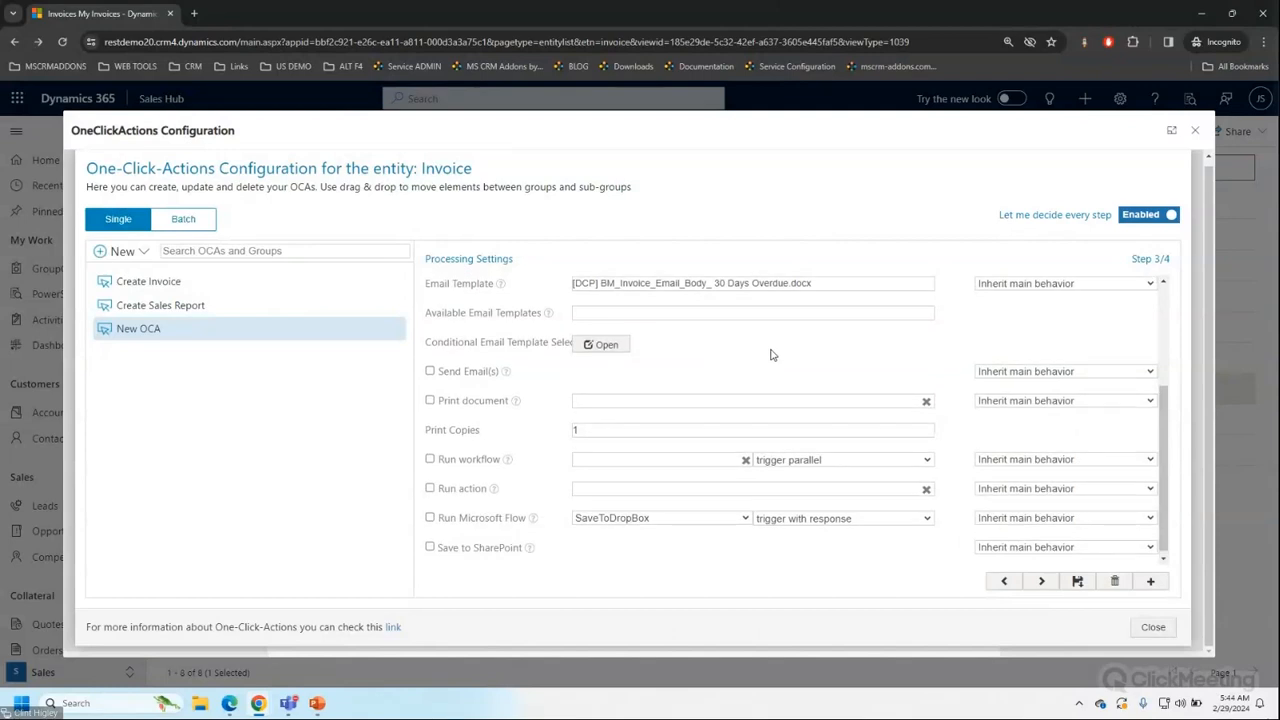
scroll(771, 357, up, 5)
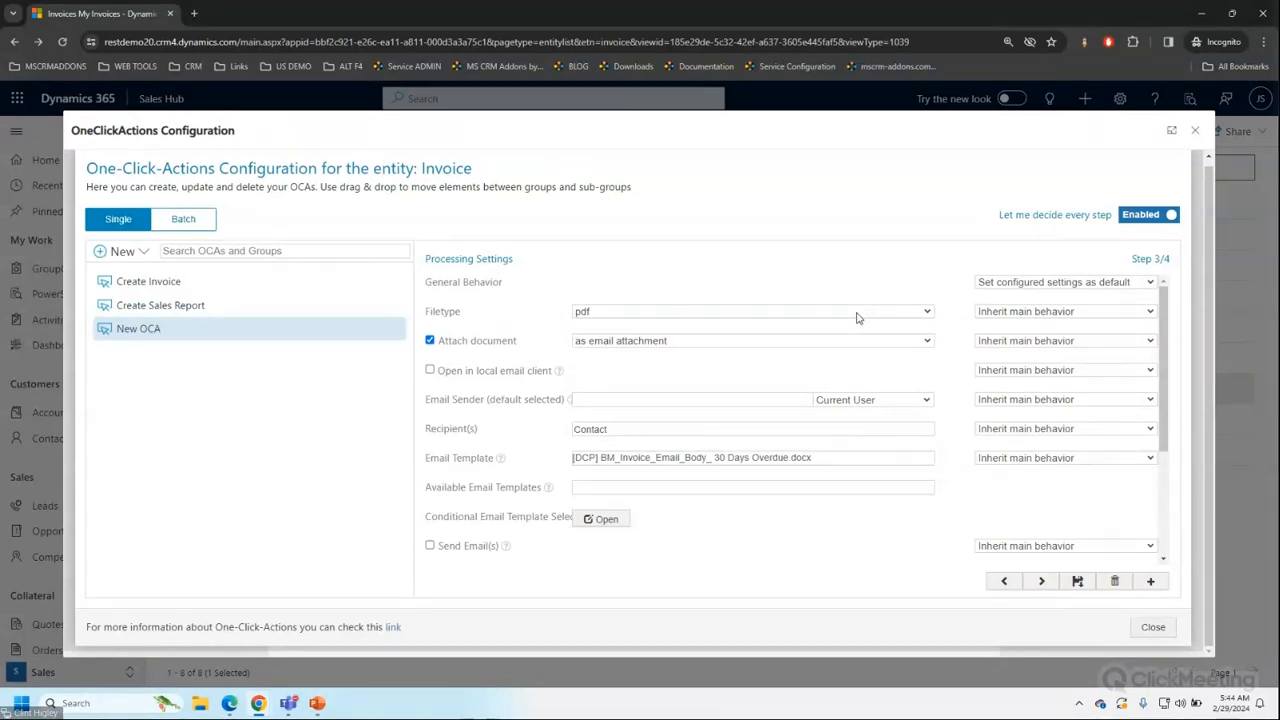
click(1104, 316)
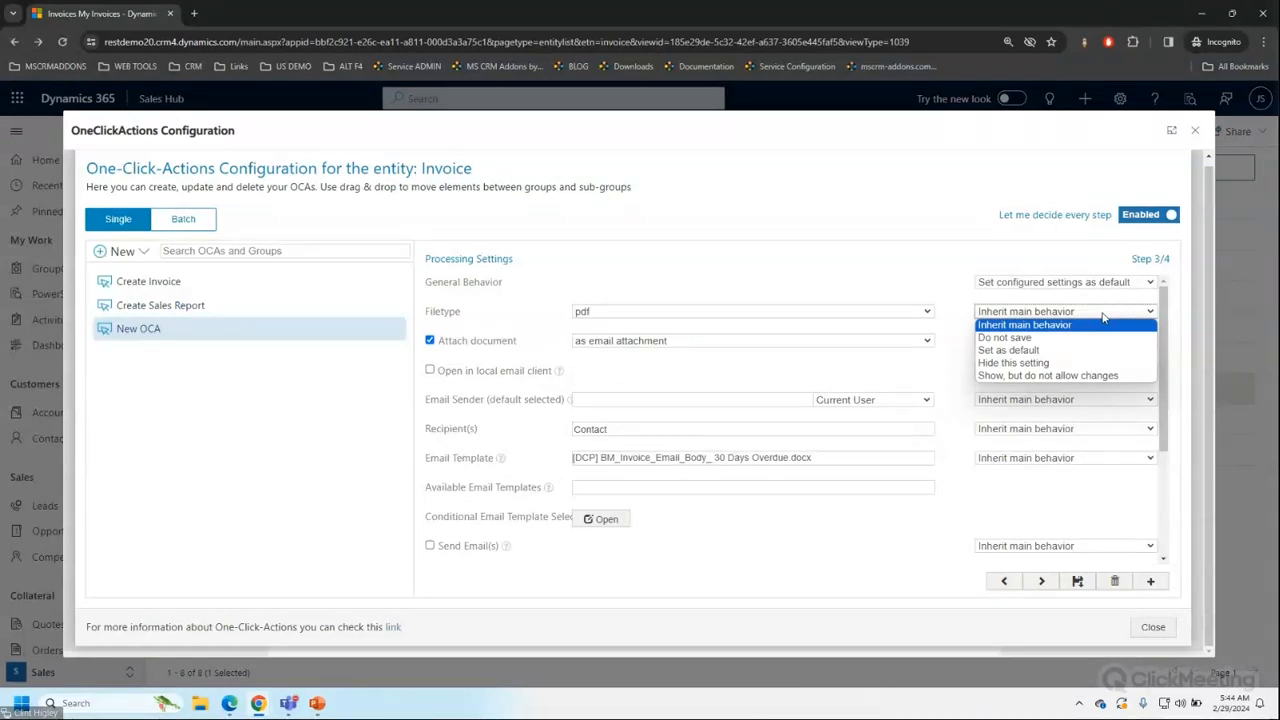
click(1005, 378)
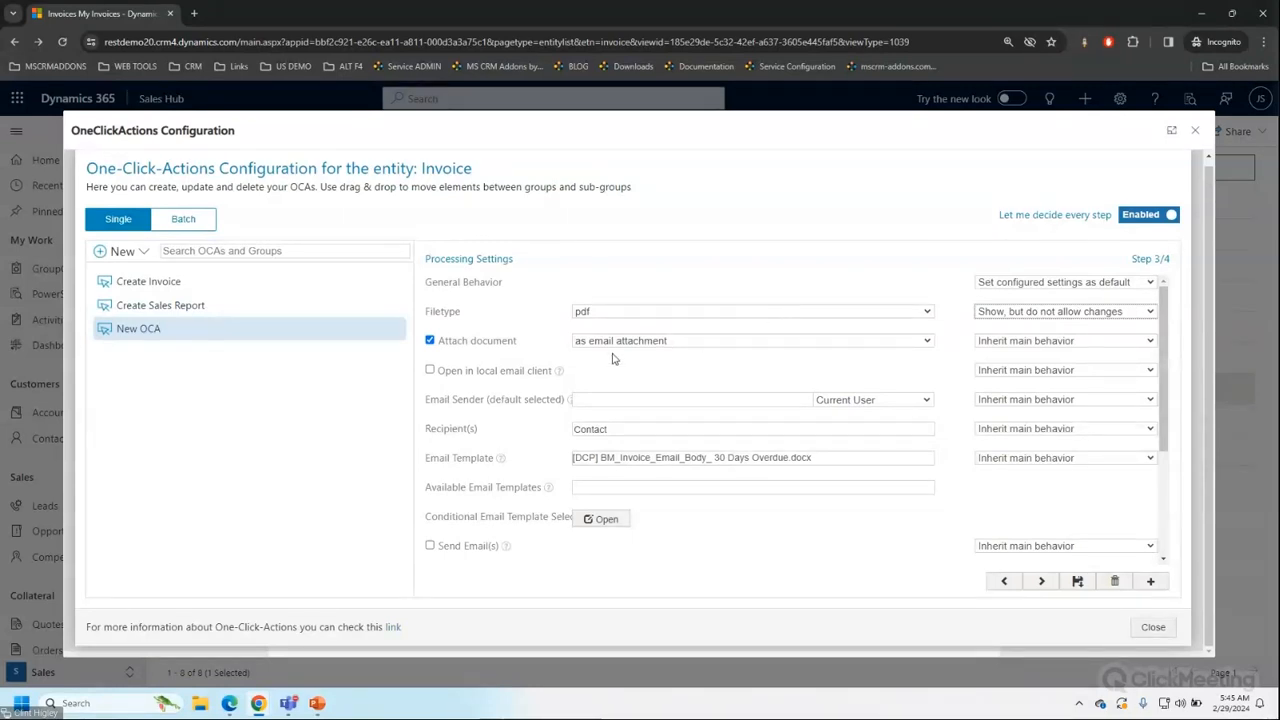
Set the behavior of Attach document, Open in local email client and Email Sender to Hide this setting.
click(1012, 345)
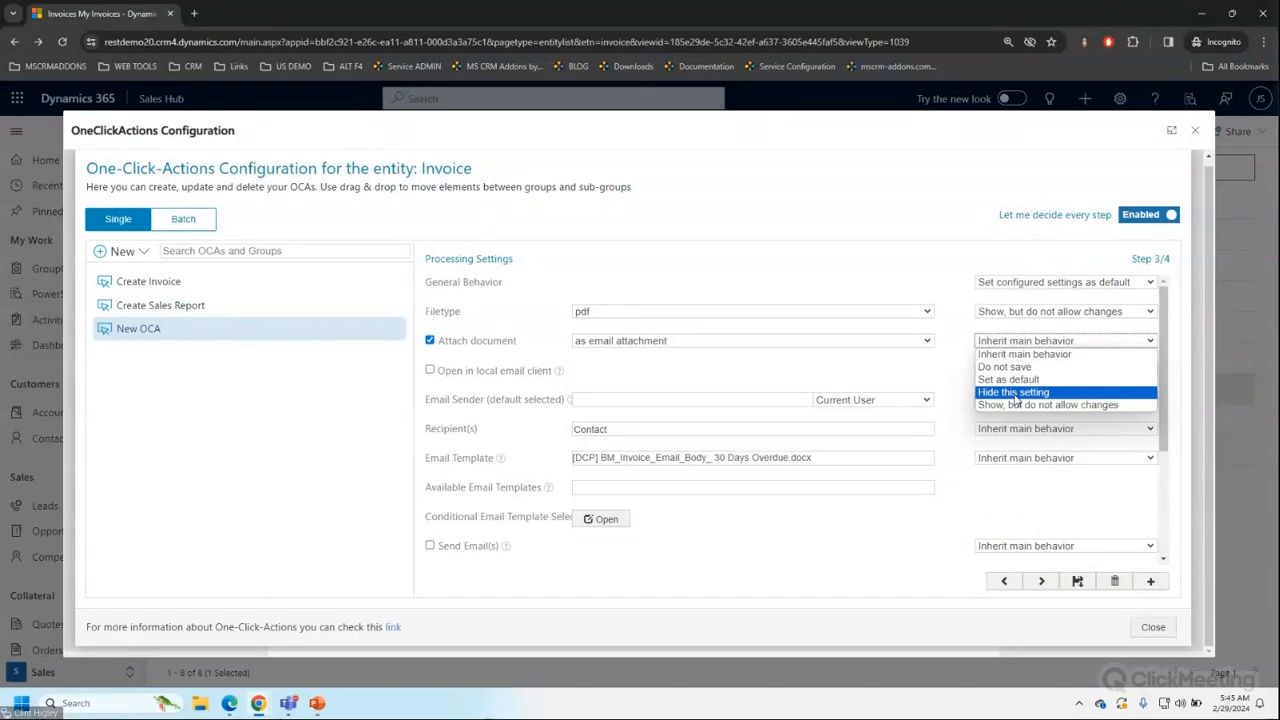
click(1015, 394)
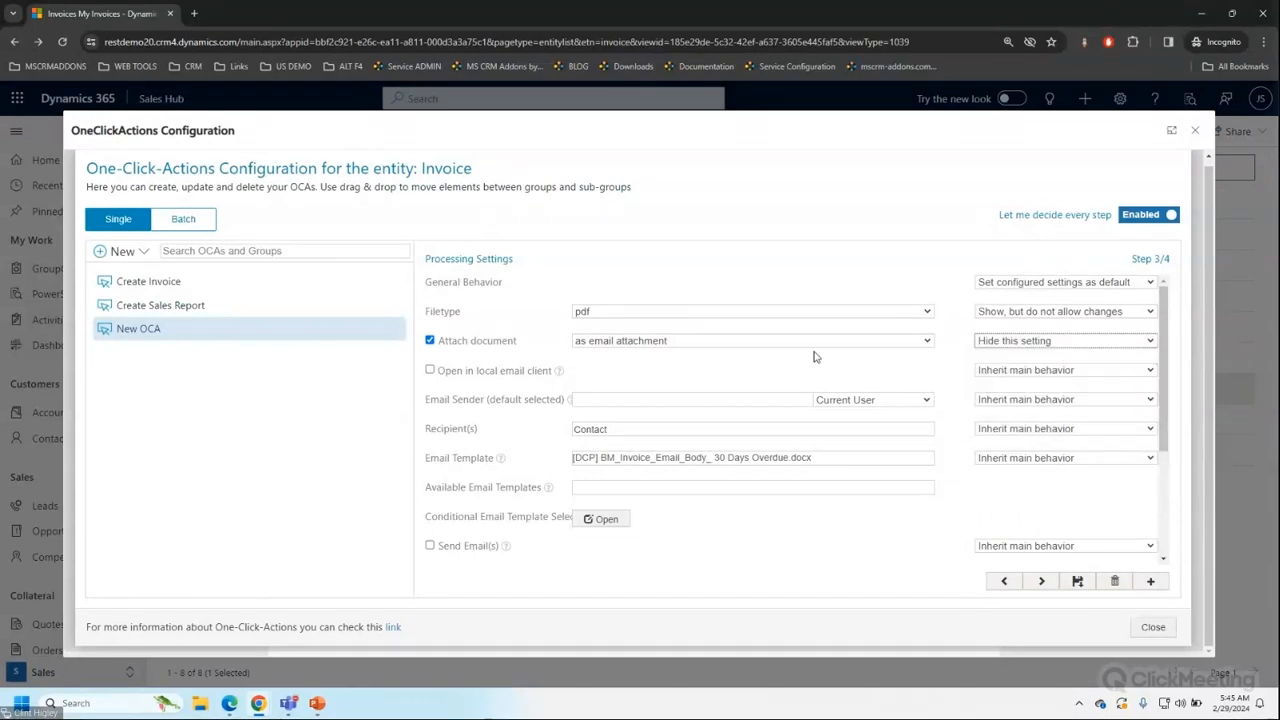
click(1034, 378)
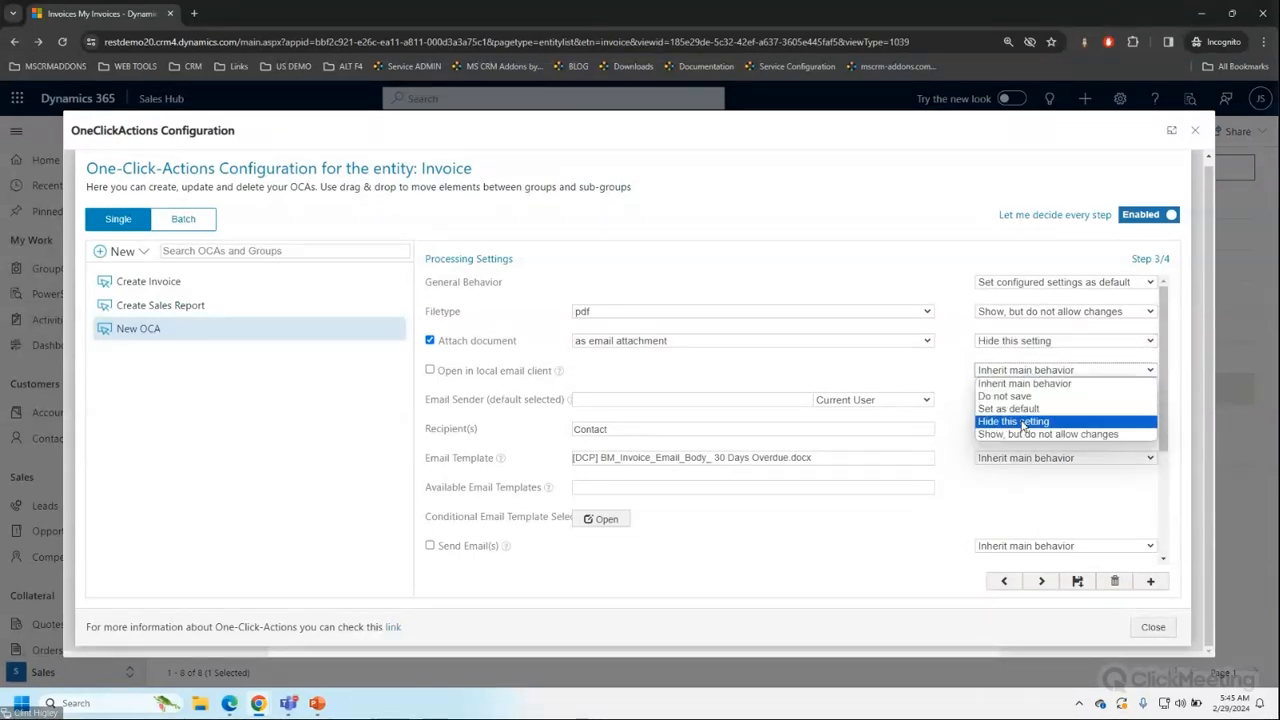
click(1022, 423)
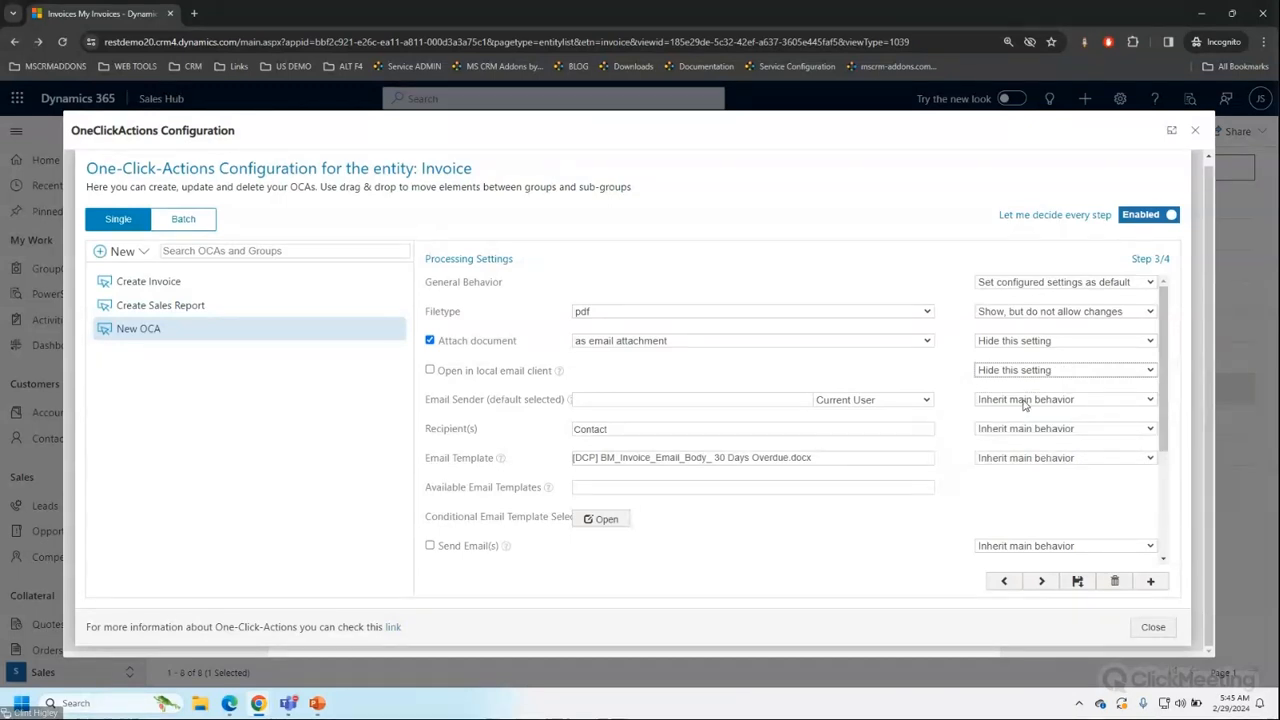
click(1024, 402)
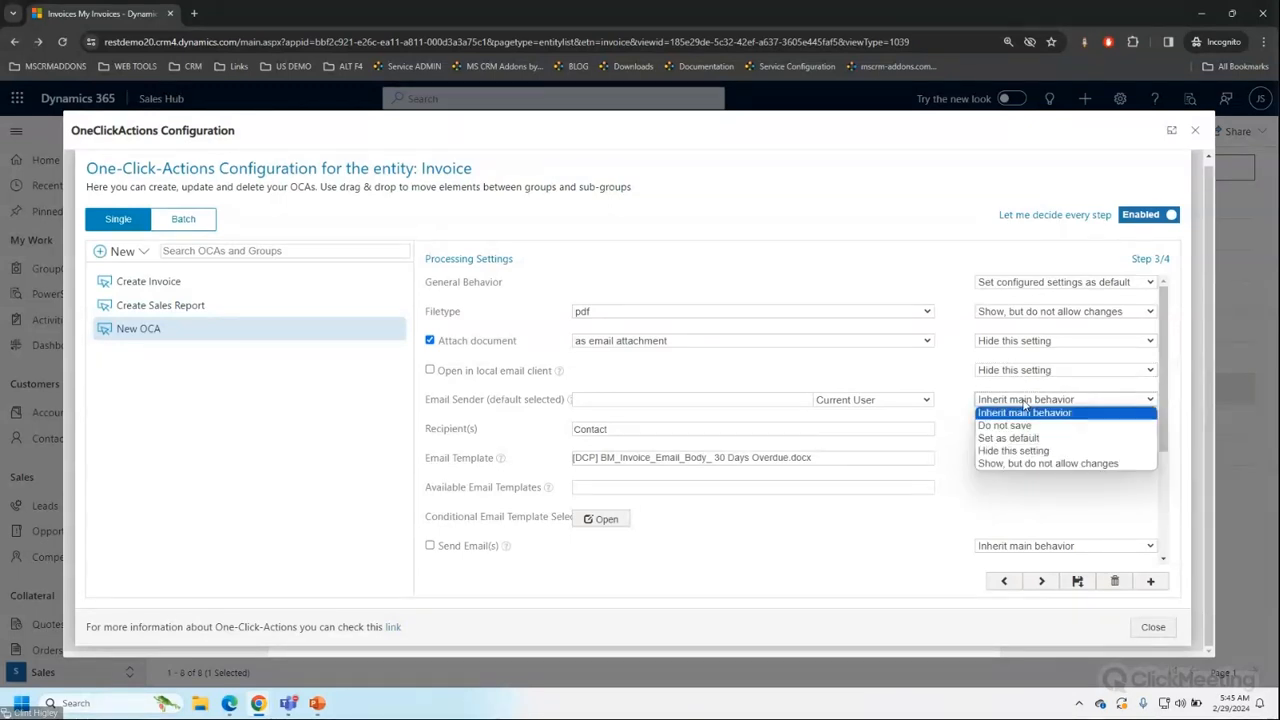
click(1024, 453)
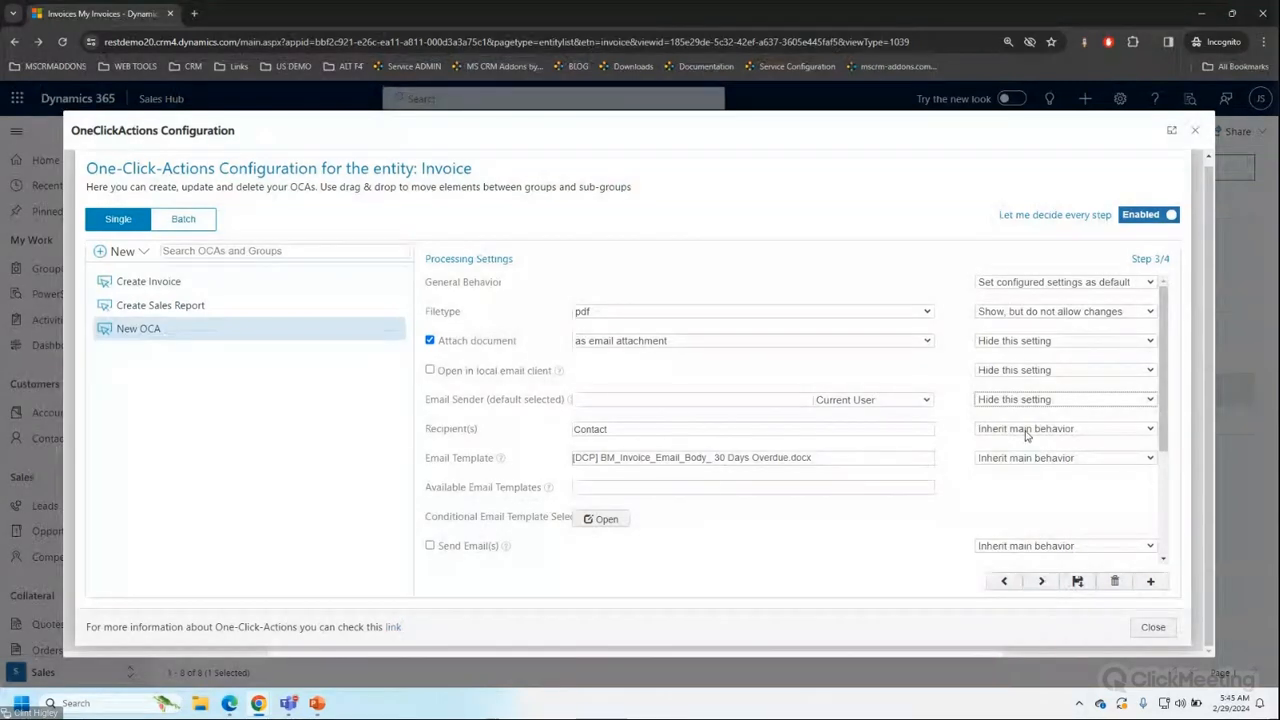
Set the Recipient(s) behavior to Do not save and the Email Template behavior to Hide this setting.
click(1030, 432)
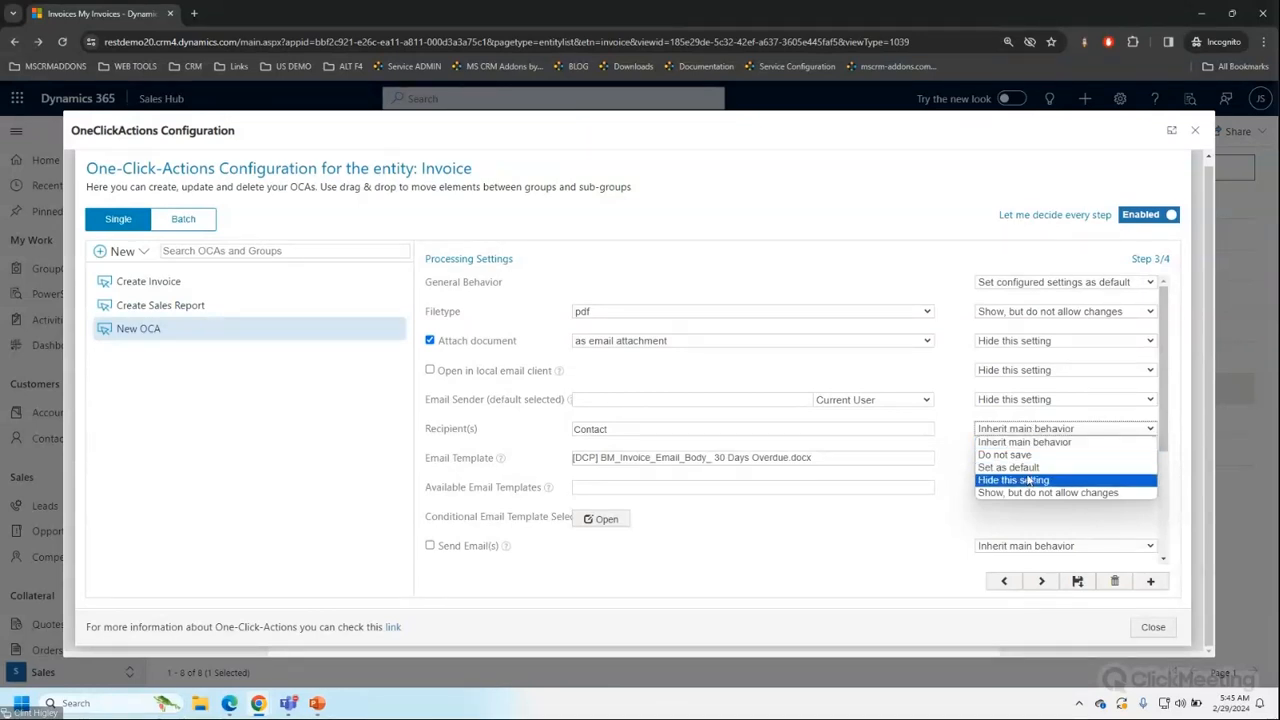
click(1025, 459)
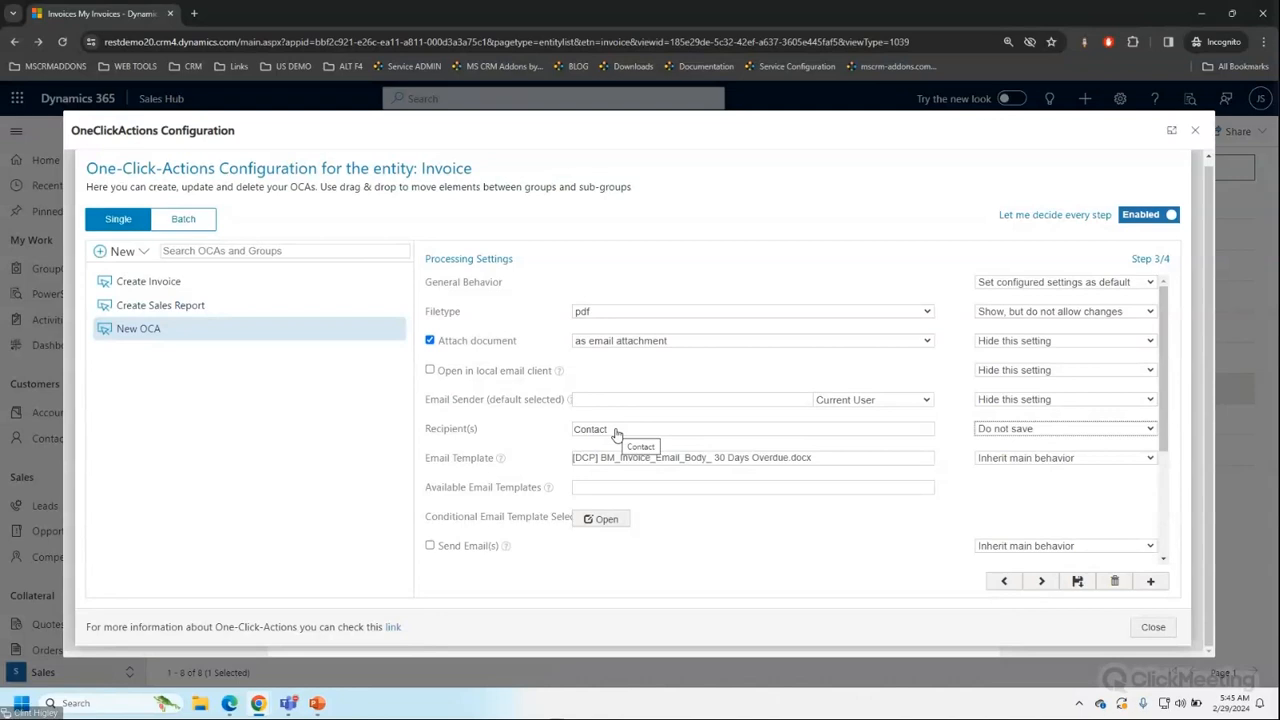
click(985, 458)
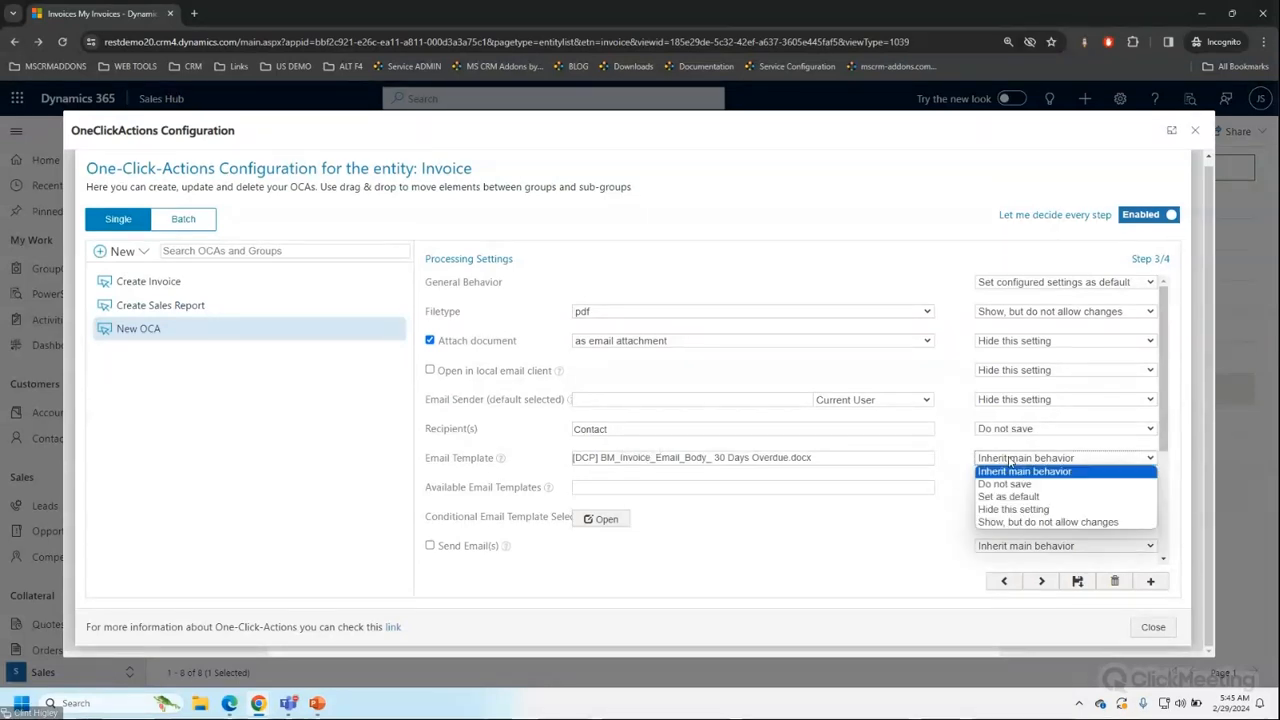
click(1013, 509)
scroll(870, 476, down, 1)
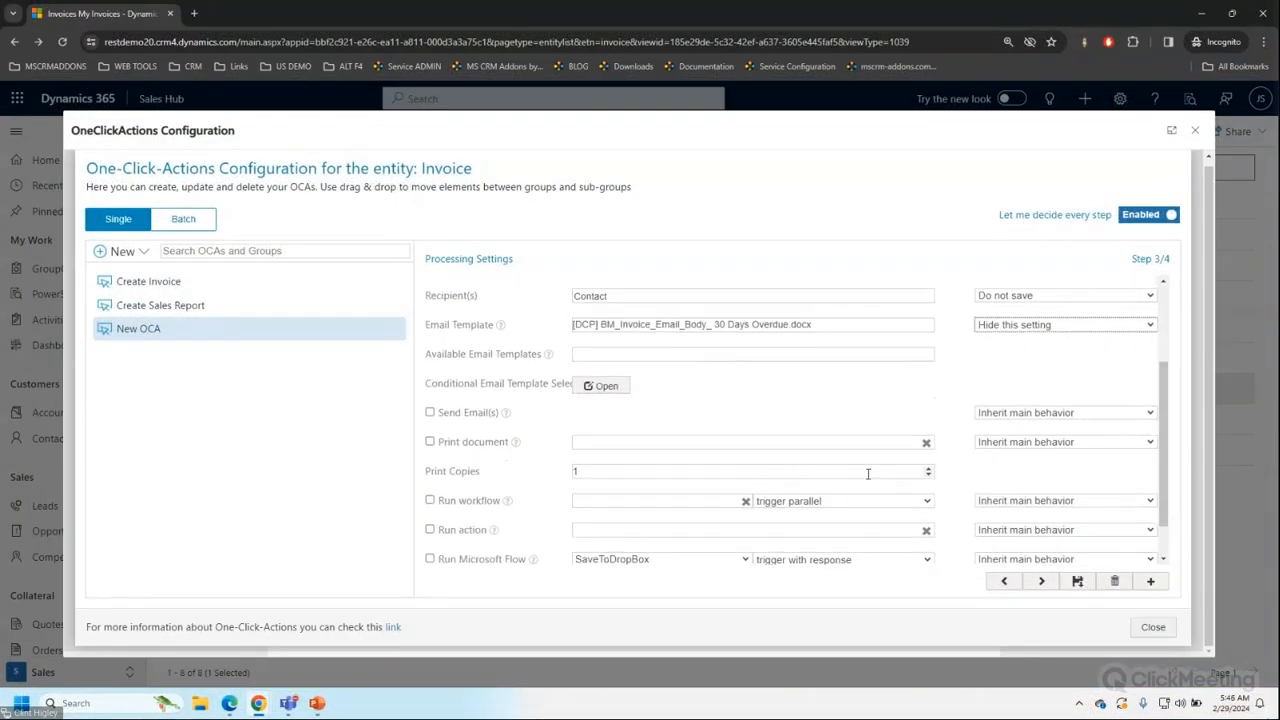
Set the behavior of Send Email(s), Print document, Run workflow, Run action and Run Microsoft Flow to Hide this setting.
click(1033, 413)
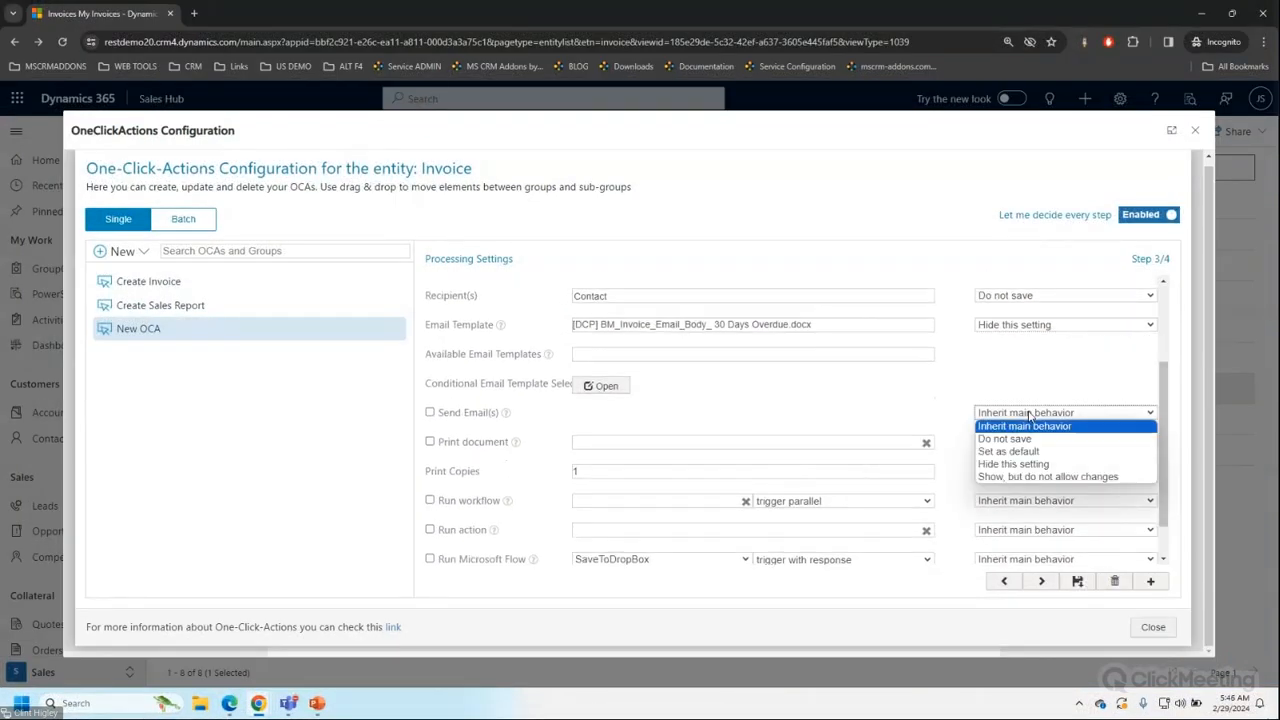
click(1014, 465)
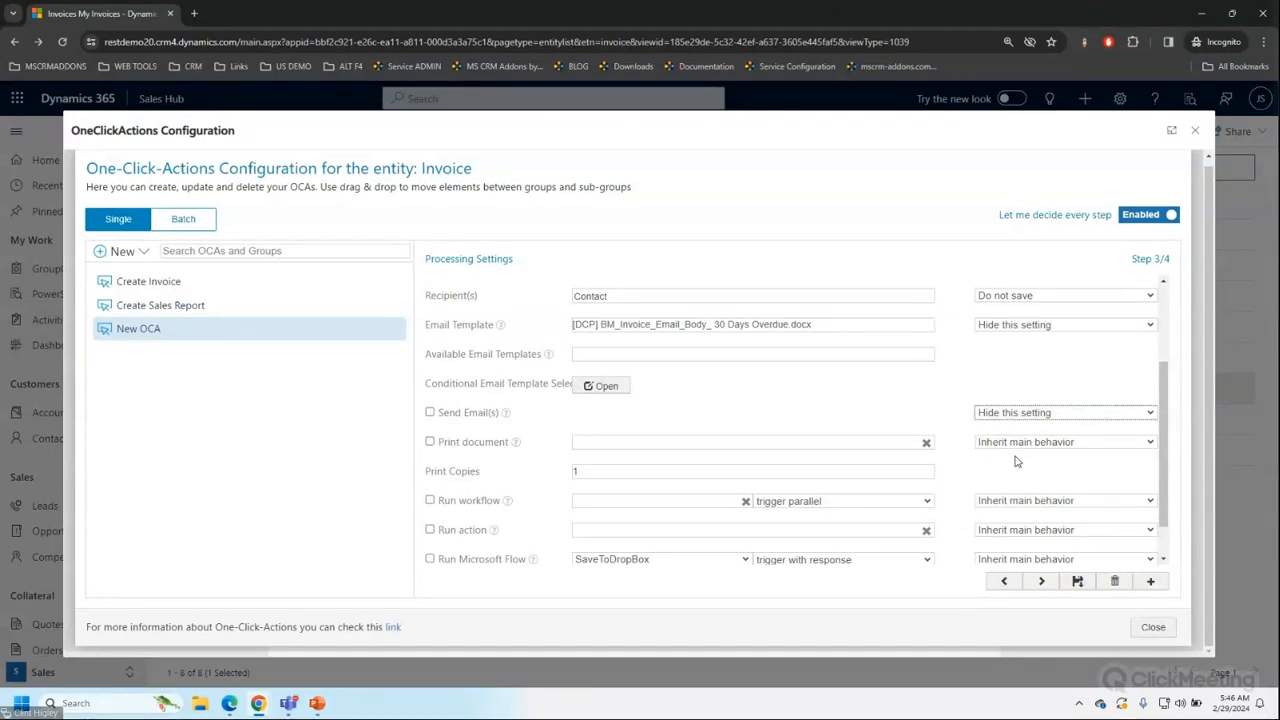
click(1030, 455)
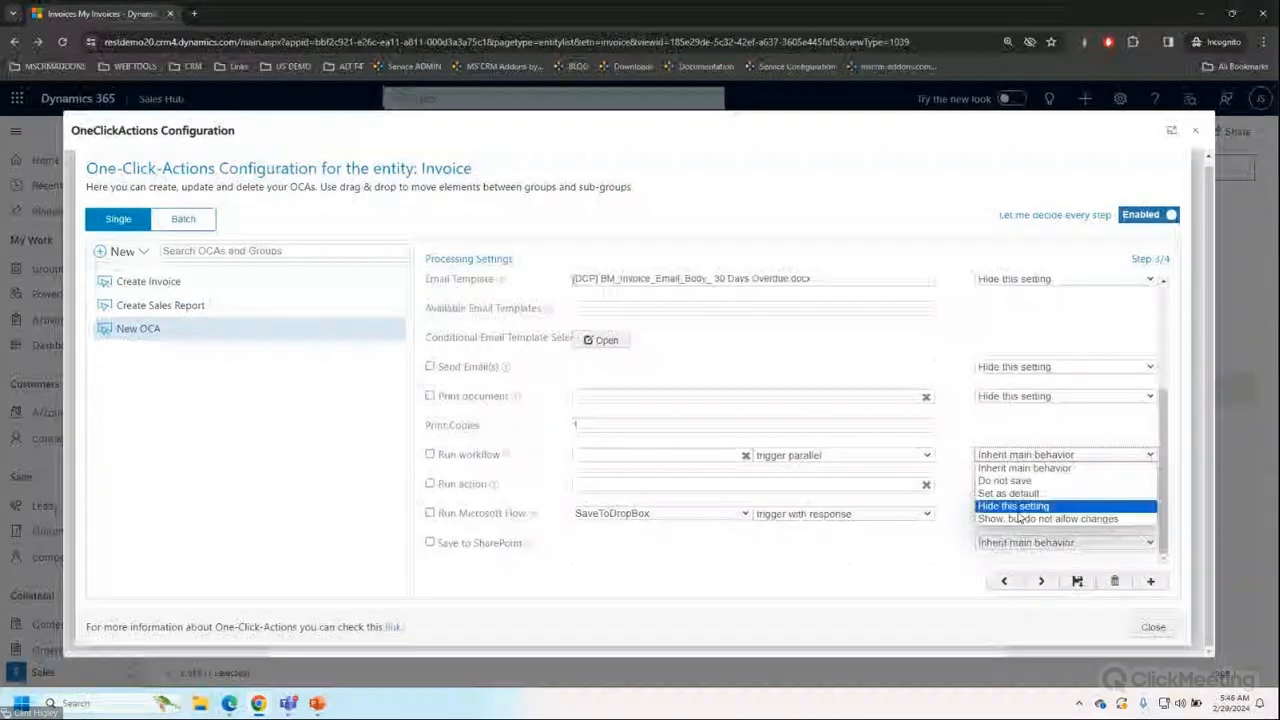
click(1015, 506)
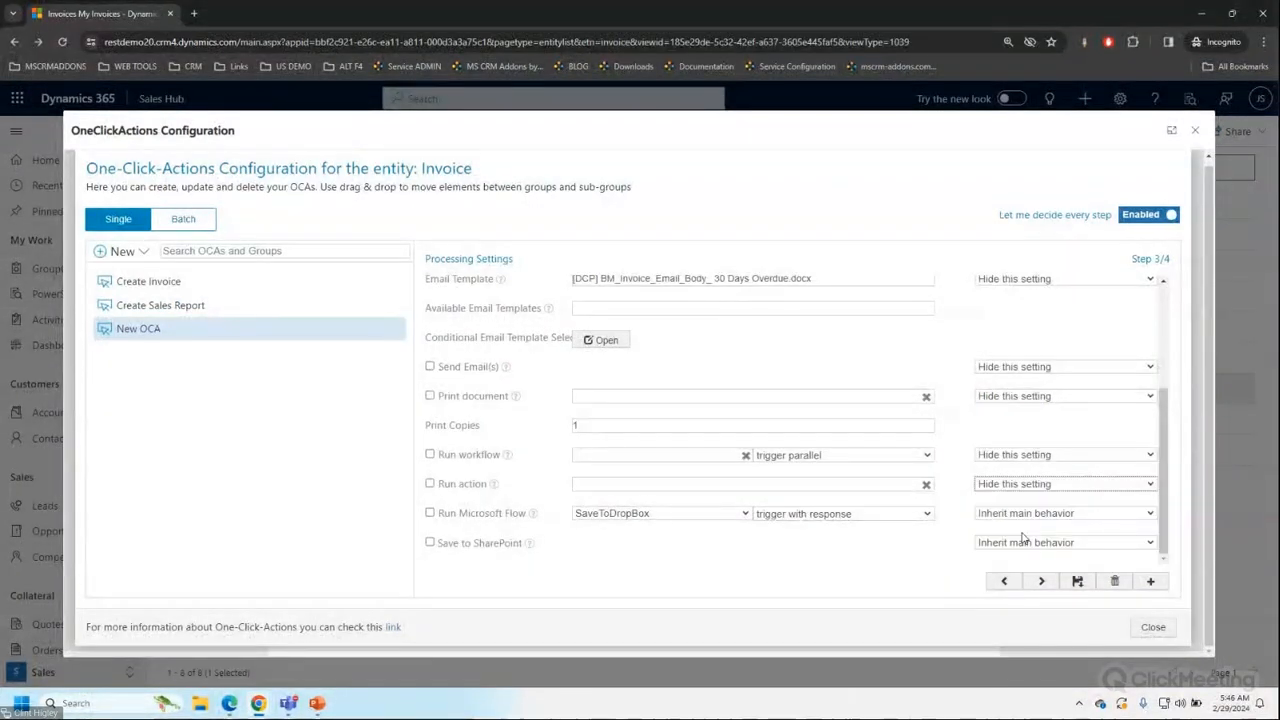
click(1030, 513)
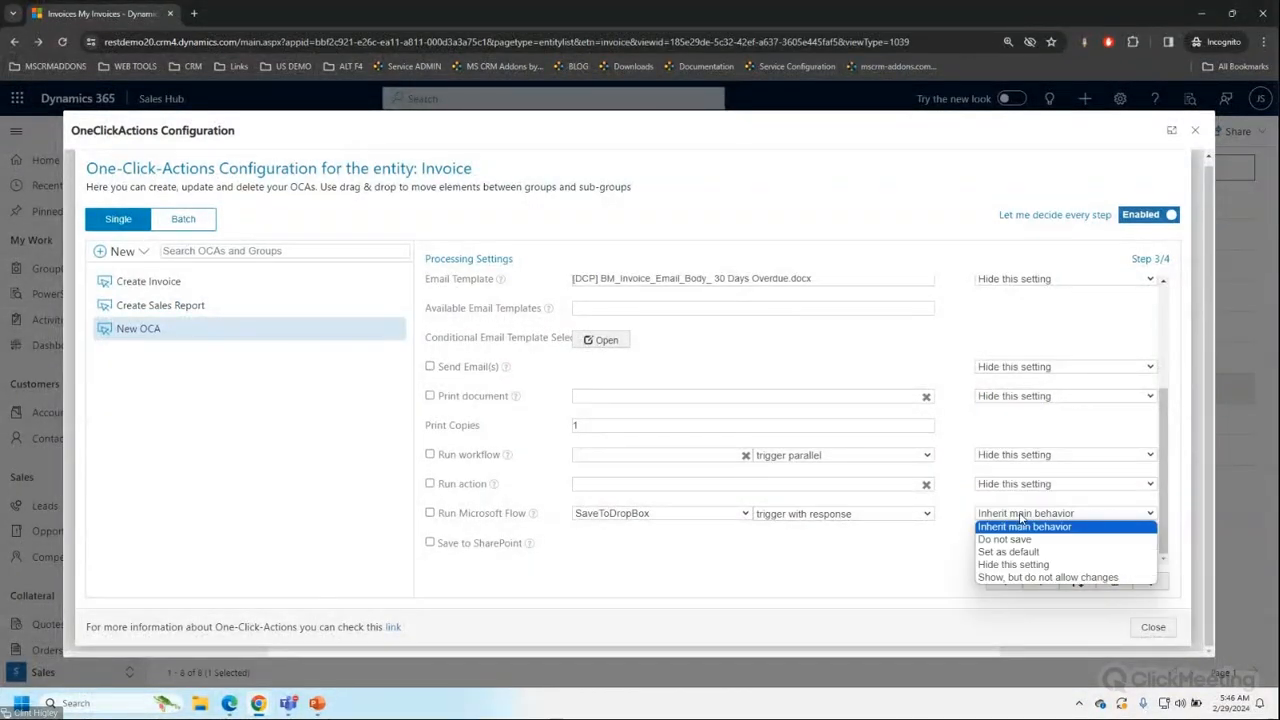
click(1025, 565)
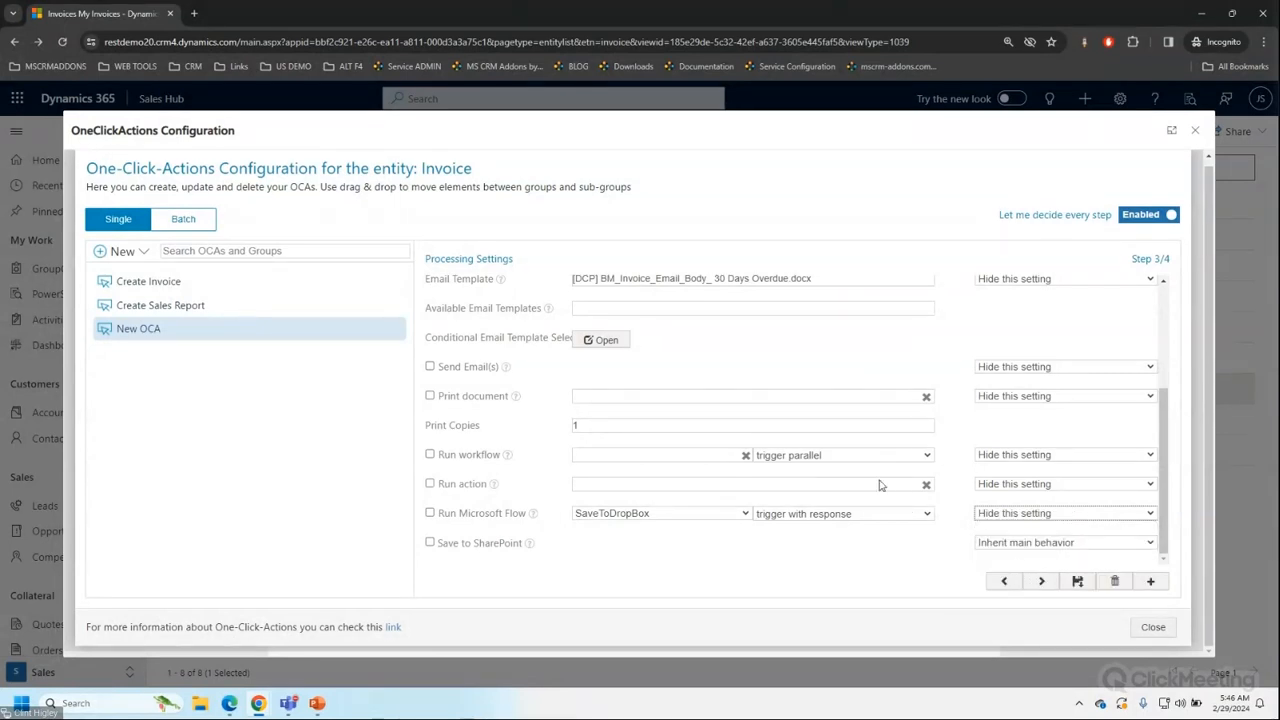
Set the Save to SharePoint behavior to Do not save and check the processing settings.
click(1010, 543)
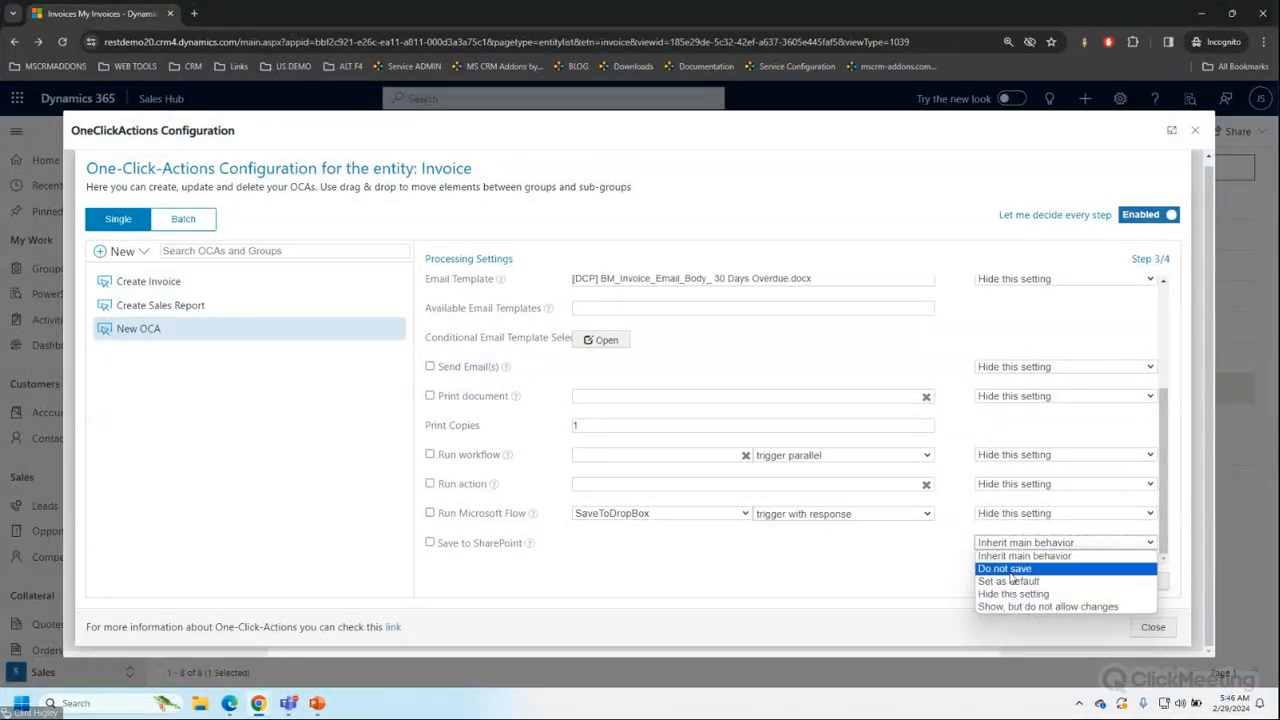
click(1014, 570)
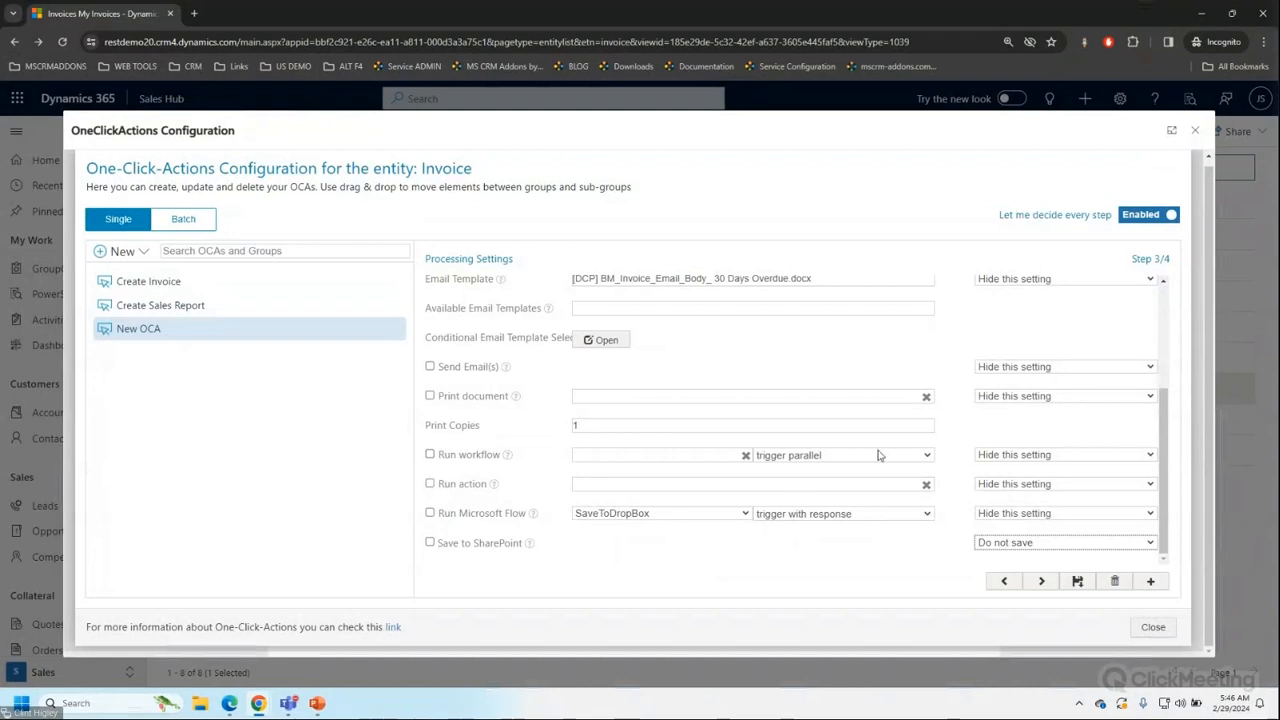
scroll(942, 433, up, 3)
scroll(942, 433, up, 1)
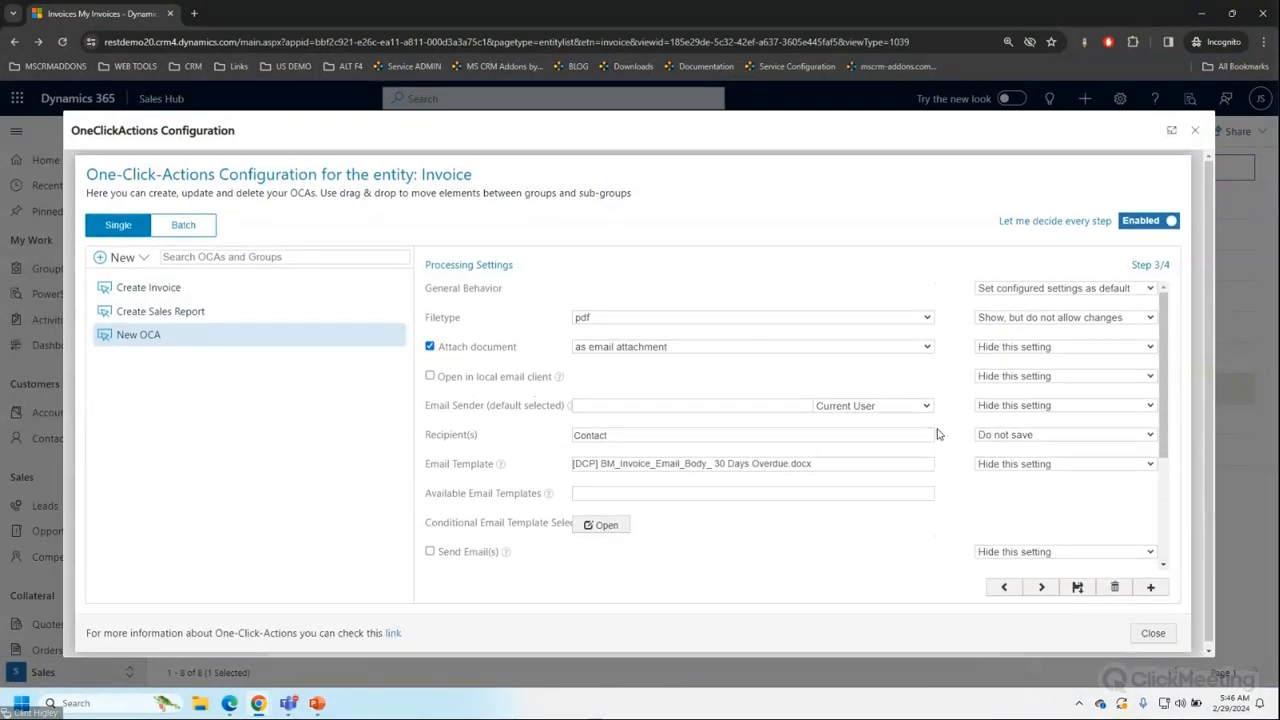
Disable editing of the generated document in the review settings, then save the One-Click-Action and close its configuration.
click(1040, 584)
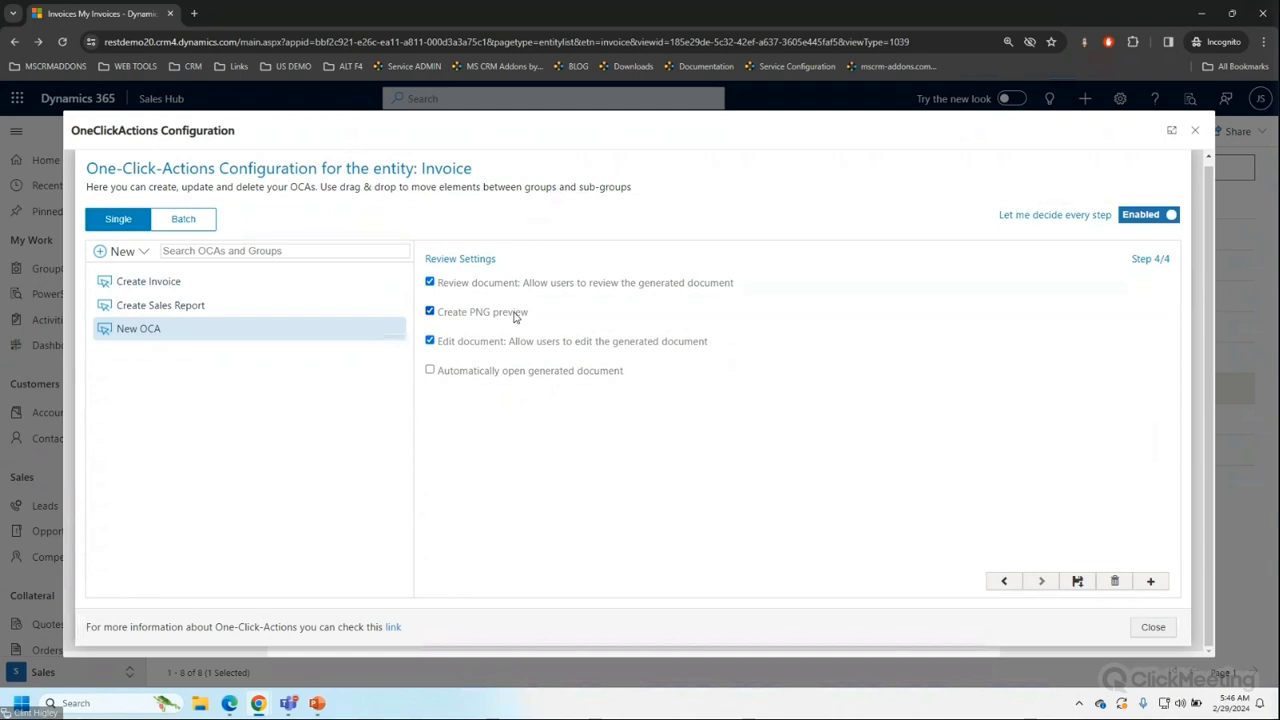
click(430, 341)
click(1078, 582)
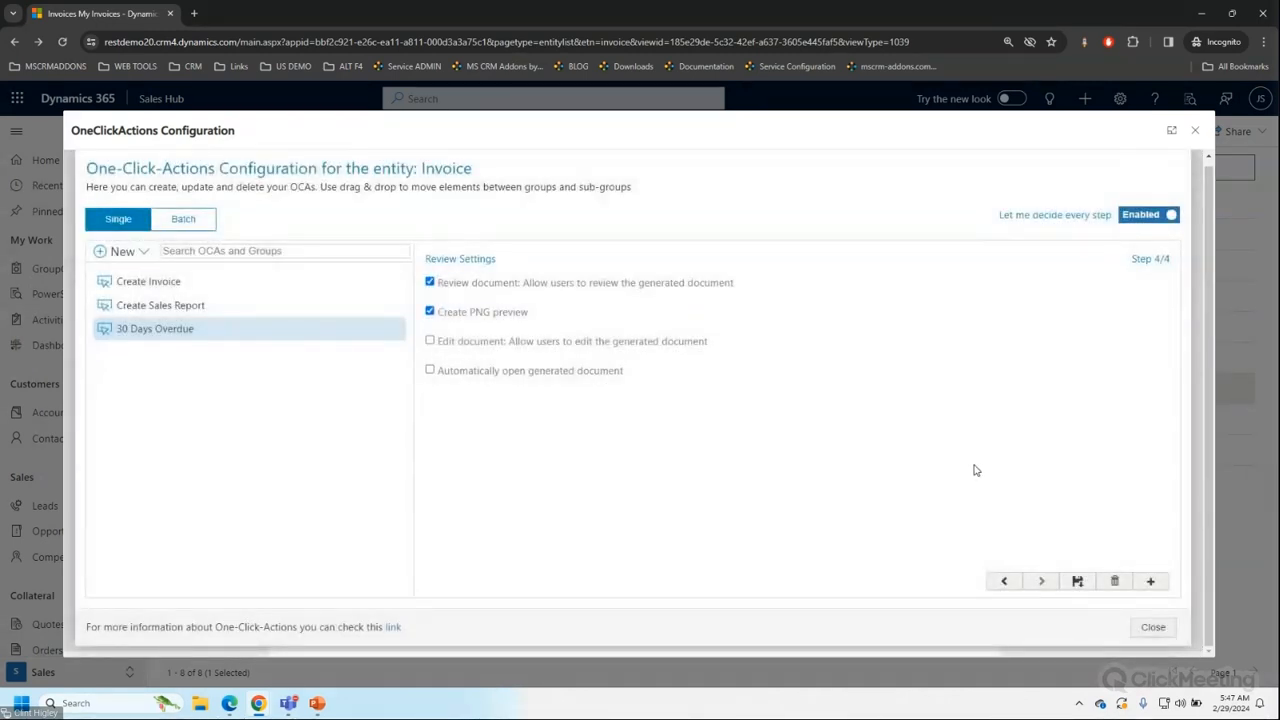
click(1152, 628)
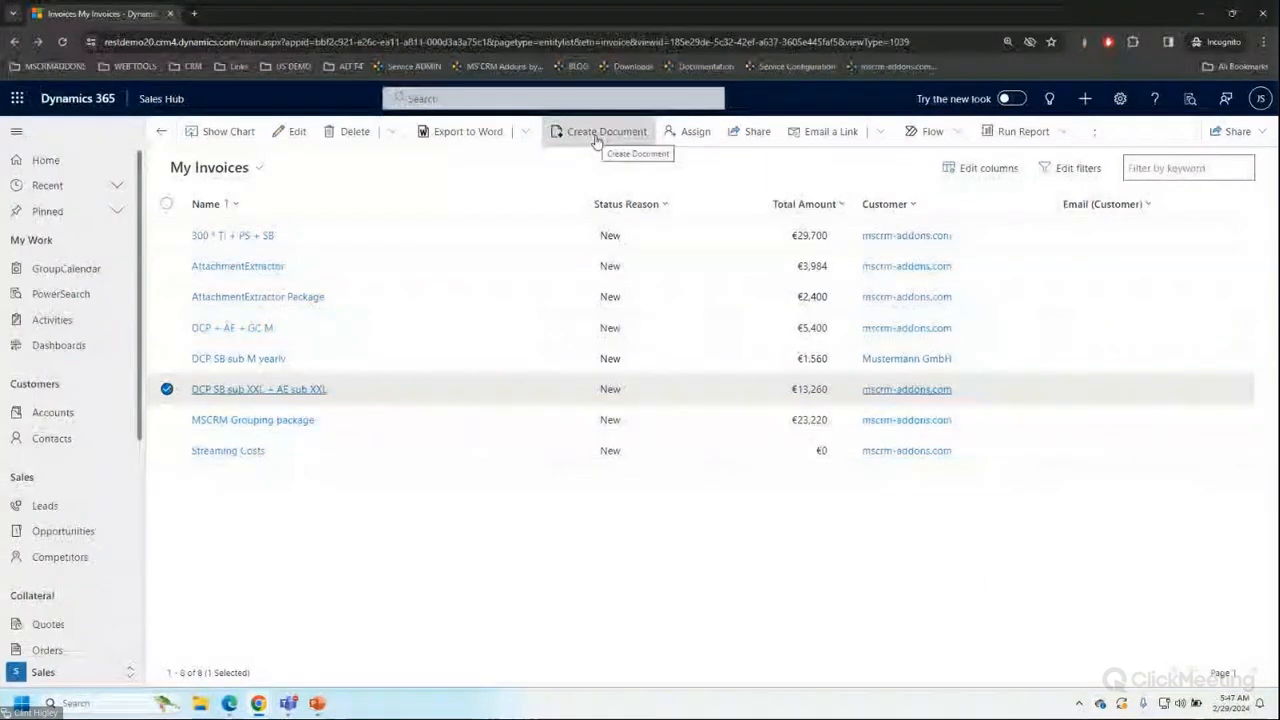
Start the 30 Days Overdue action on the selected invoice and choose mscrm-addons.com (customerid) as the recipient.
click(594, 140)
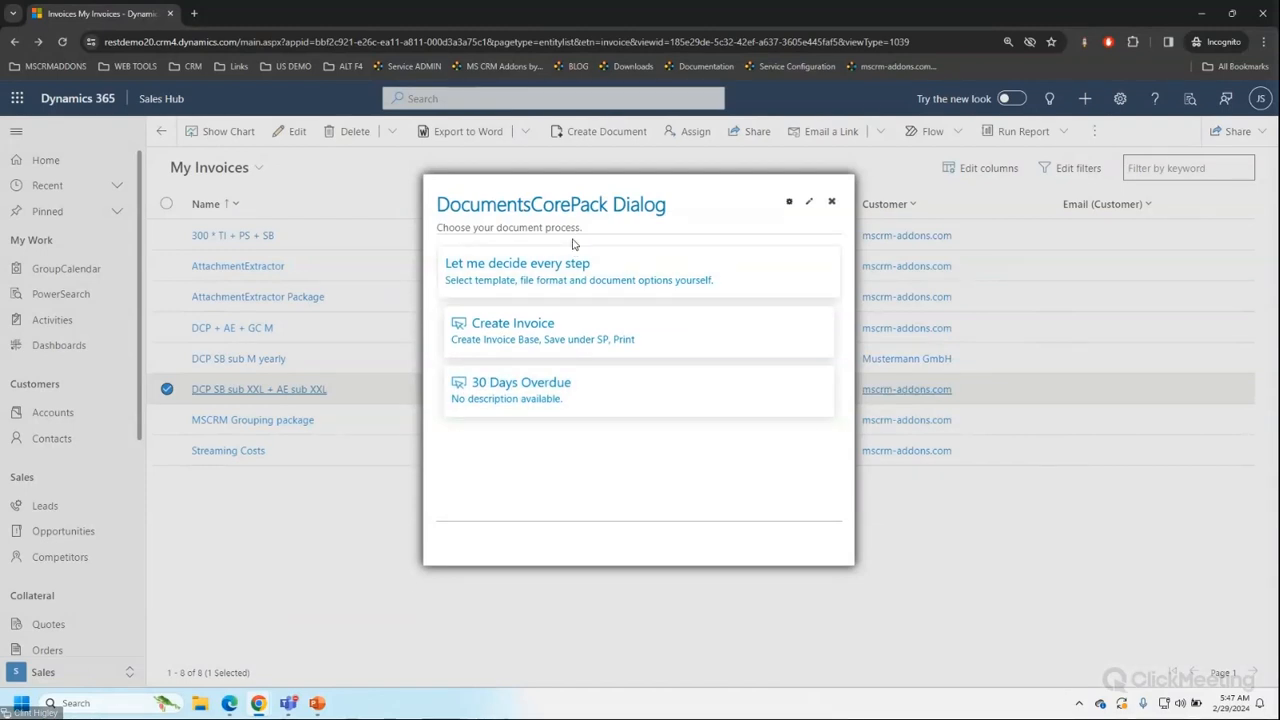
click(540, 265)
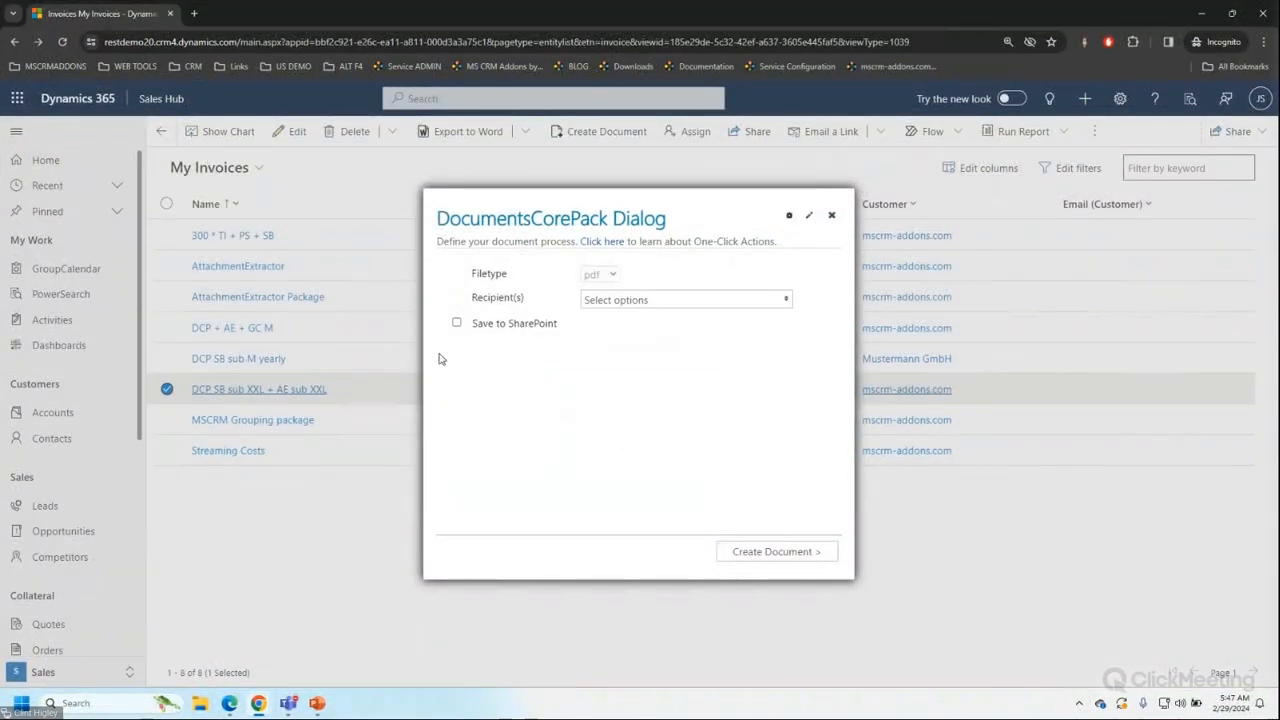
click(634, 300)
click(599, 342)
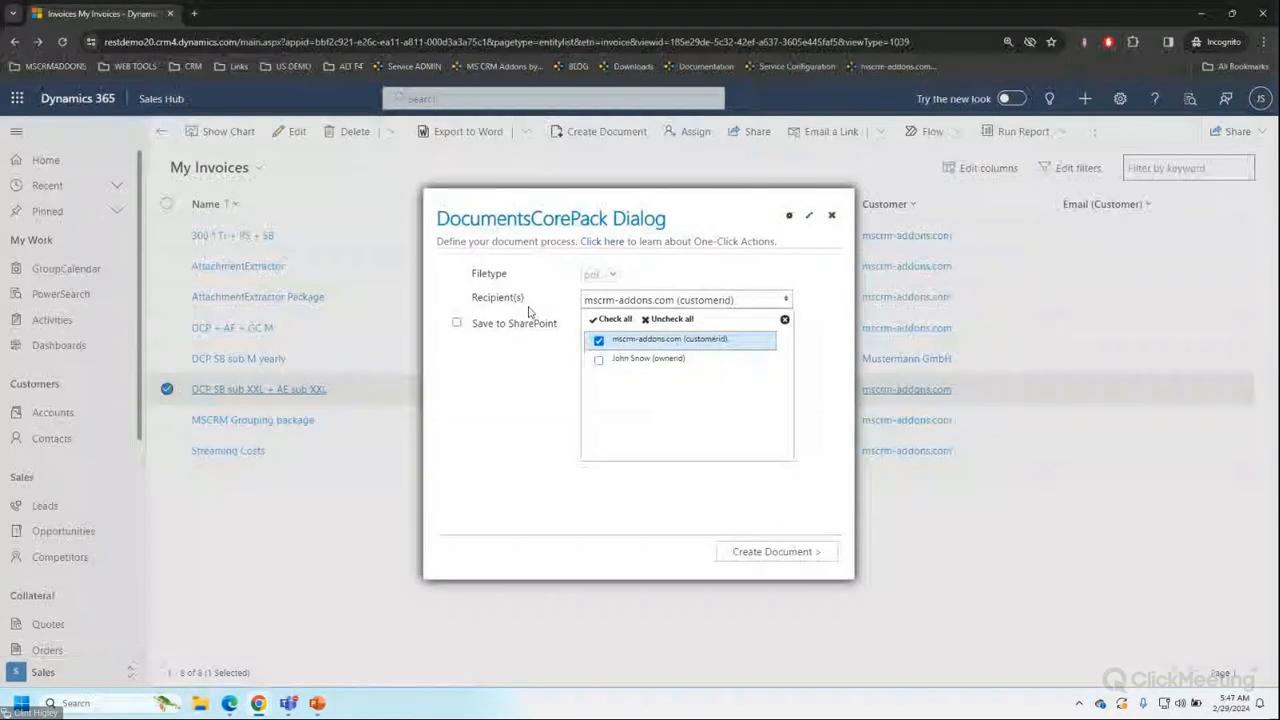
click(612, 301)
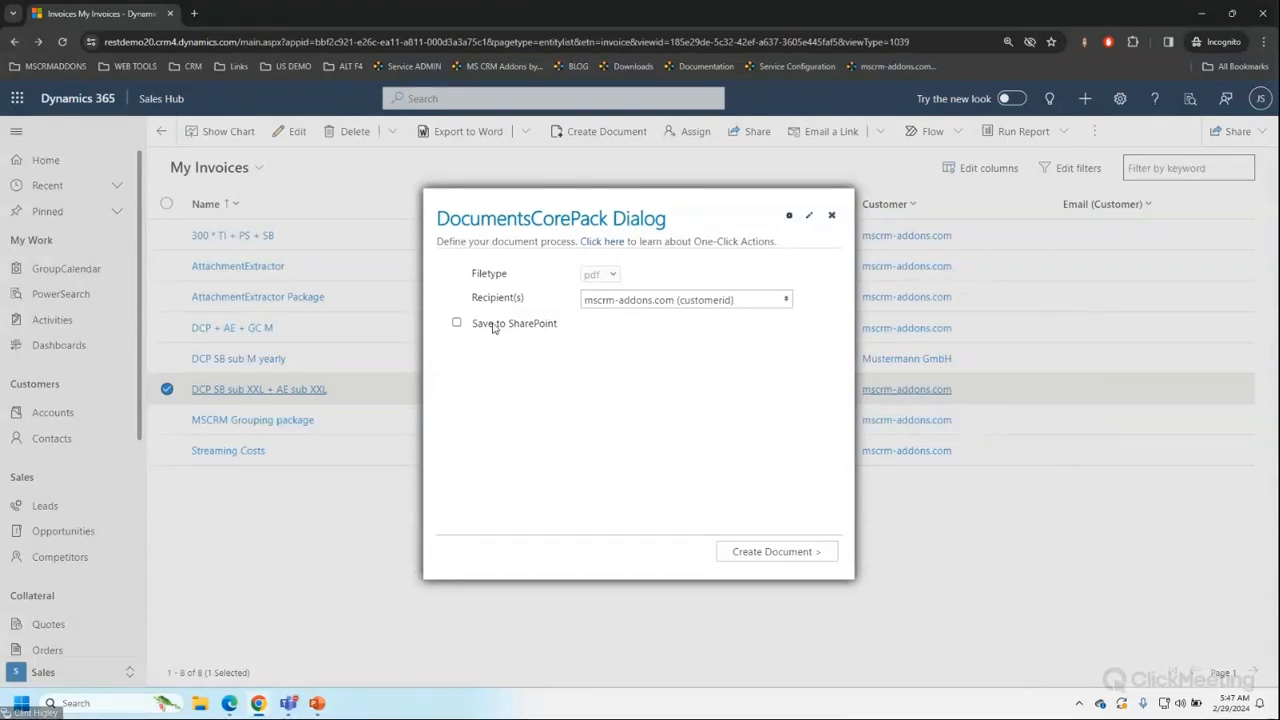
Try the Save to SharePoint option, turn it off again and create the document.
click(457, 323)
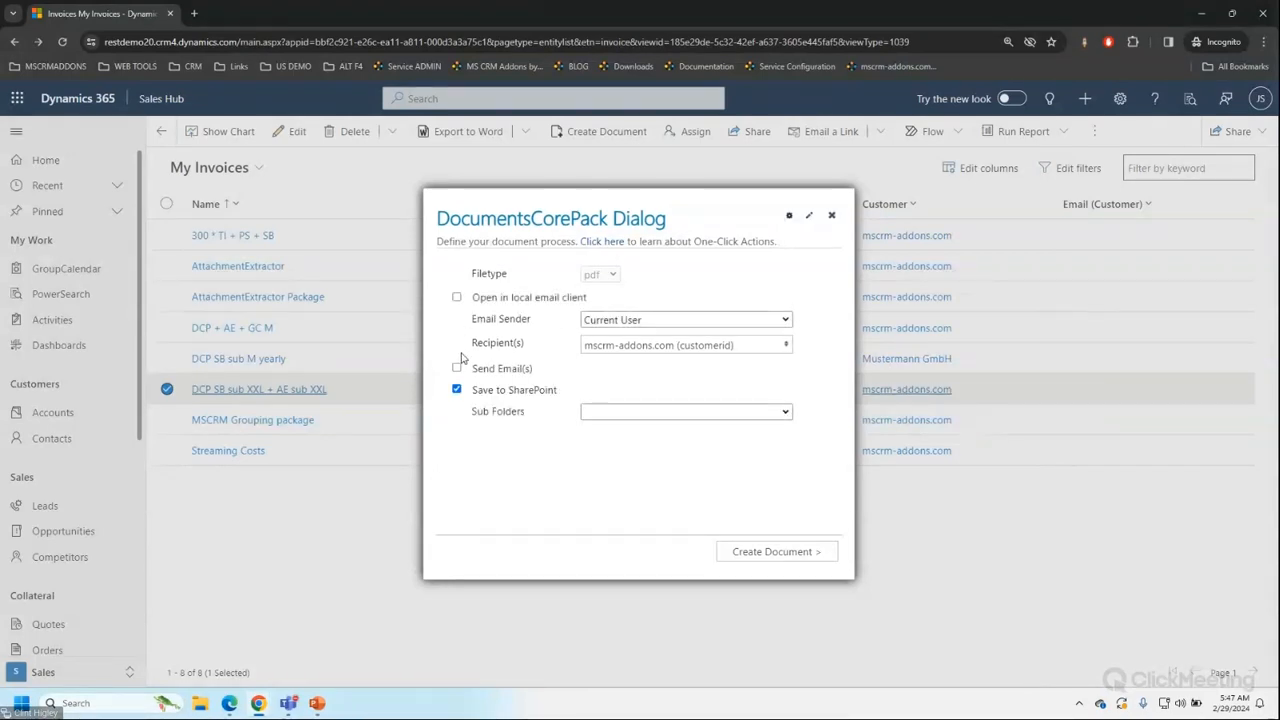
click(457, 389)
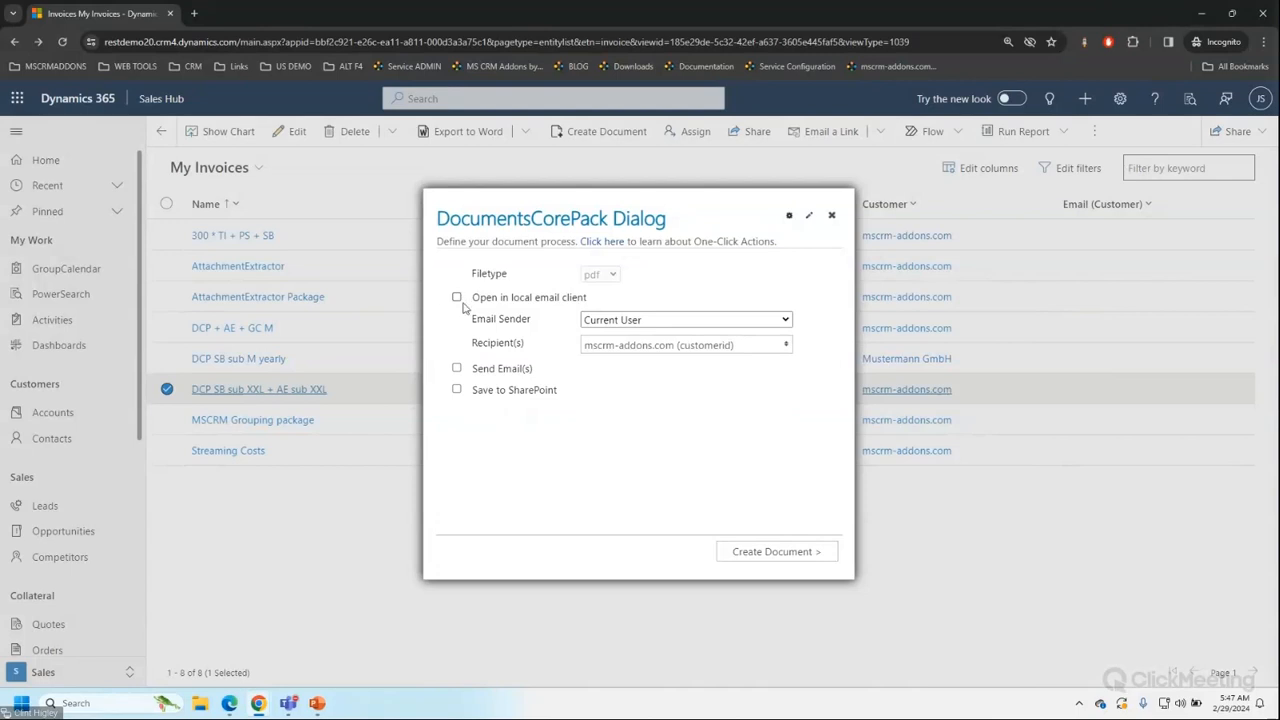
click(798, 552)
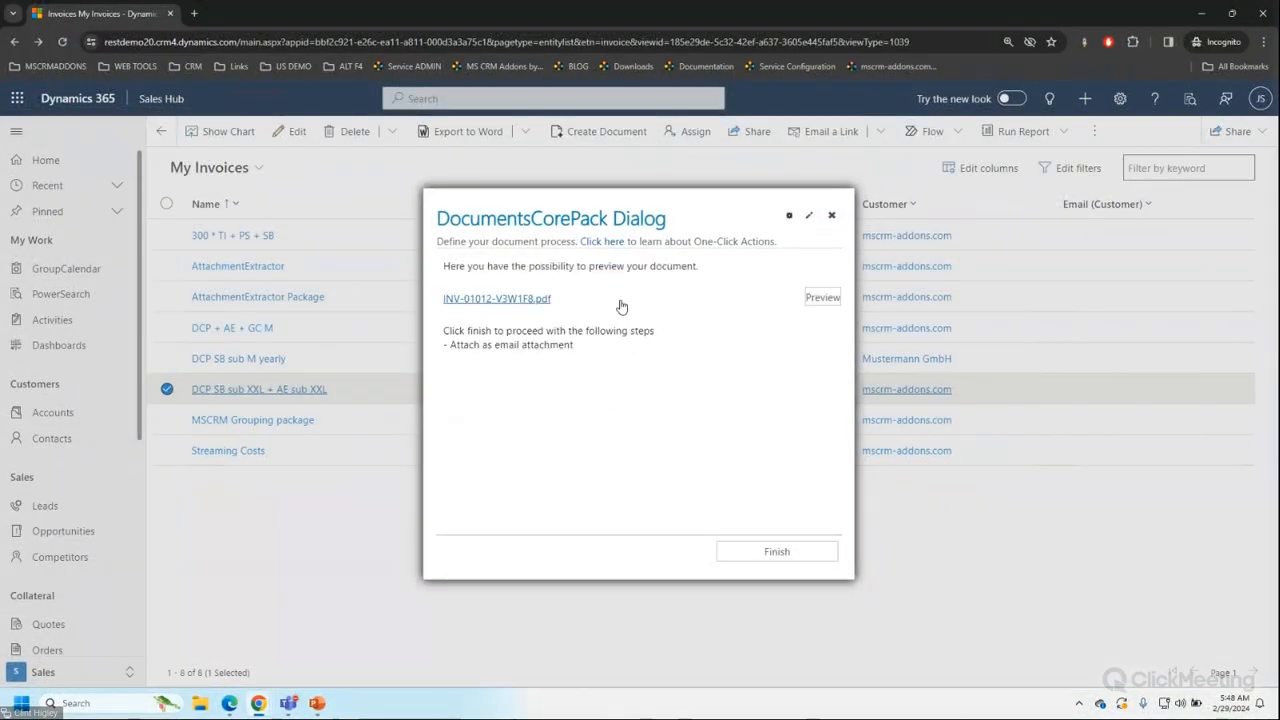
Preview the generated invoice PDF from header to payment terms and close the preview.
click(820, 298)
scroll(740, 333, down, 6)
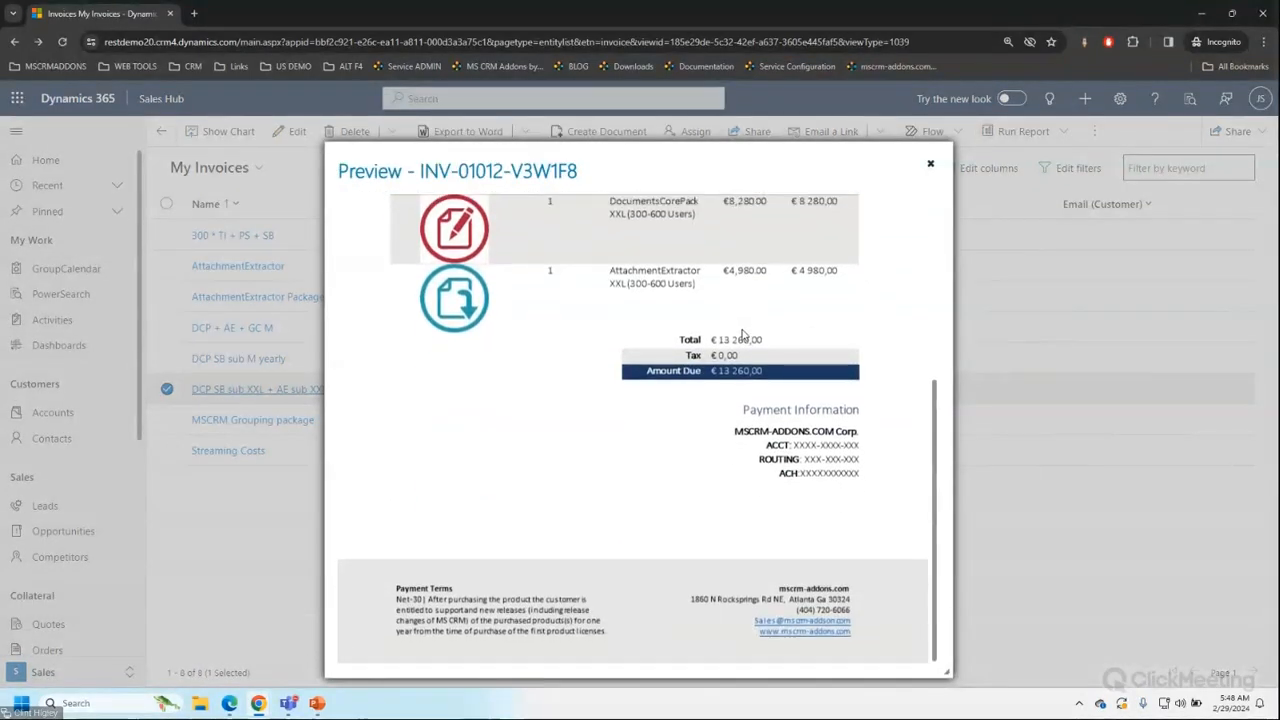
scroll(742, 335, up, 6)
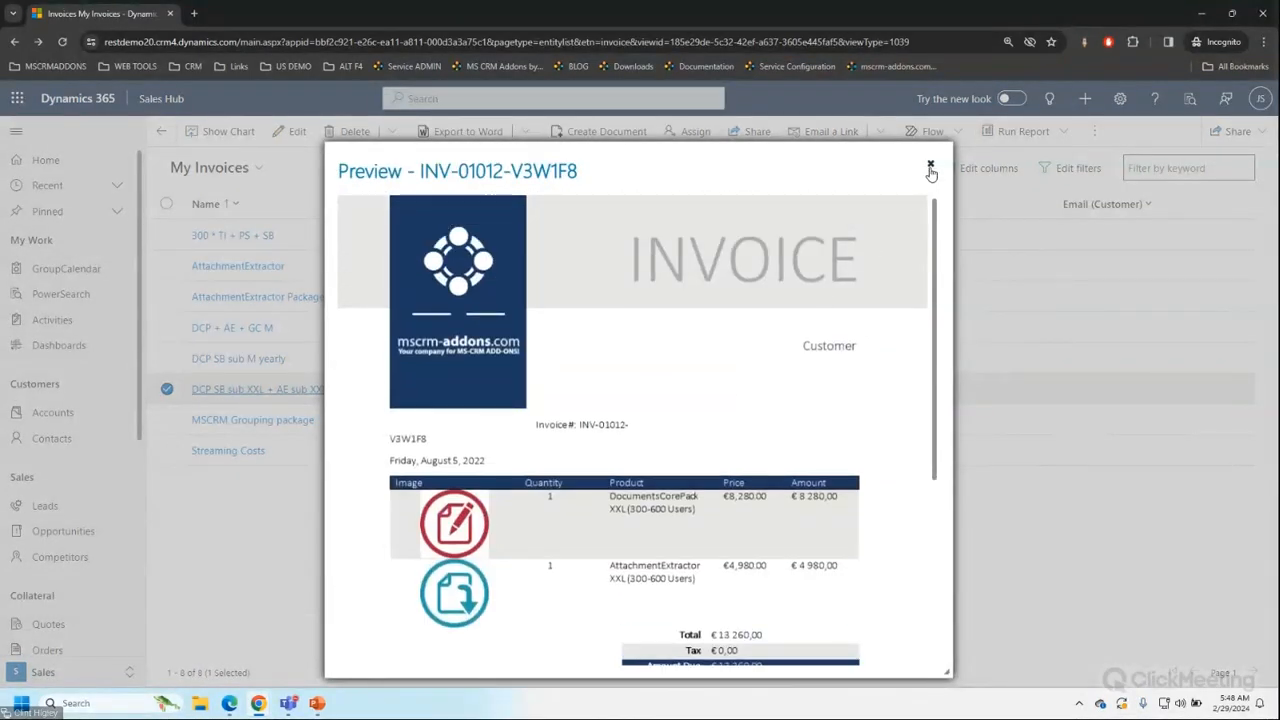
click(930, 167)
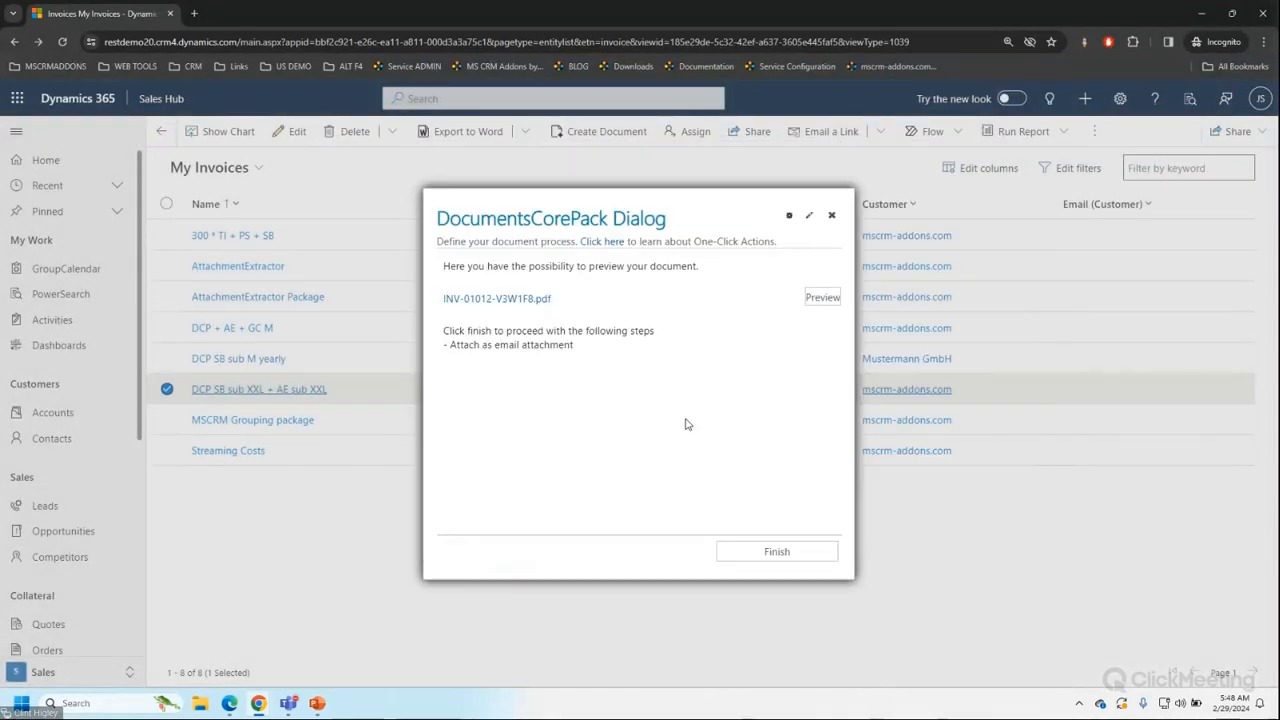
Finish the document process to produce the email draft and review its recipient, attachment and overdue reminder text.
click(777, 552)
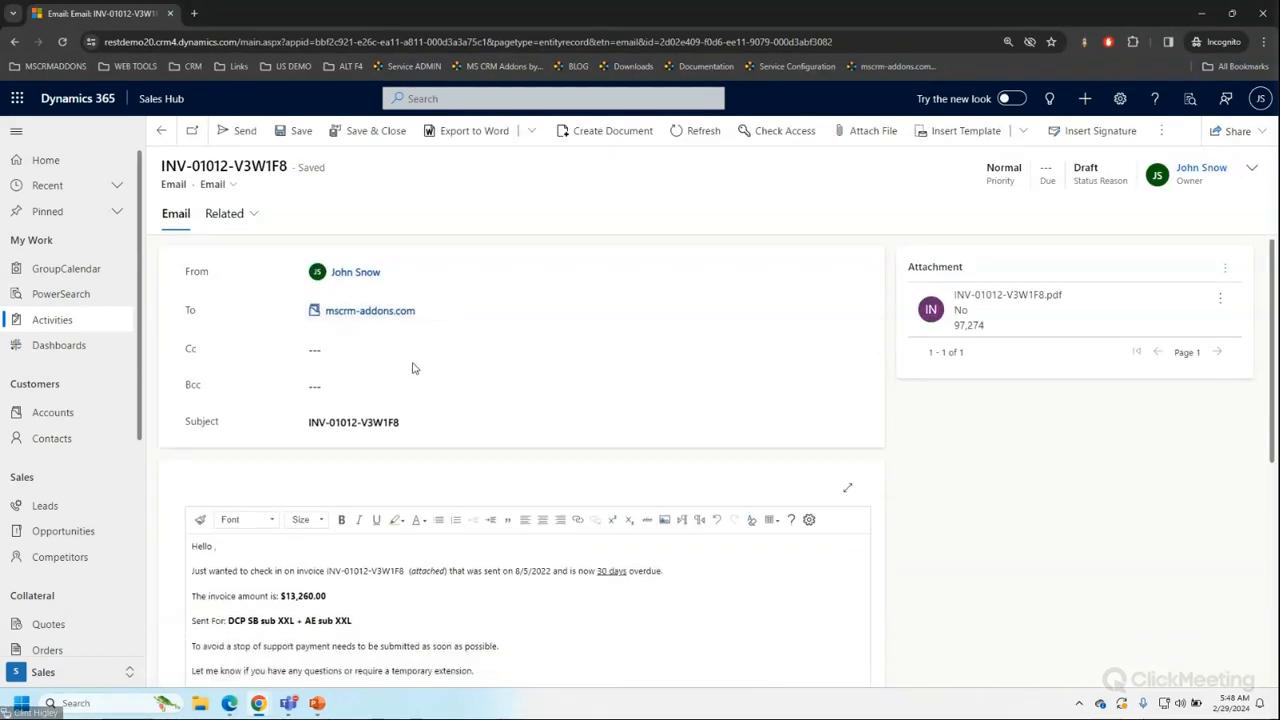
scroll(520, 420, down, 1)
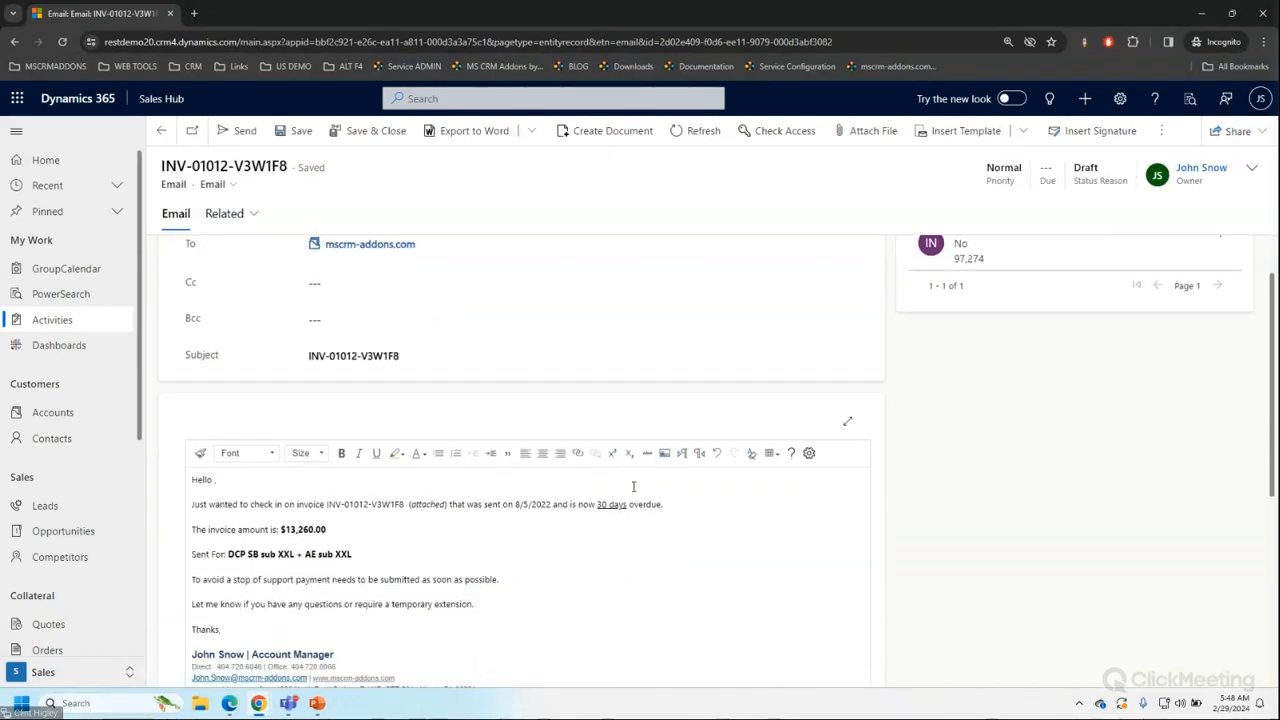
scroll(680, 493, down, 2)
scroll(719, 501, up, 2)
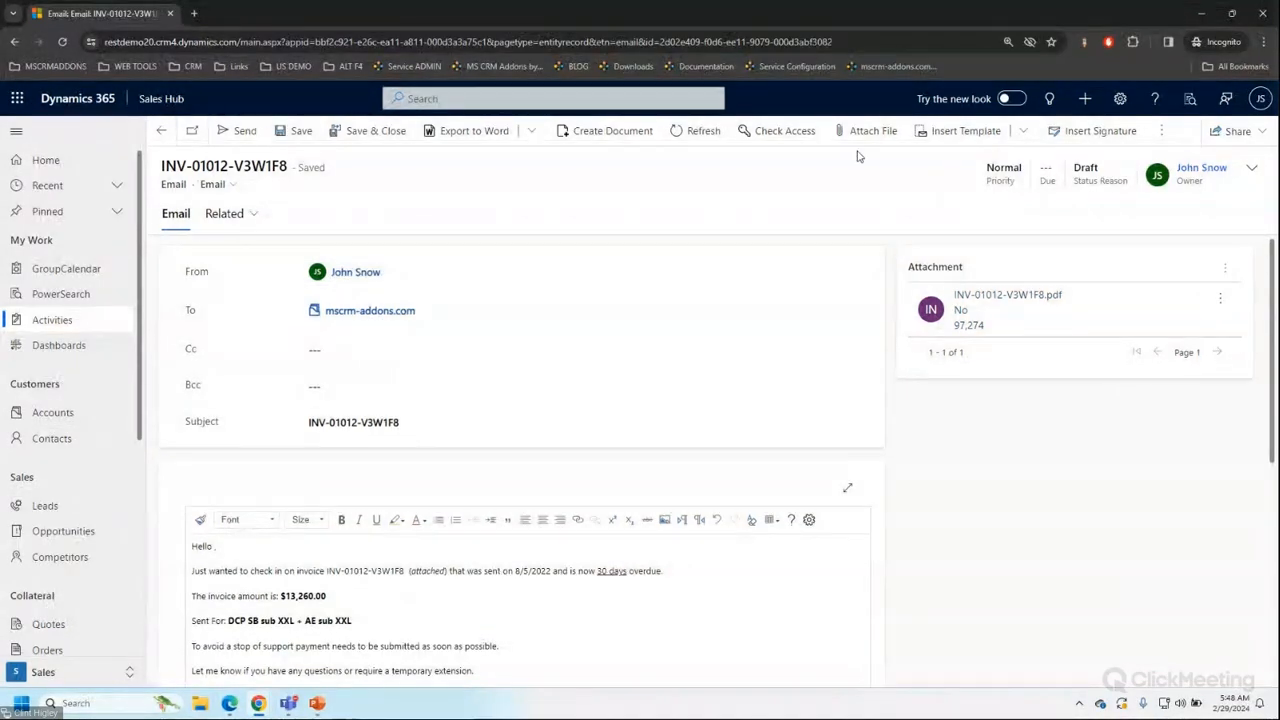
Delete the generated email draft and confirm the deletion.
click(1162, 131)
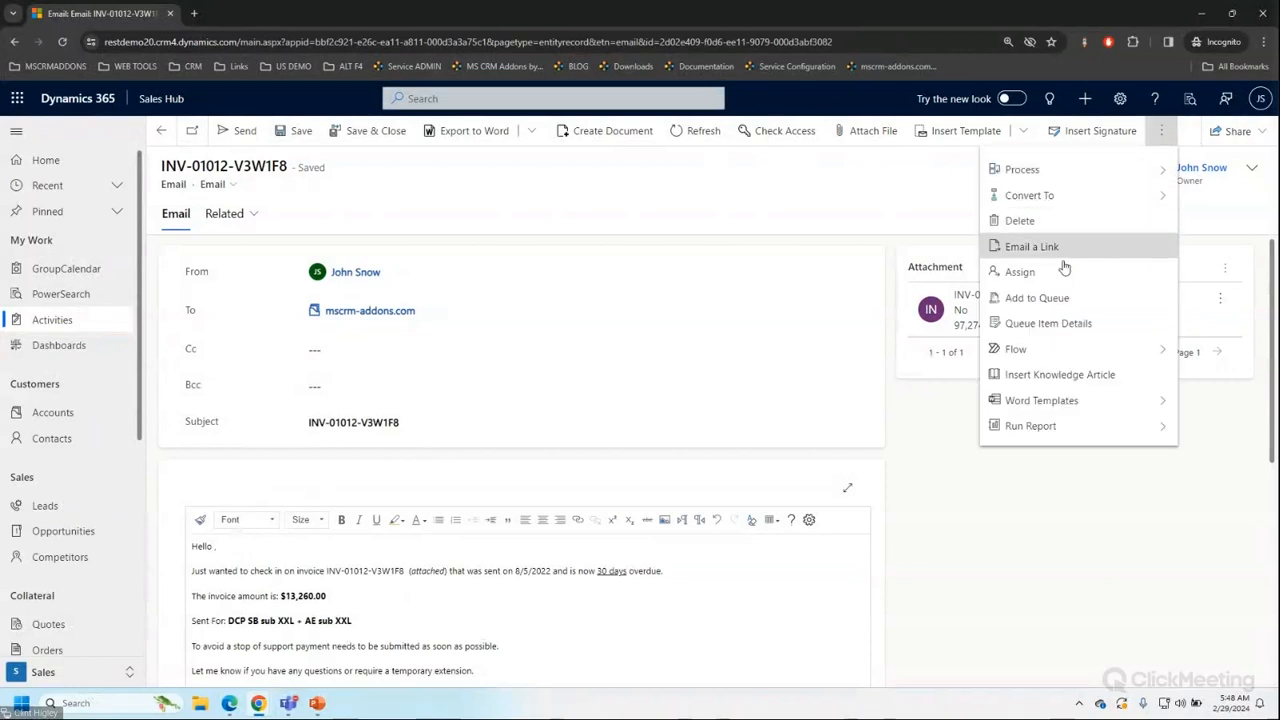
click(1043, 224)
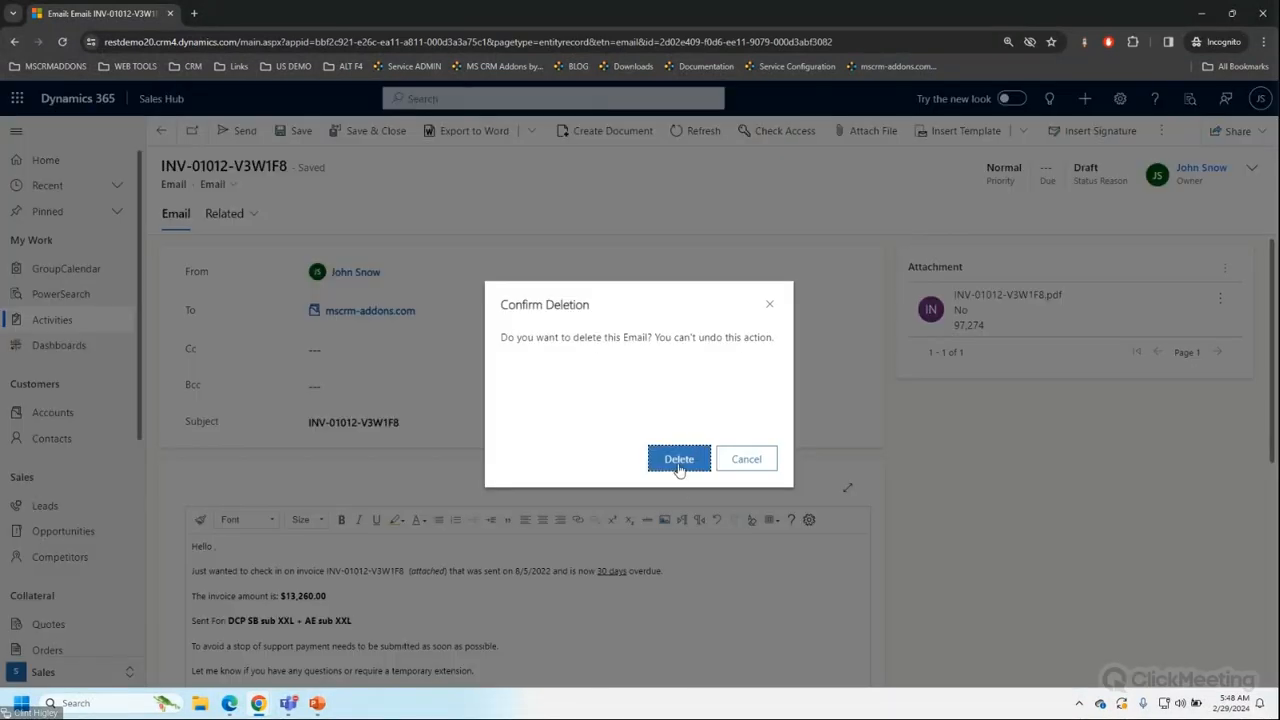
click(678, 464)
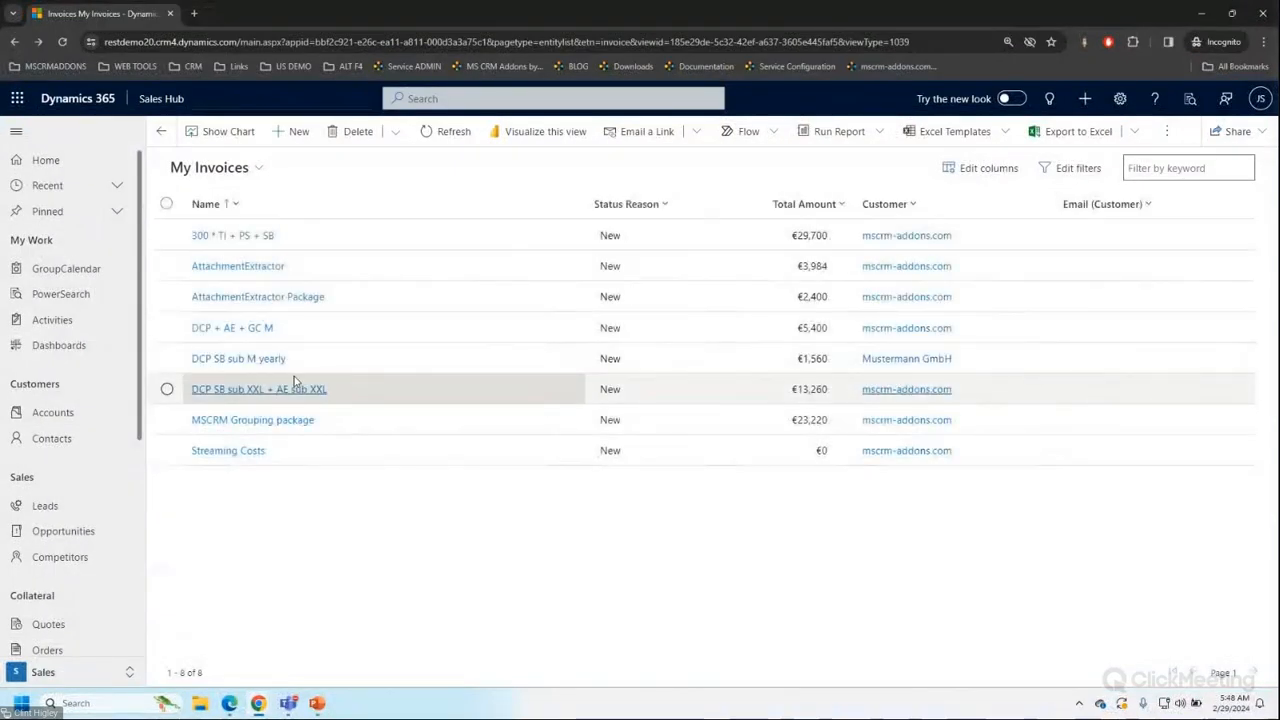
Reopen the One-Click-Actions configuration from the DCP SB sub XXL + AE sub XXL invoice and select the 30 Days Overdue action.
click(166, 389)
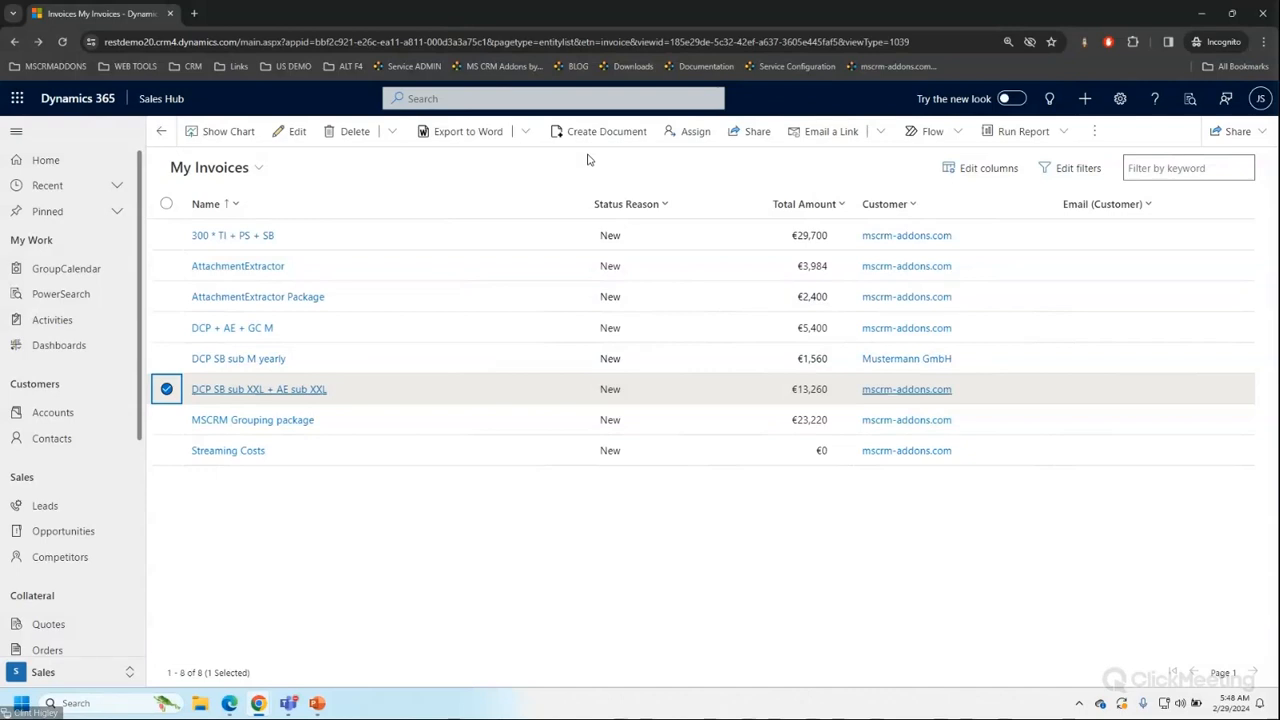
click(598, 136)
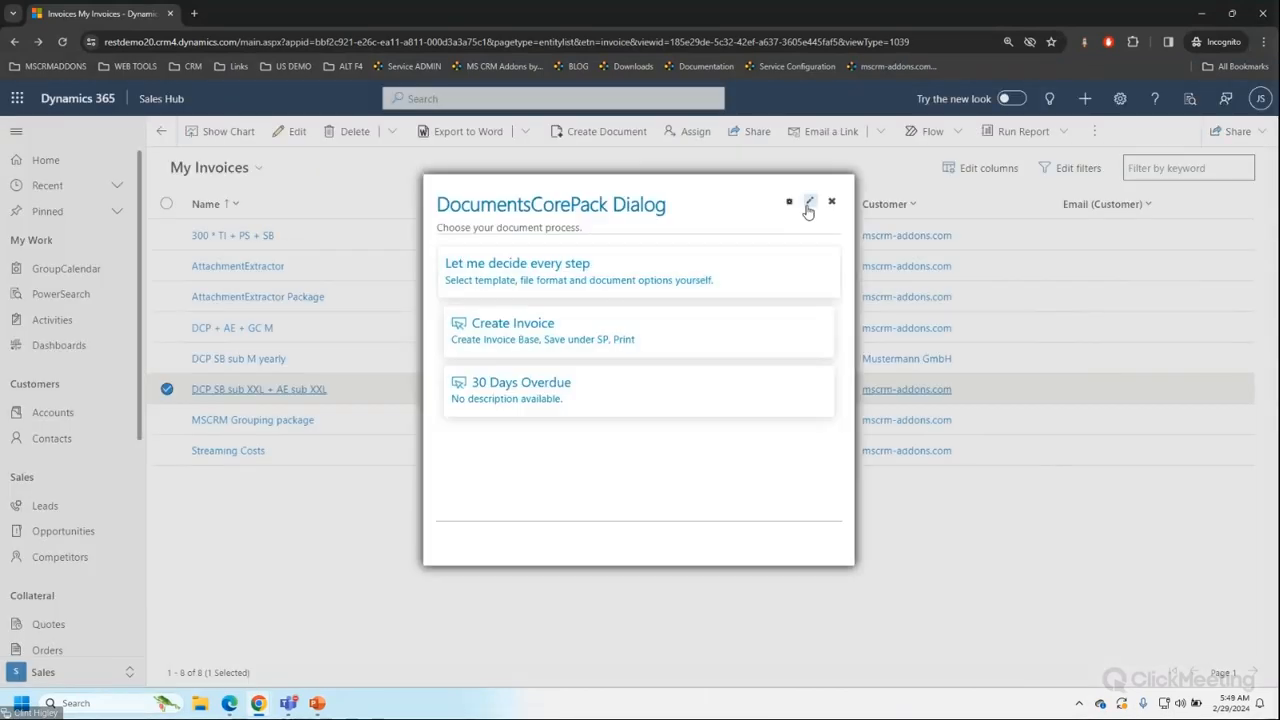
click(788, 203)
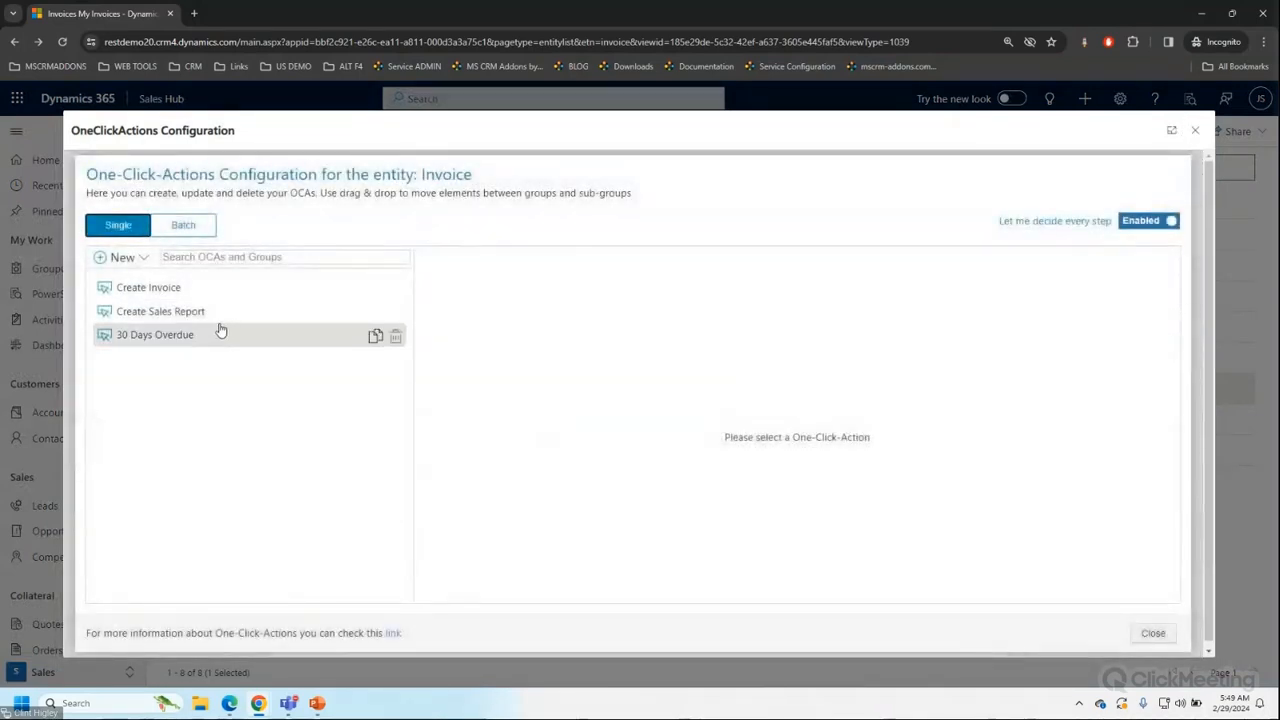
click(208, 318)
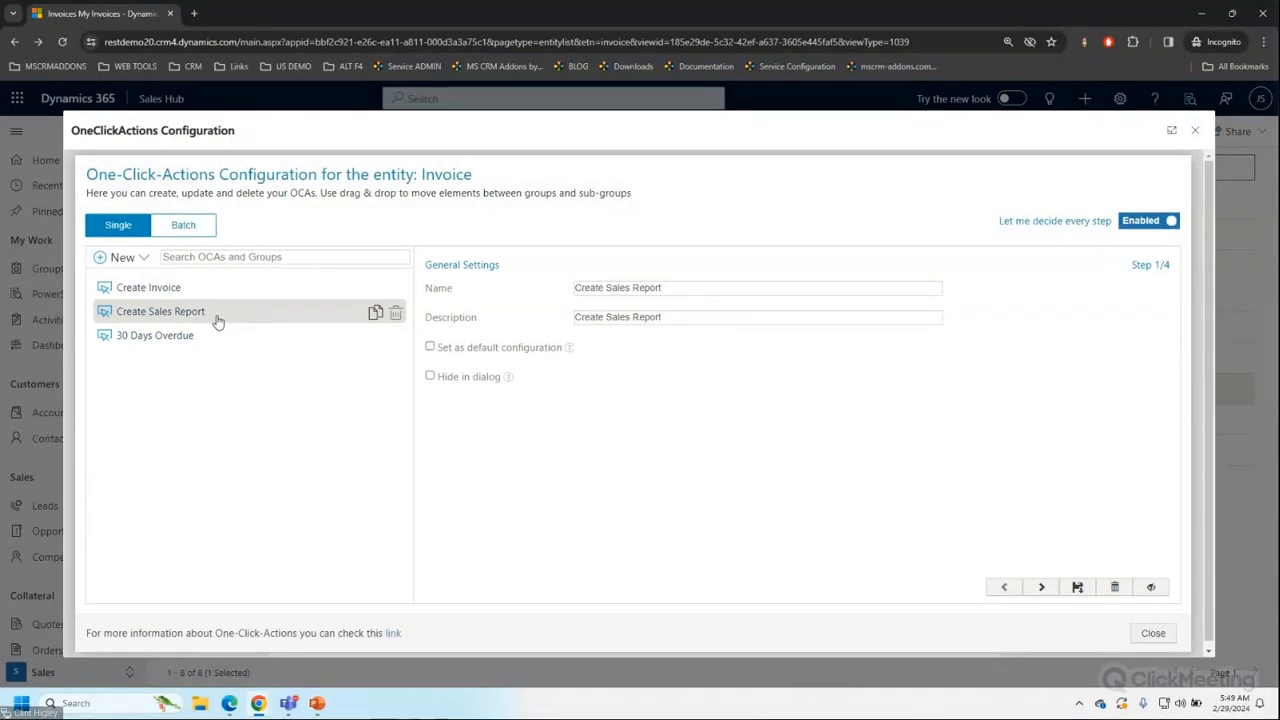
click(252, 338)
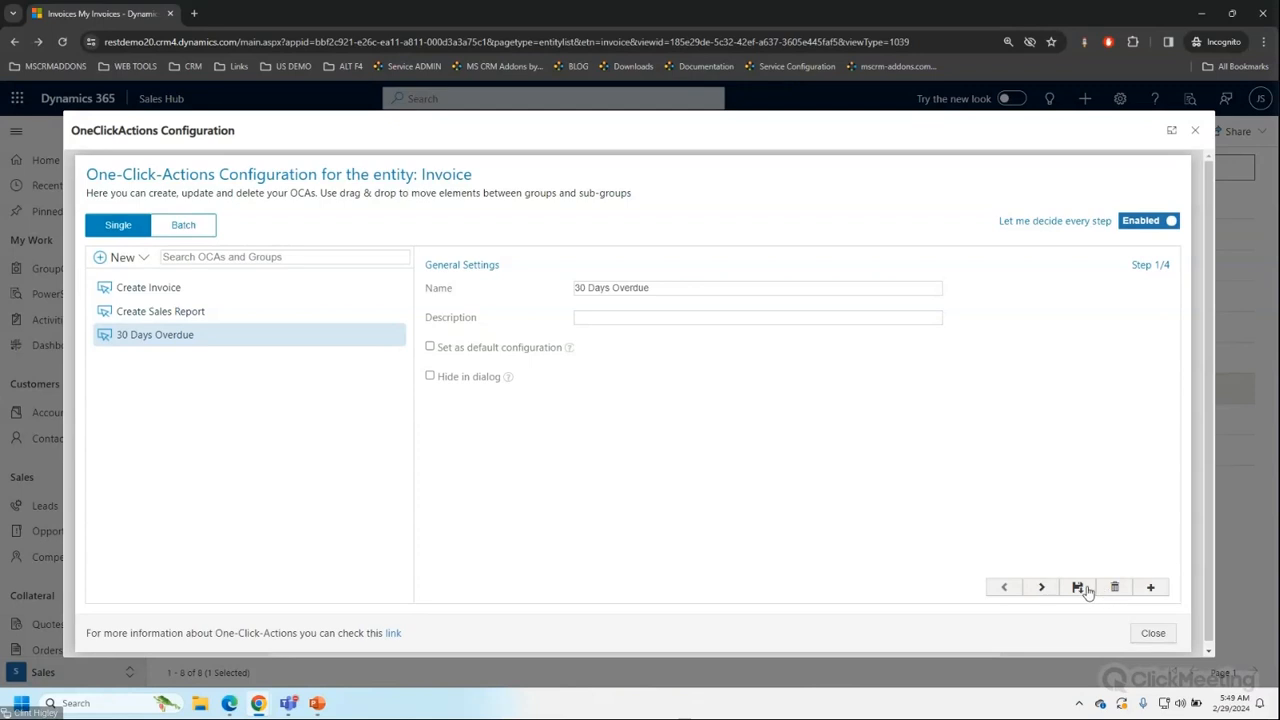
Open the display rules of the 30 Days Overdue action.
click(1043, 587)
click(1005, 590)
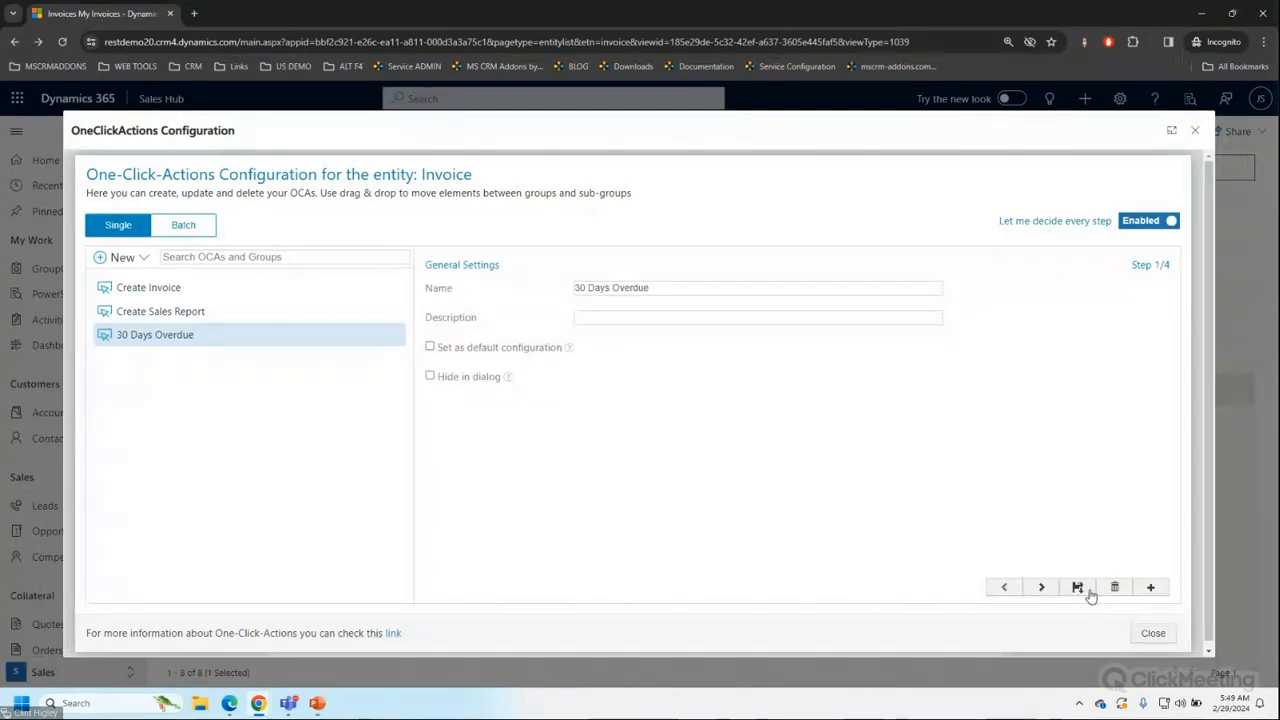
click(1151, 589)
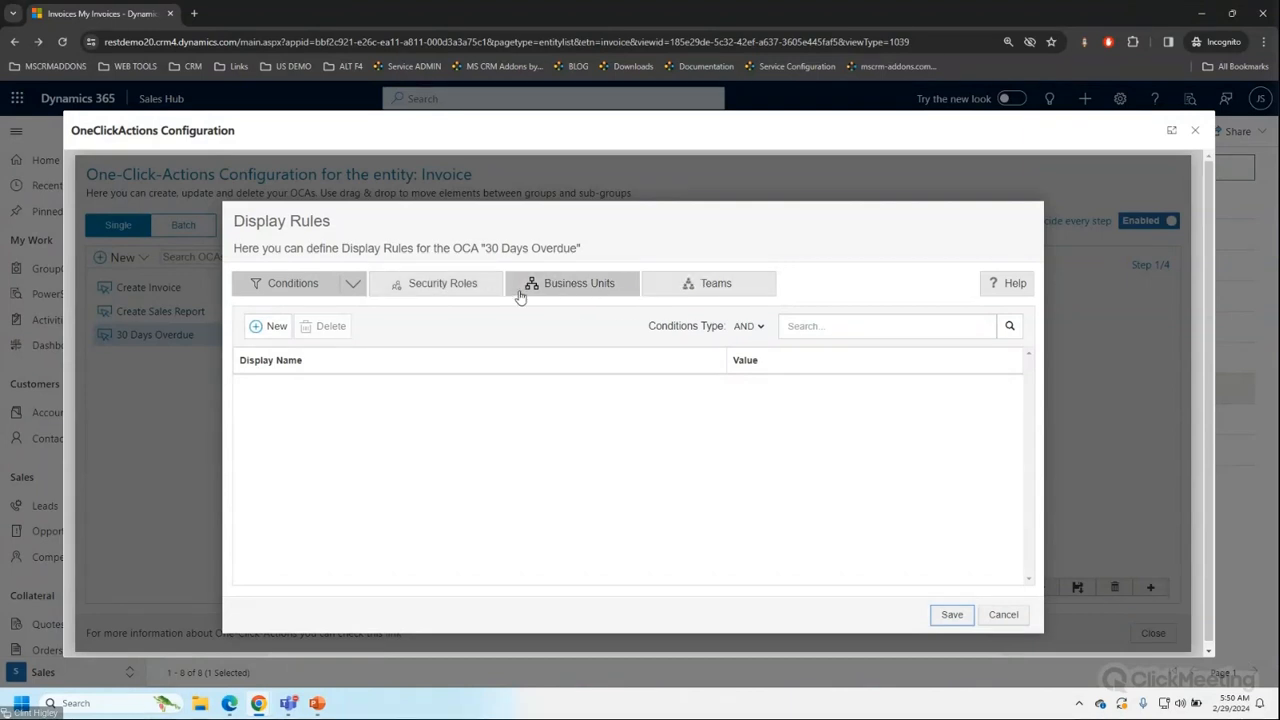
Add the Sales Manager role of business unit restdemo20 as a security role rule for the 30 Days Overdue action.
click(421, 288)
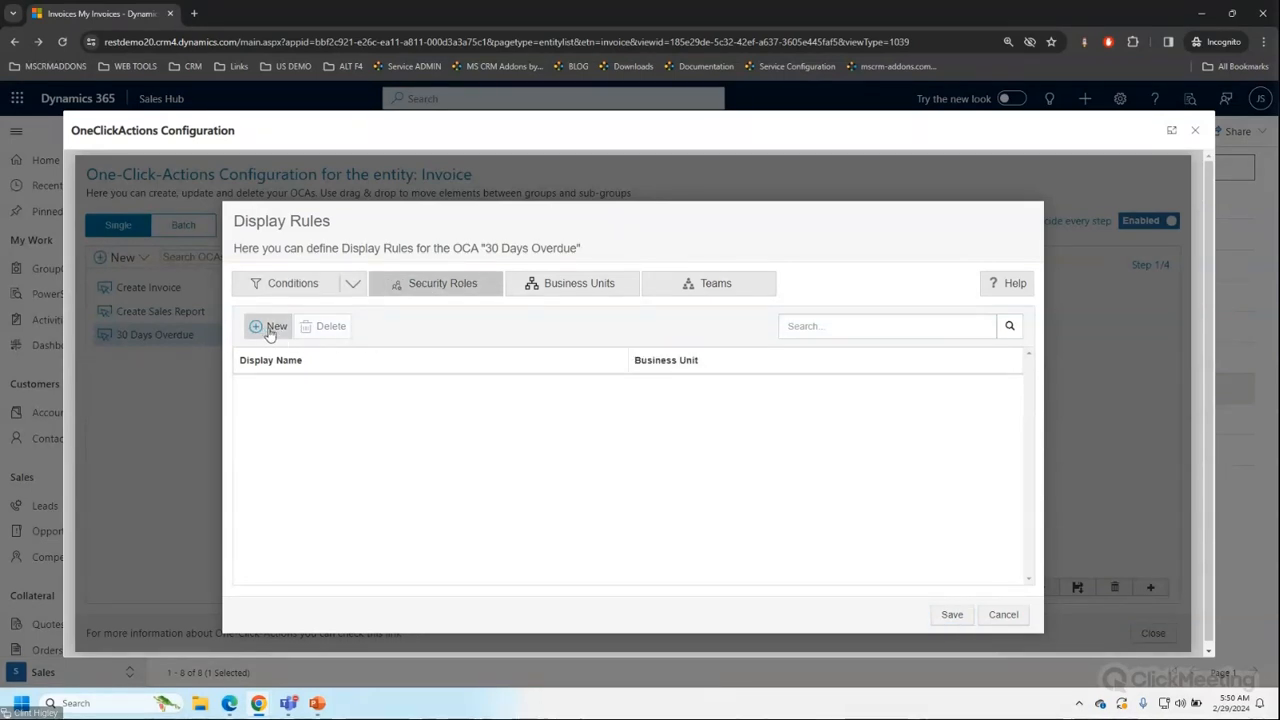
click(273, 331)
click(428, 383)
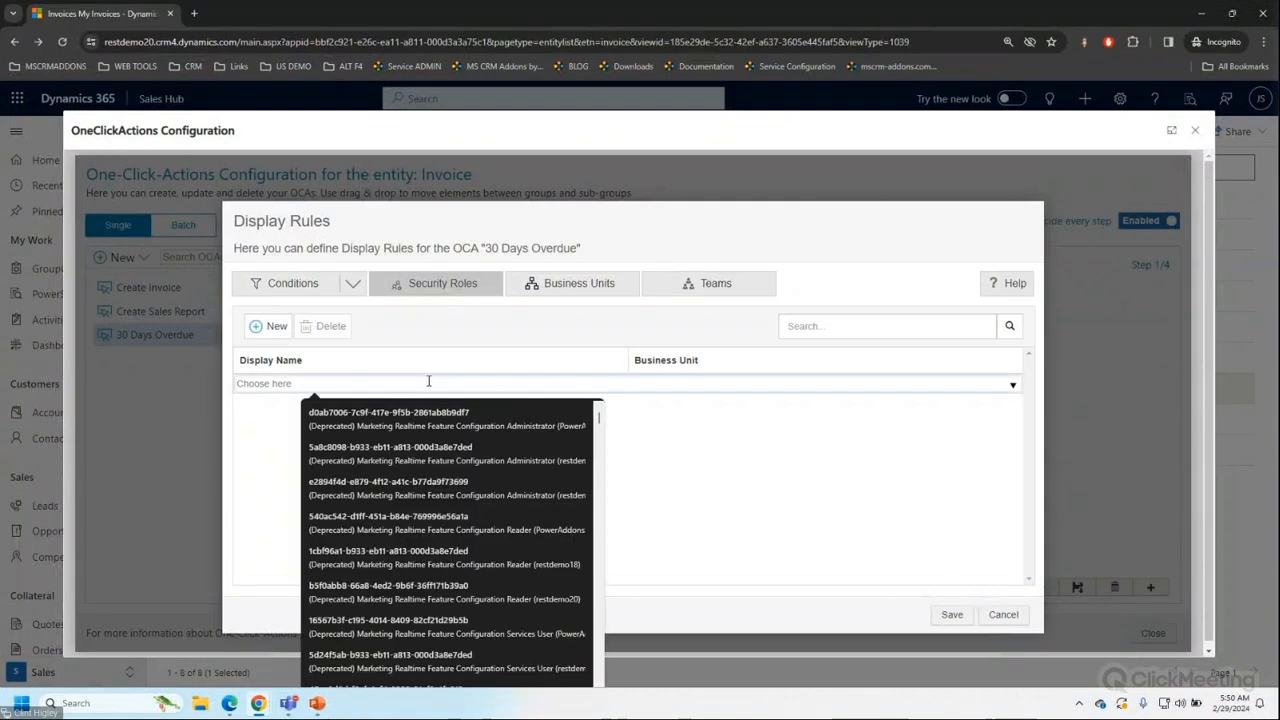
text(sale)
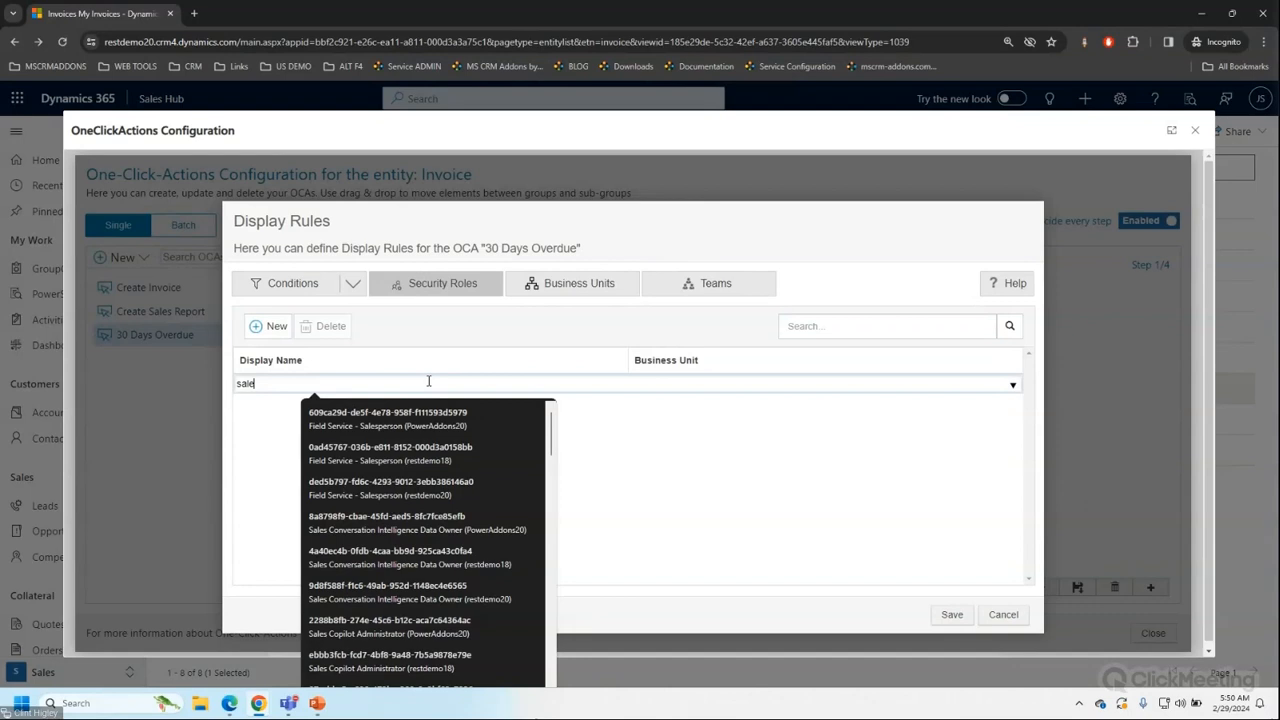
text( man)
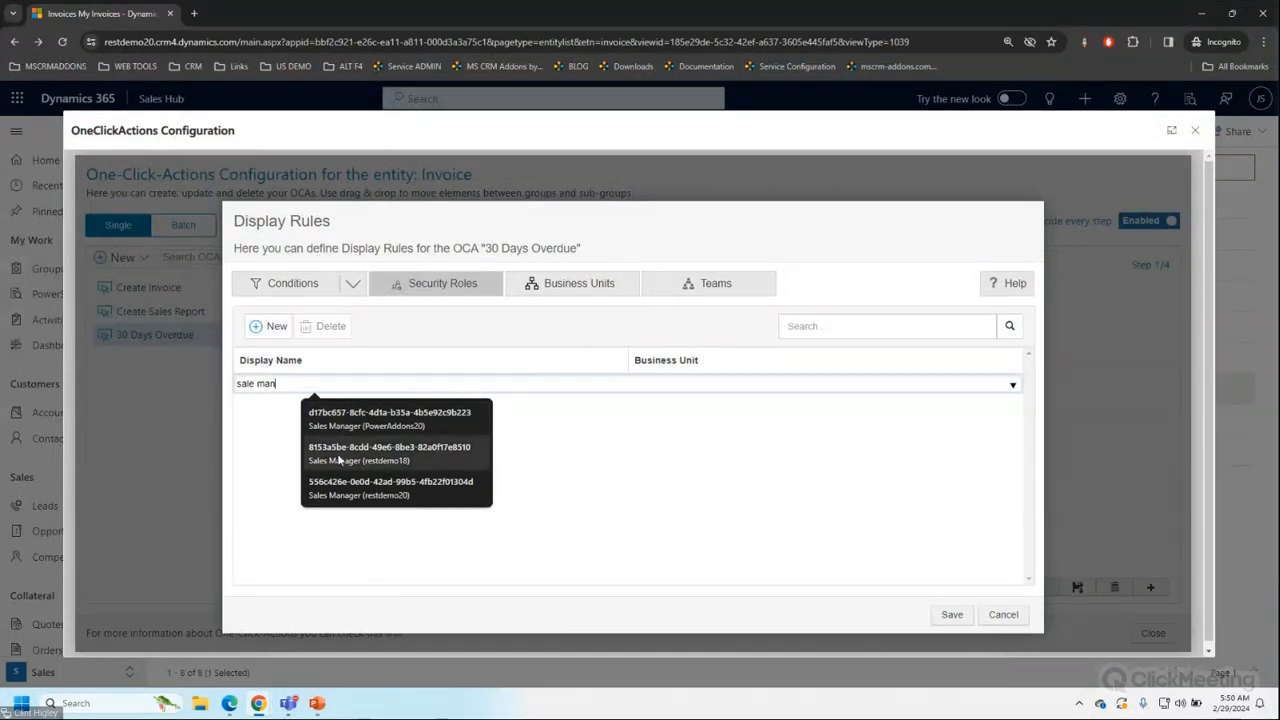
click(341, 497)
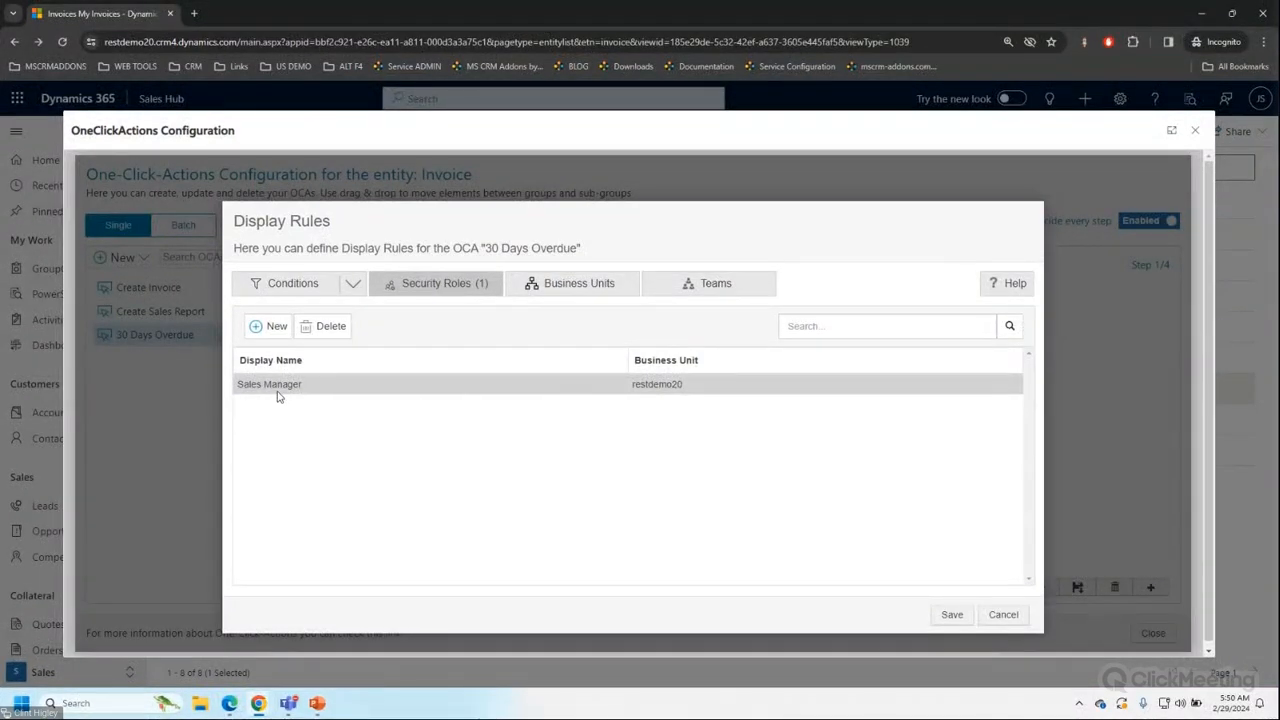
Save the display rules and the 30 Days Overdue action, and close the configuration.
click(952, 616)
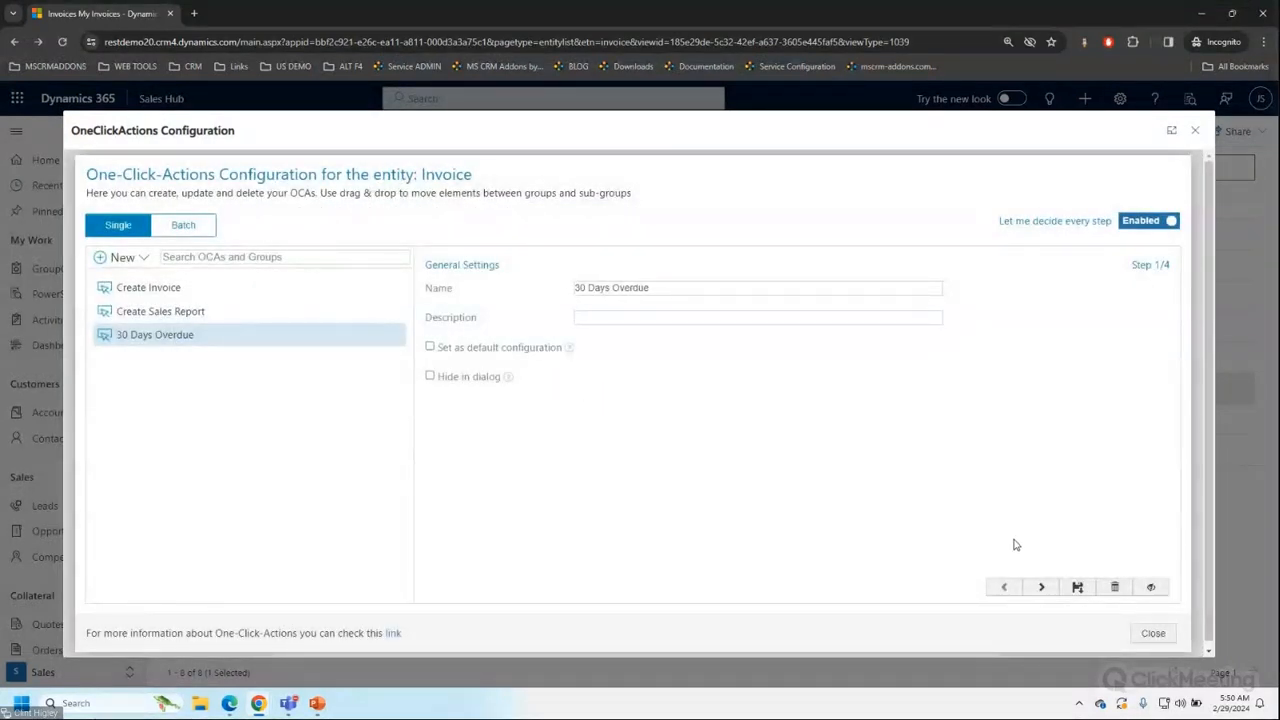
click(1078, 587)
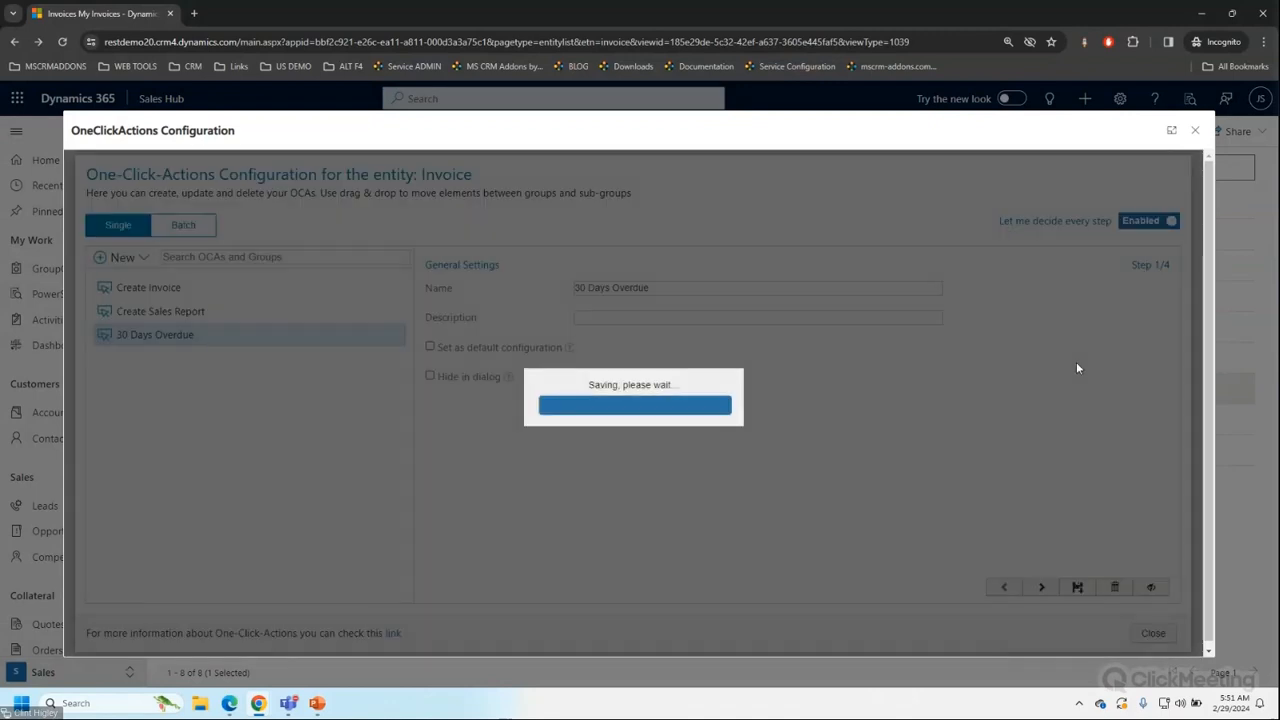
click(1196, 135)
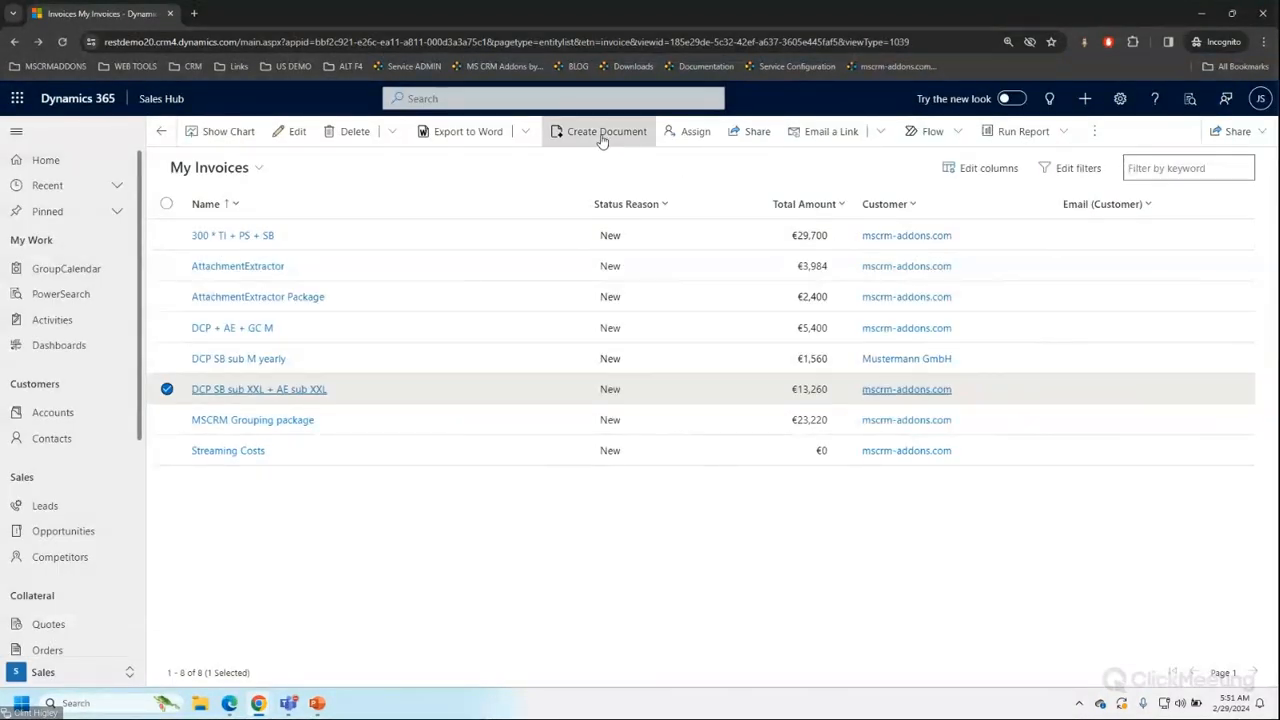
Check the document processes offered for the DCP SB sub XXL + AE sub XXL invoice, first in this session and in the Edge session.
click(602, 136)
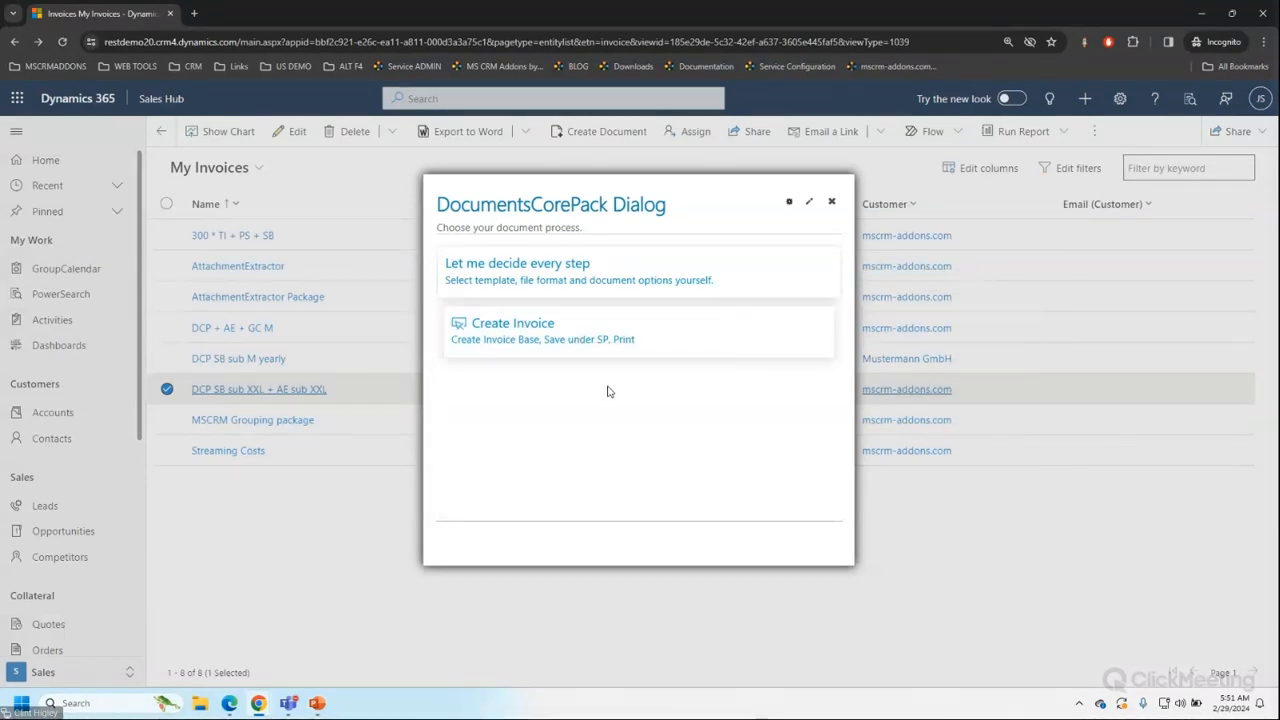
click(832, 201)
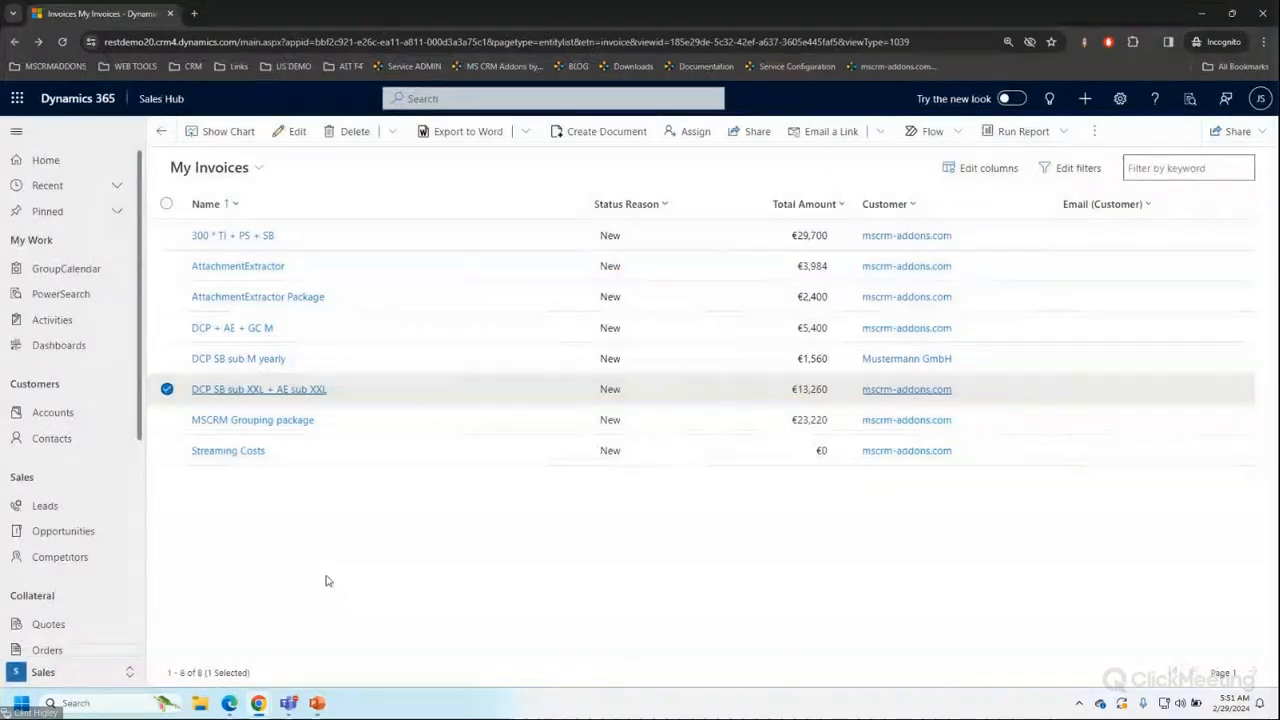
click(230, 700)
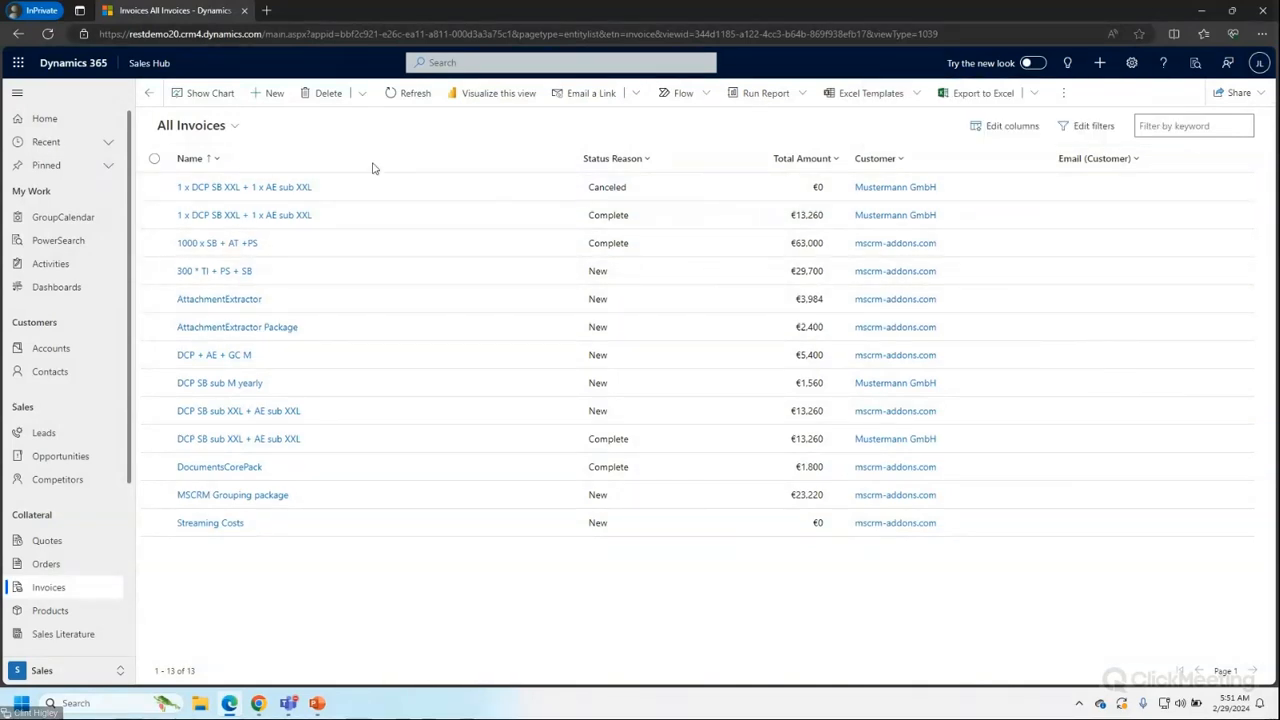
click(153, 411)
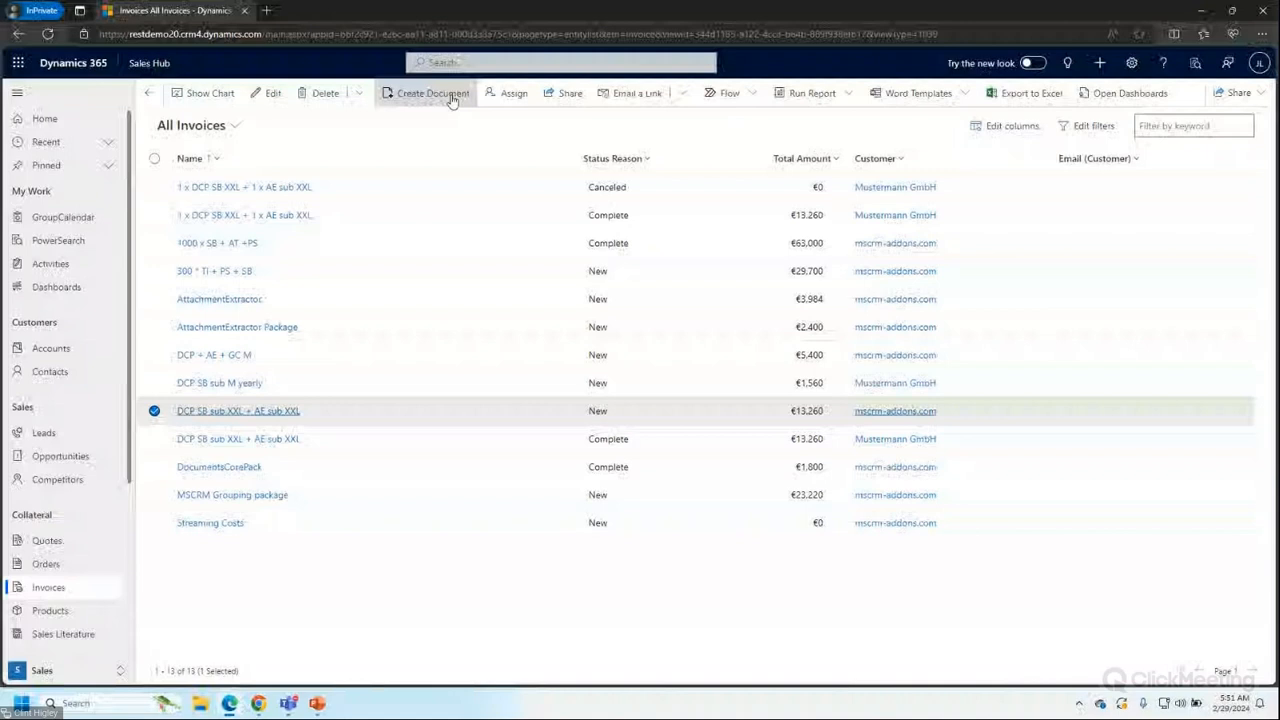
click(430, 93)
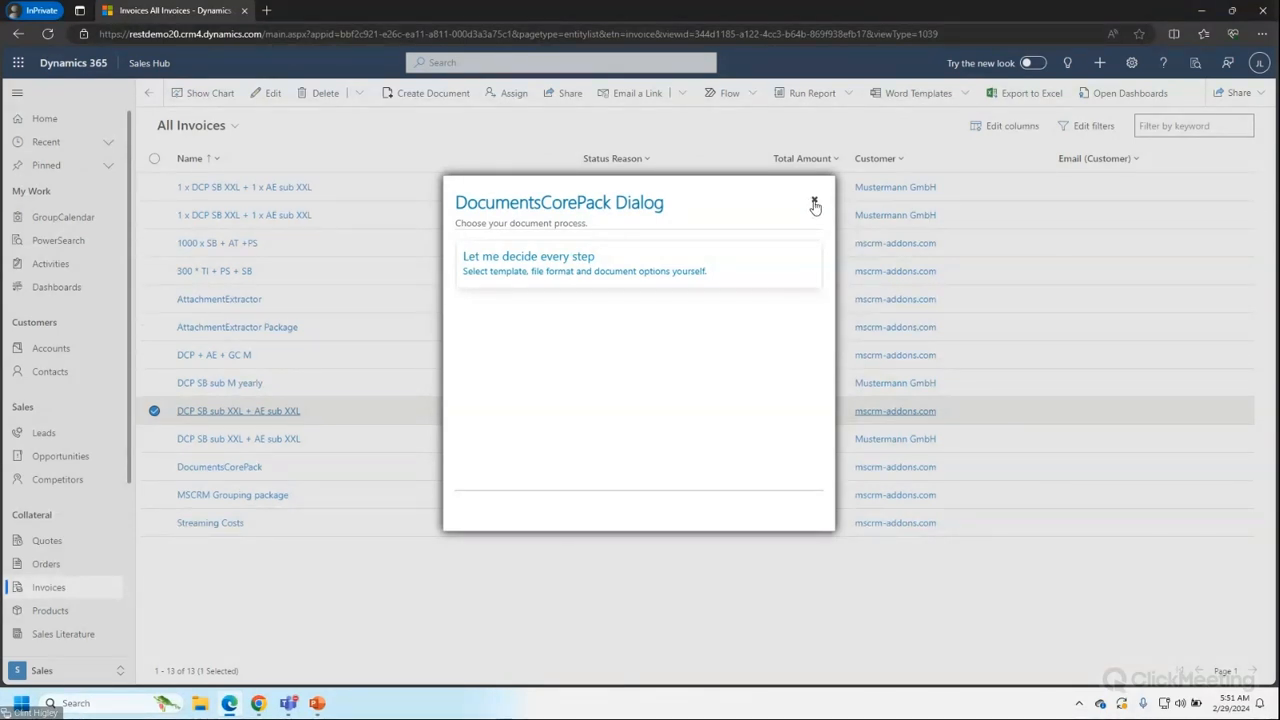
click(814, 203)
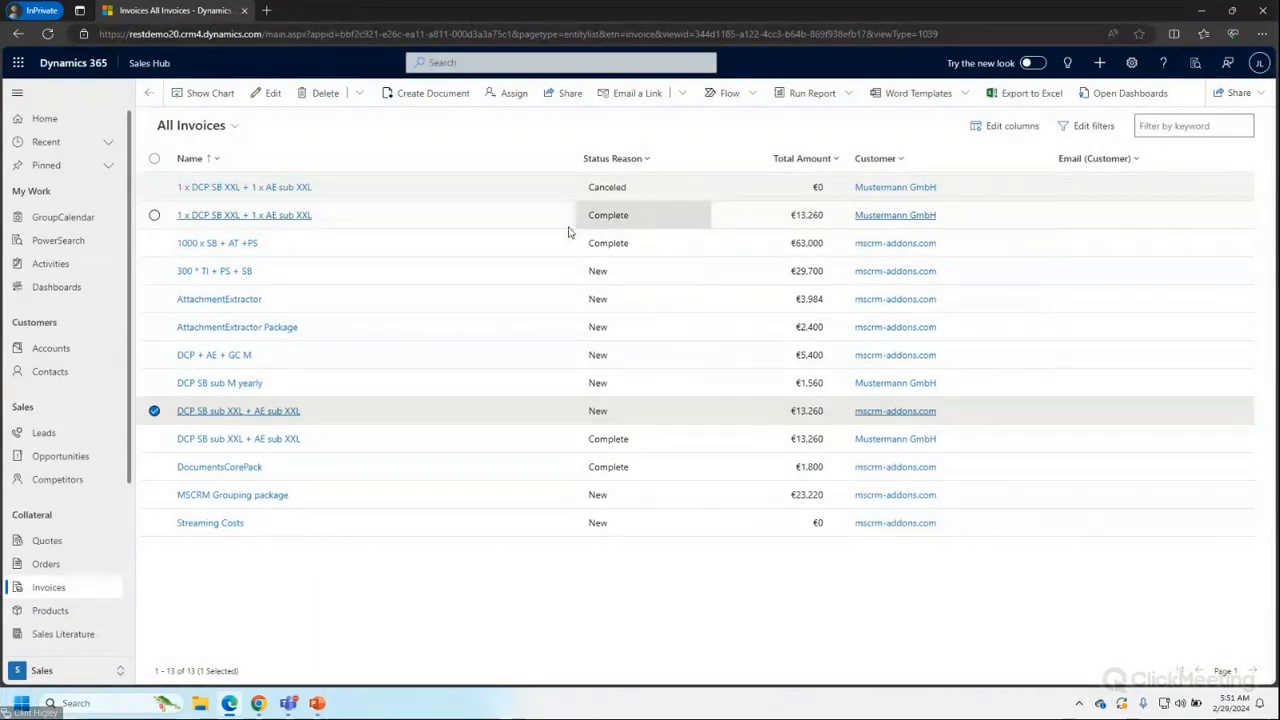
Switch back to the My Invoices session in Chrome and reopen the display rules of the 30 Days Overdue action.
click(258, 703)
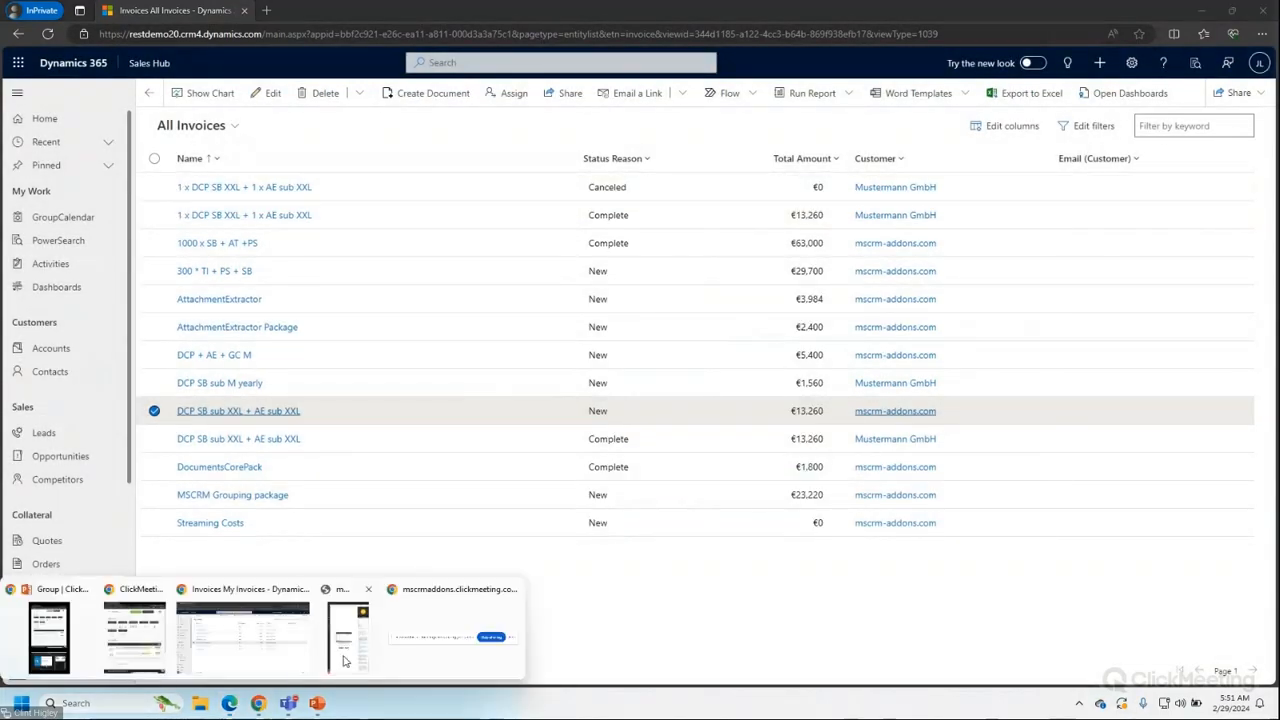
click(243, 637)
click(612, 139)
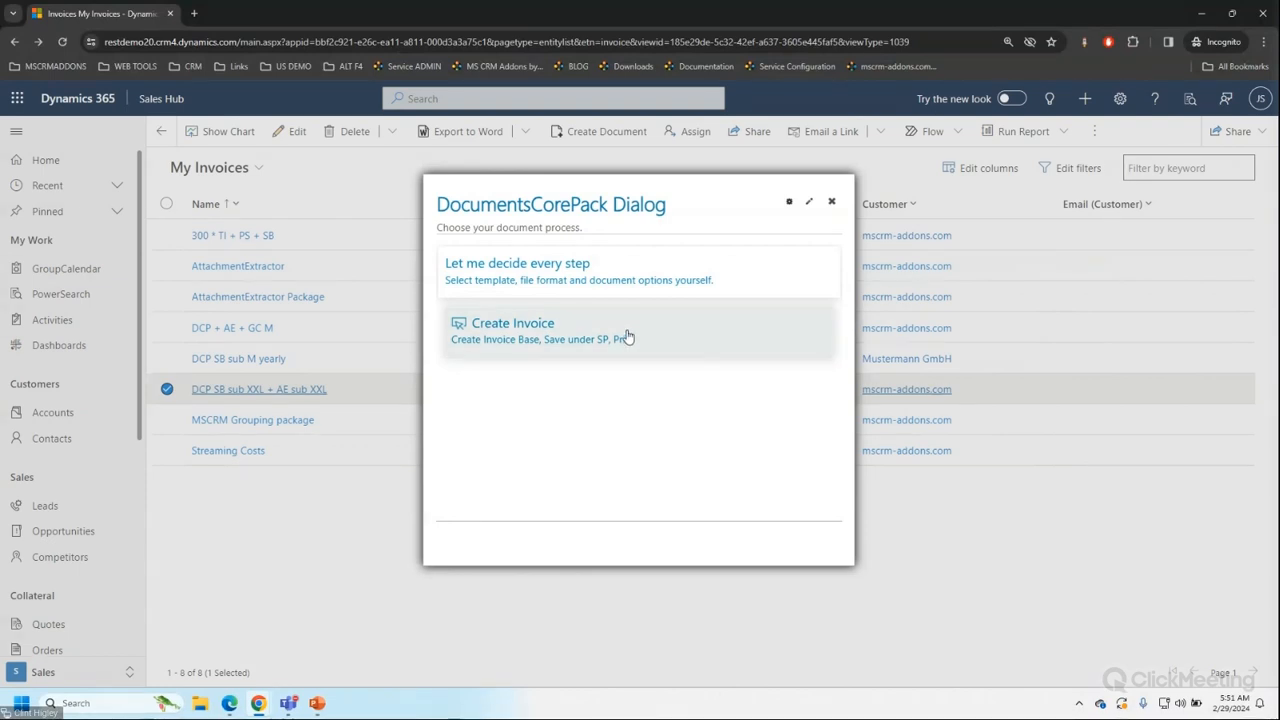
click(789, 202)
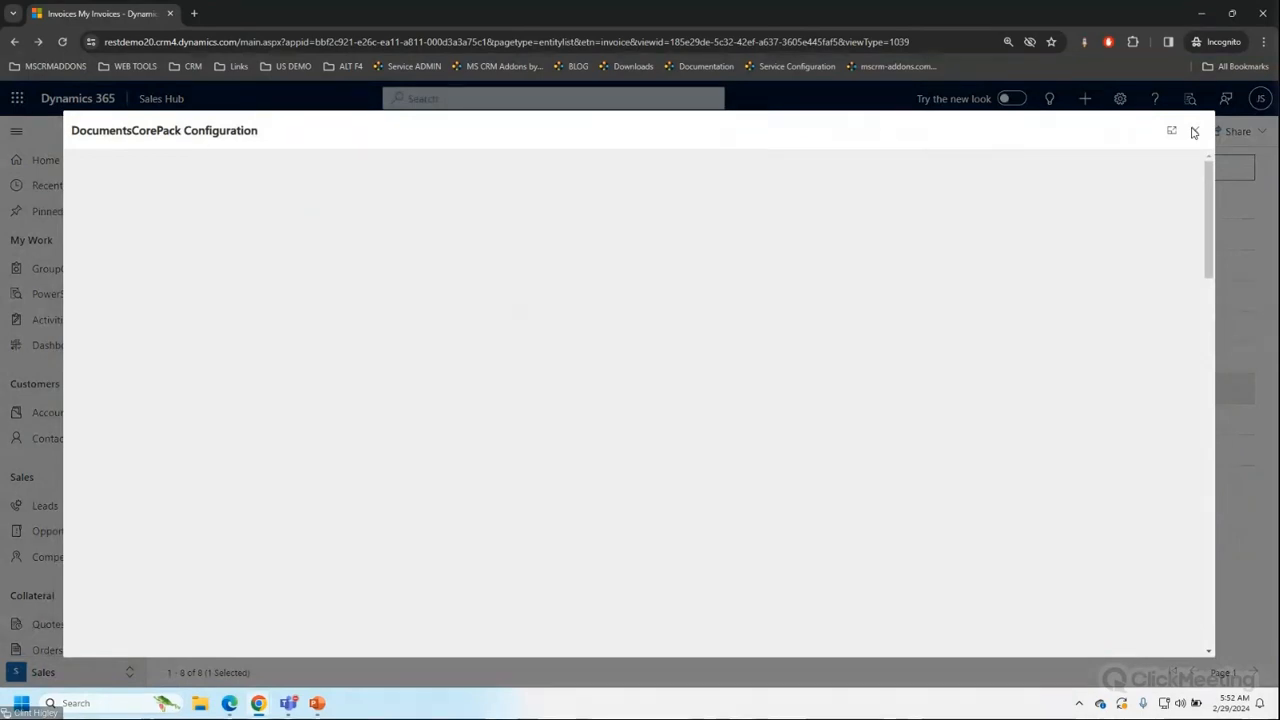
click(1193, 132)
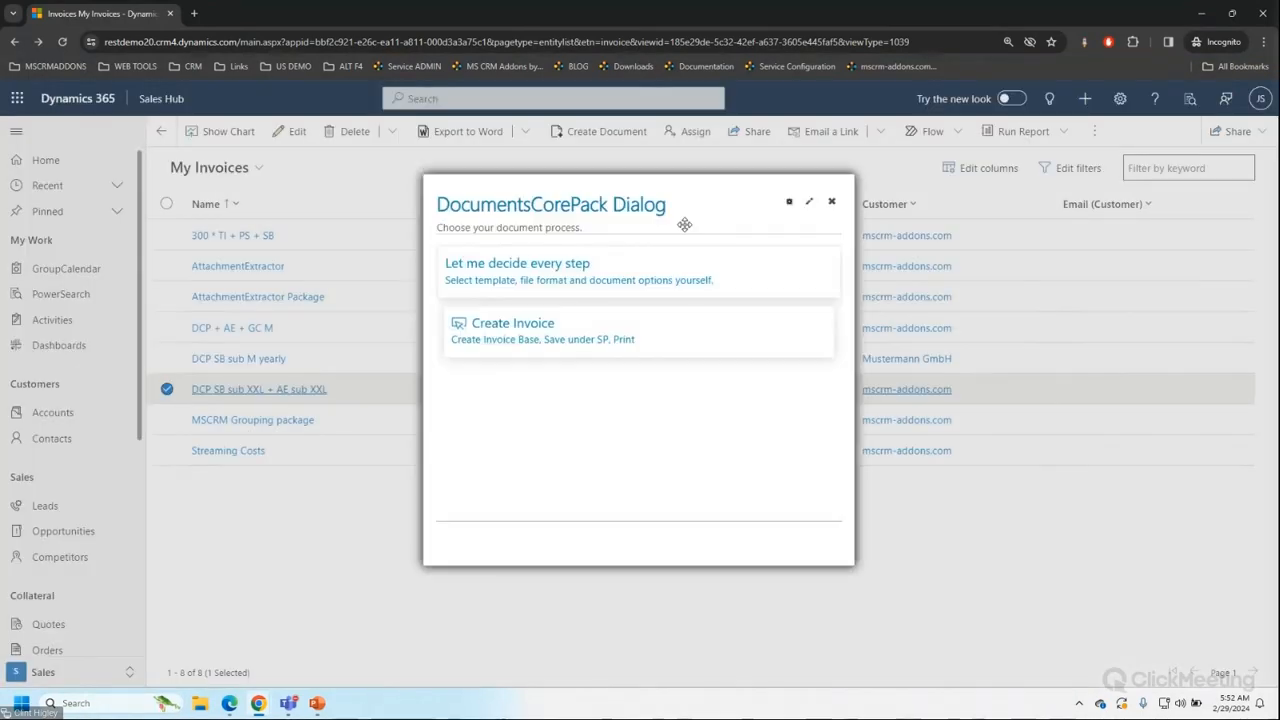
click(812, 203)
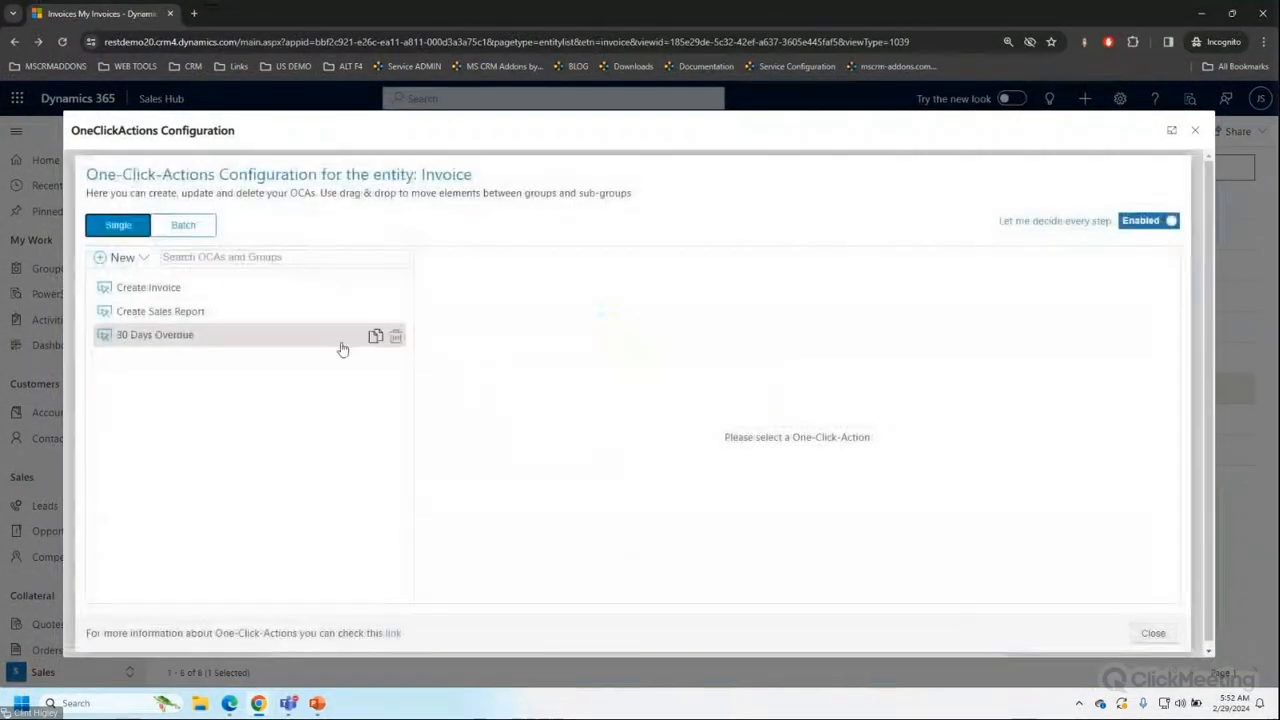
click(272, 342)
click(1150, 588)
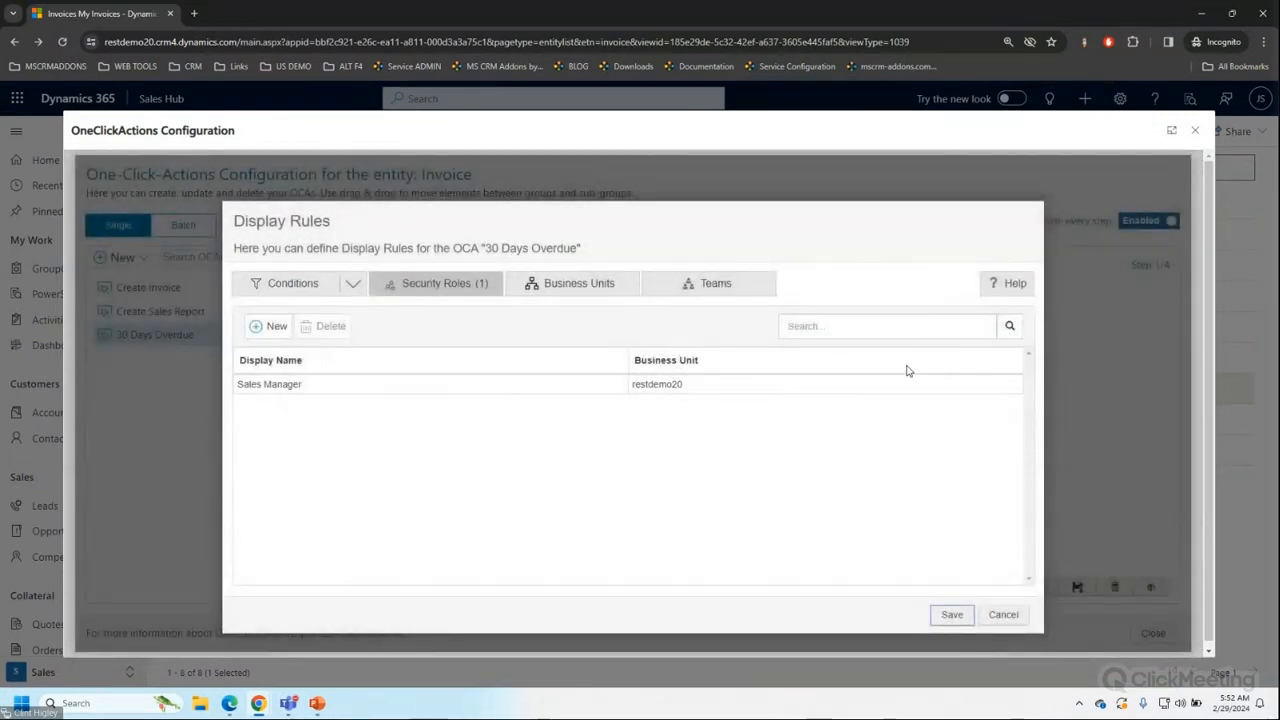
Delete the Sales Manager role from the security roles and add it again for business unit restdemo20.
click(319, 384)
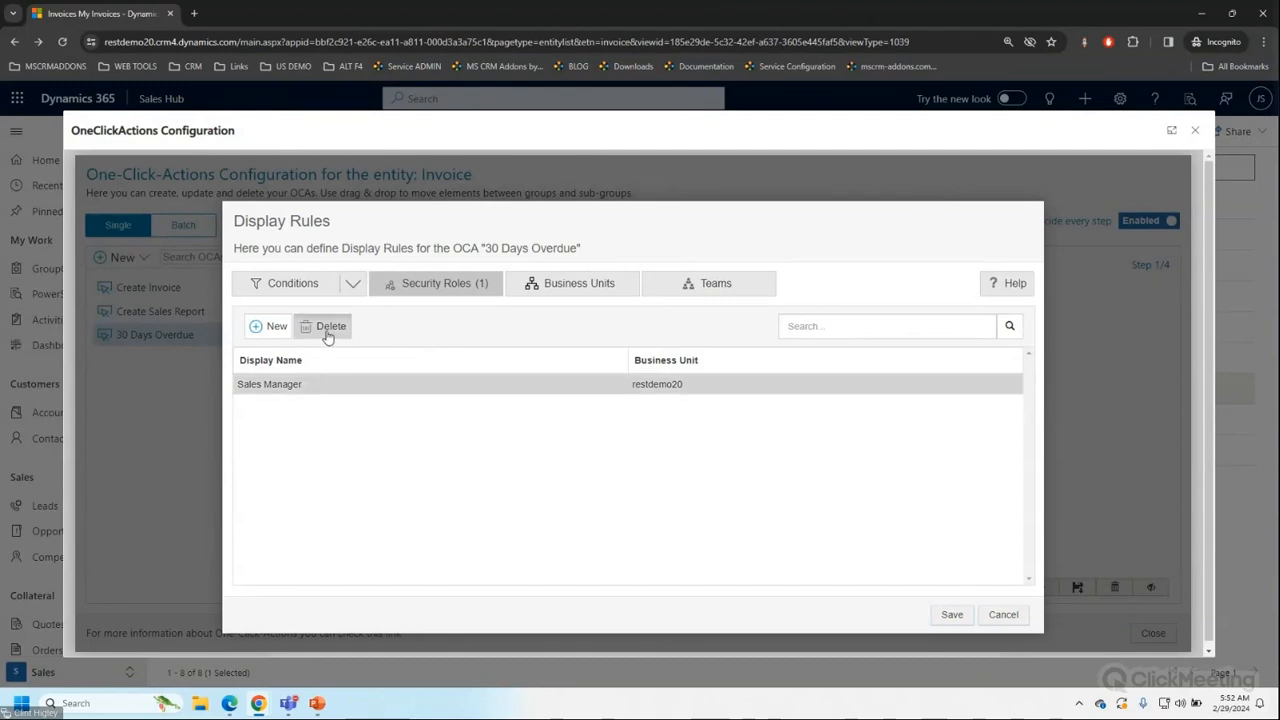
click(325, 326)
click(690, 462)
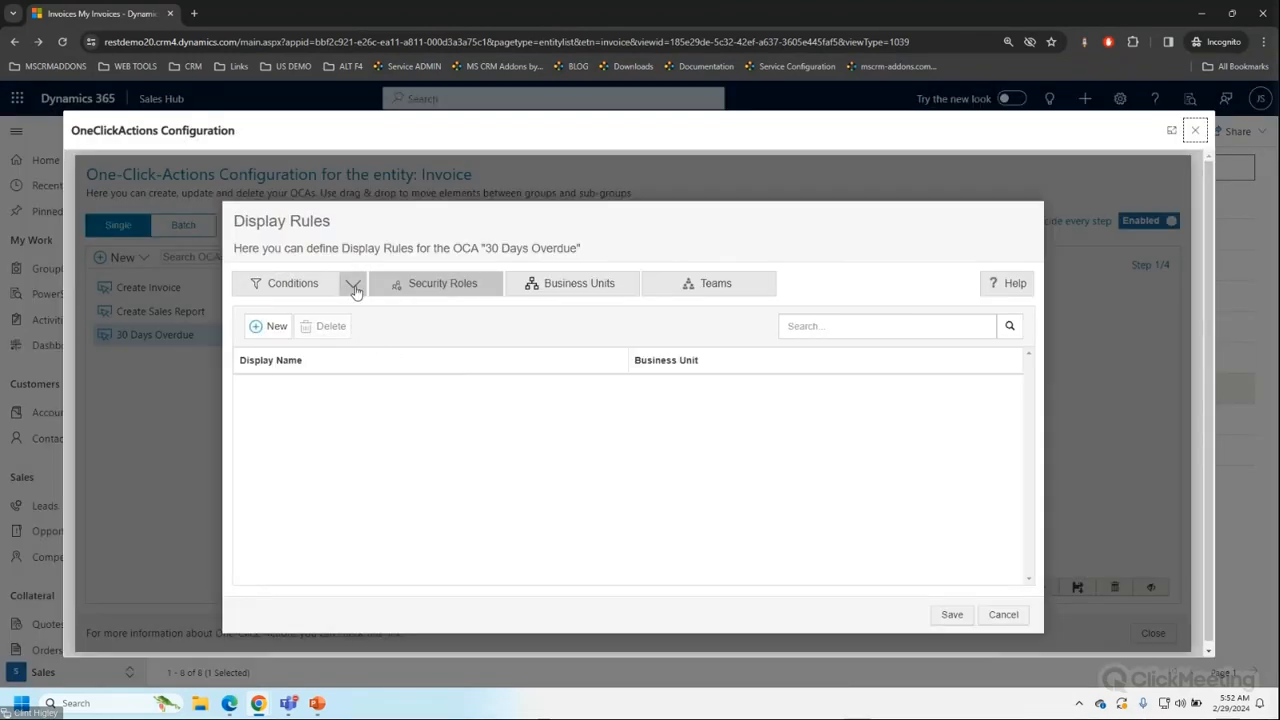
click(270, 329)
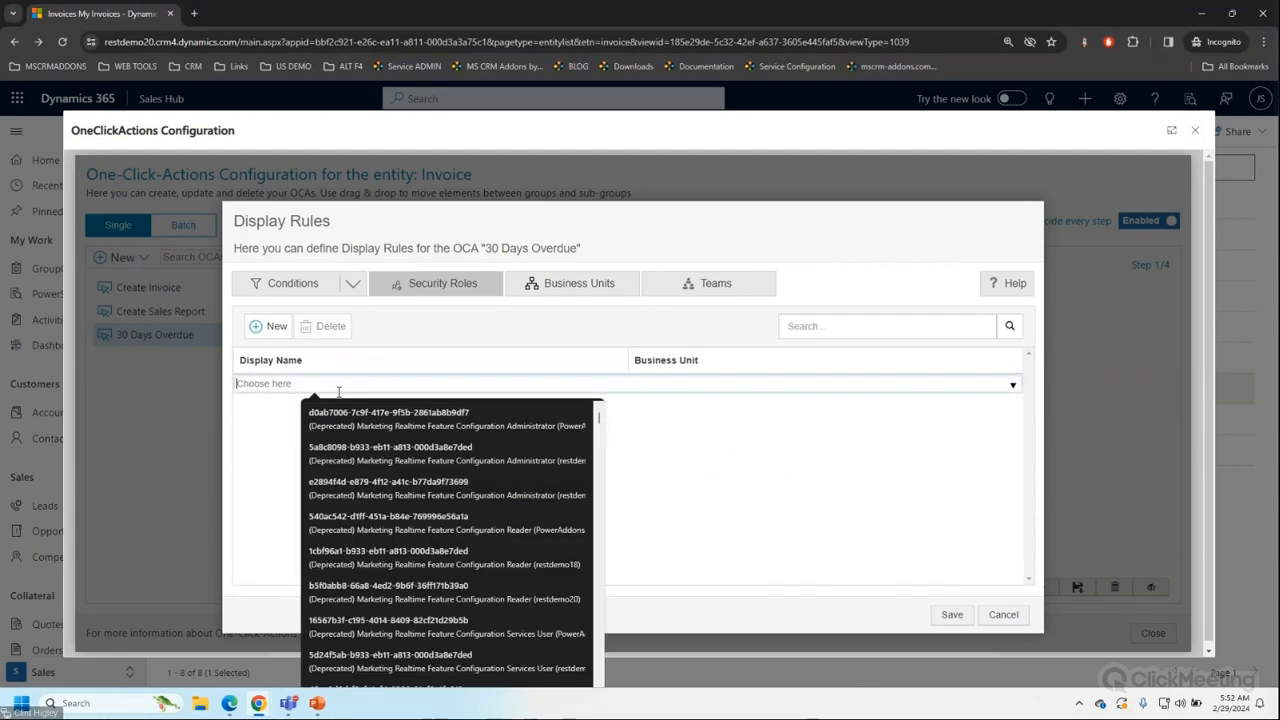
text(sale)
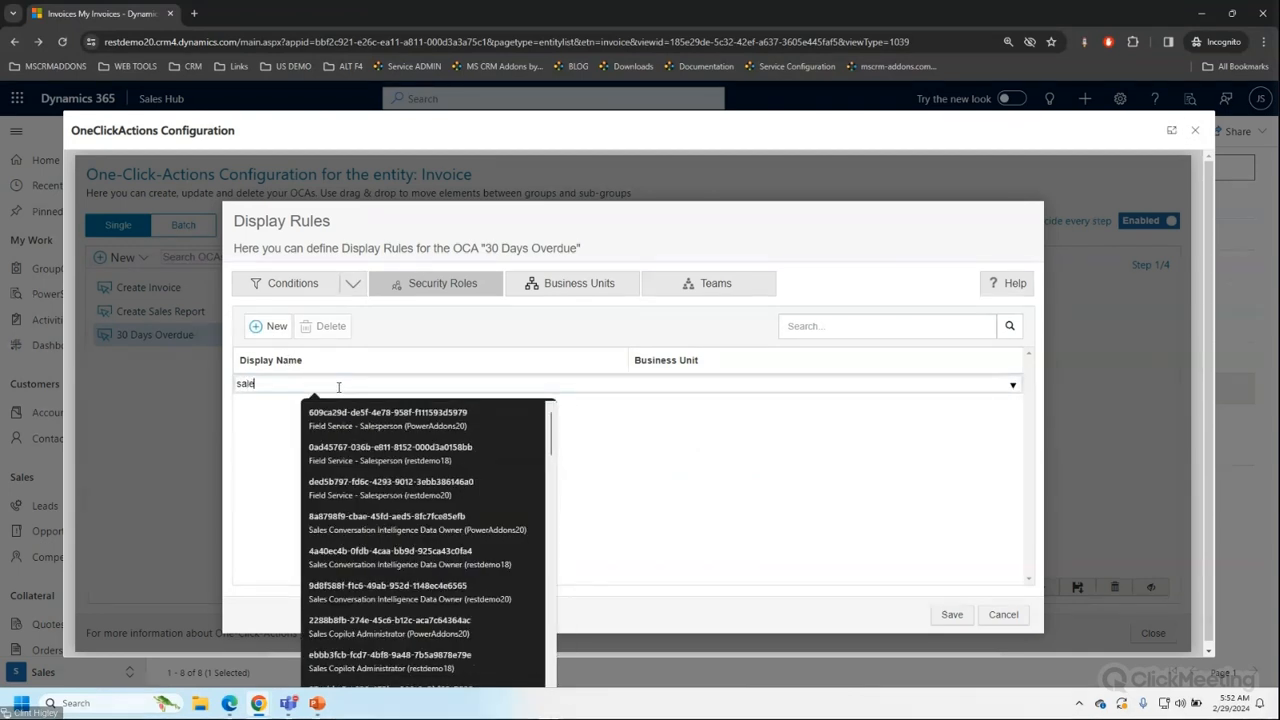
text( man)
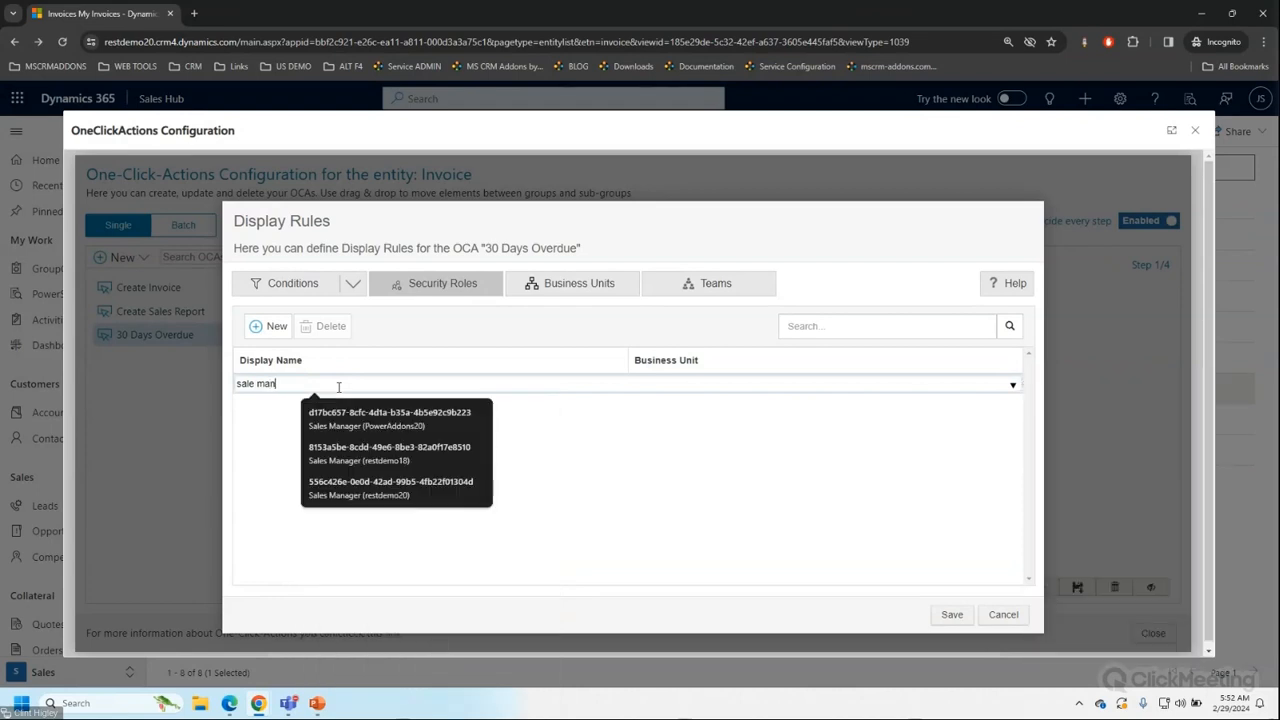
click(342, 488)
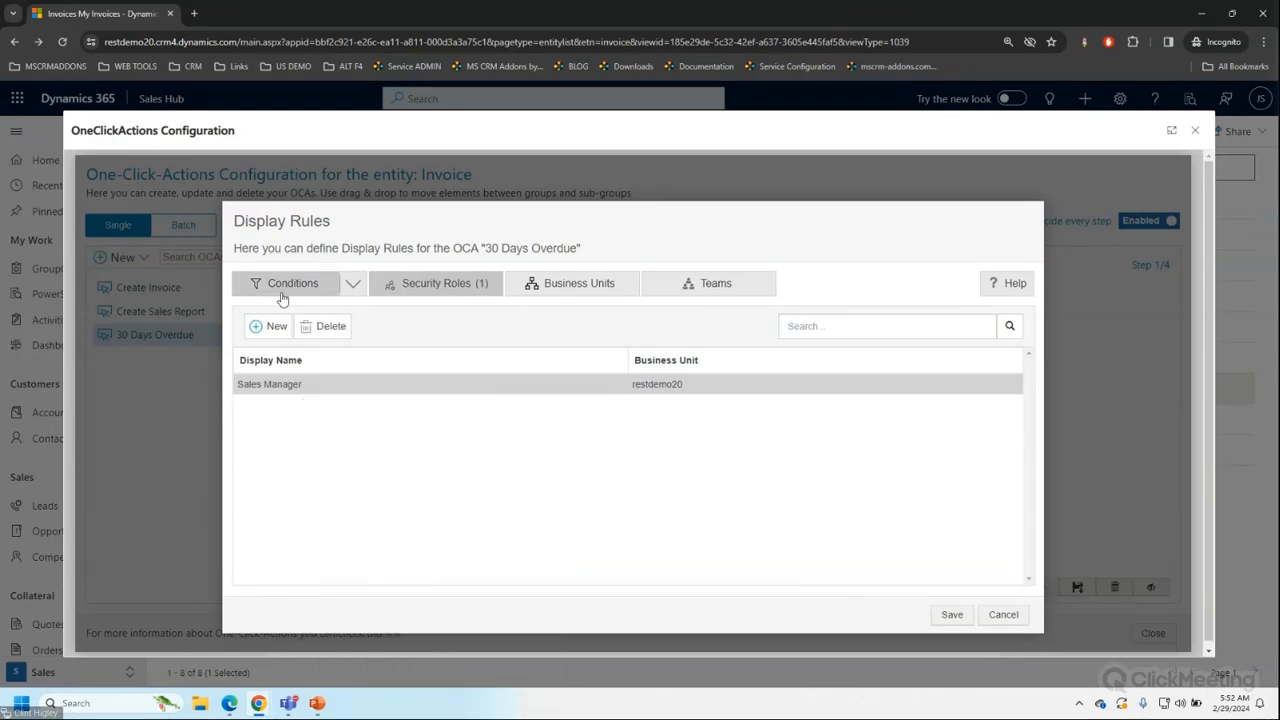
Add the Sales Manager root role of restdemo18 to the security roles together with all its inherited roles.
click(268, 326)
text(sa)
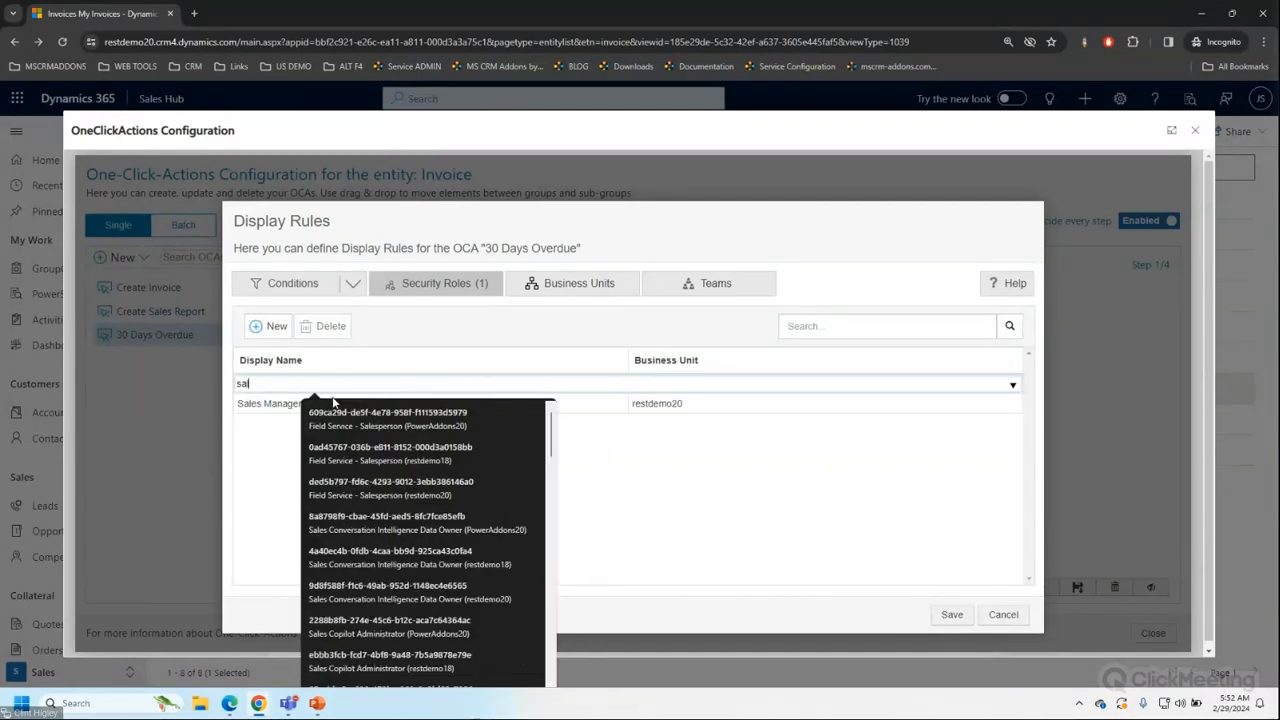
text(les)
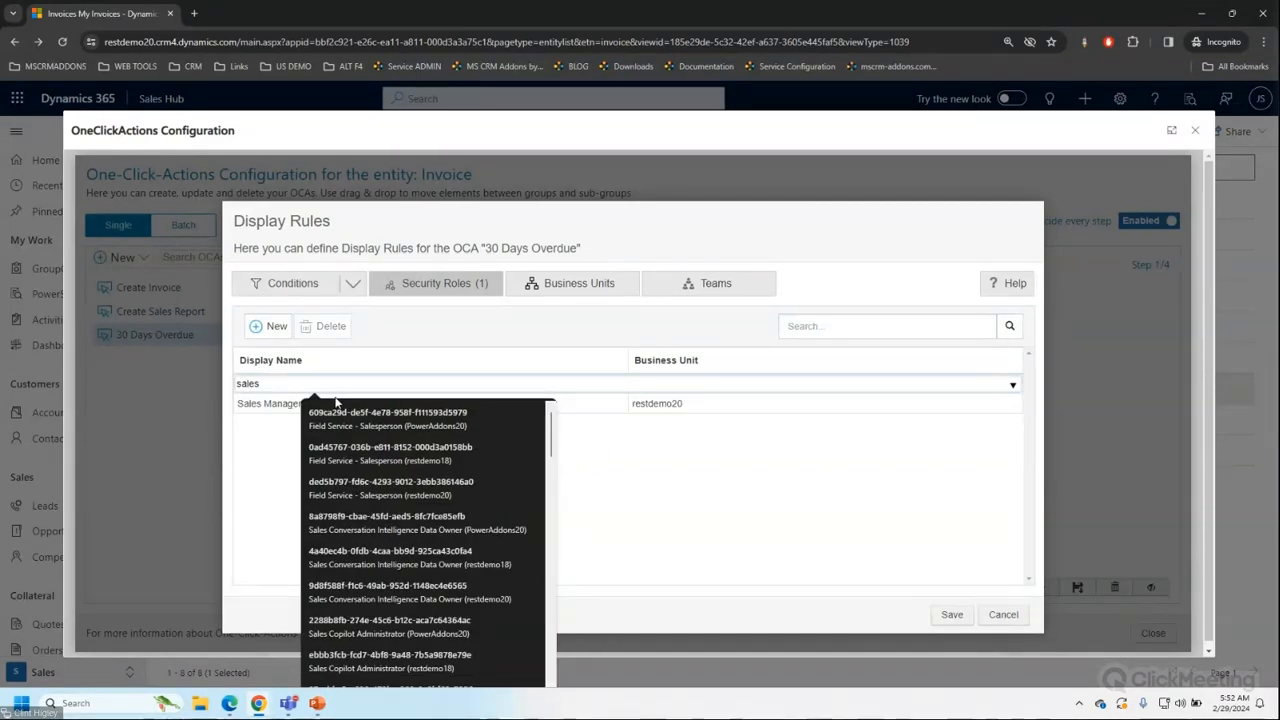
text( man)
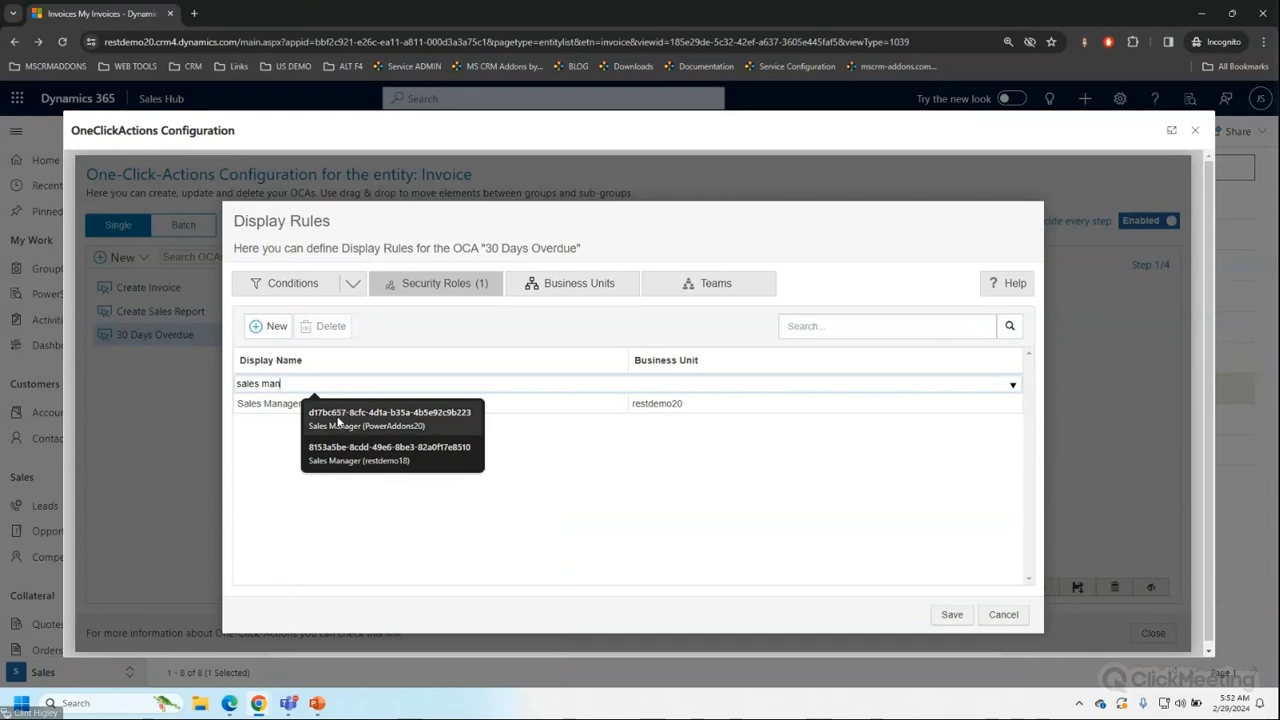
click(437, 460)
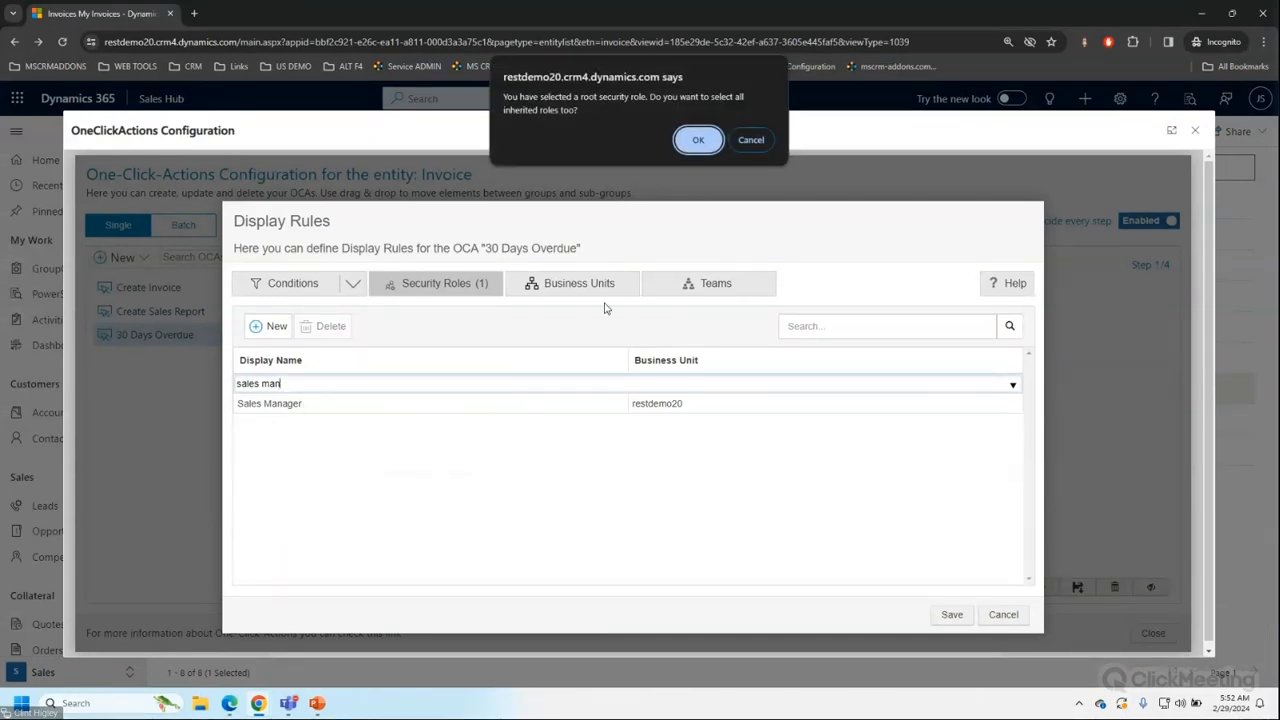
click(697, 141)
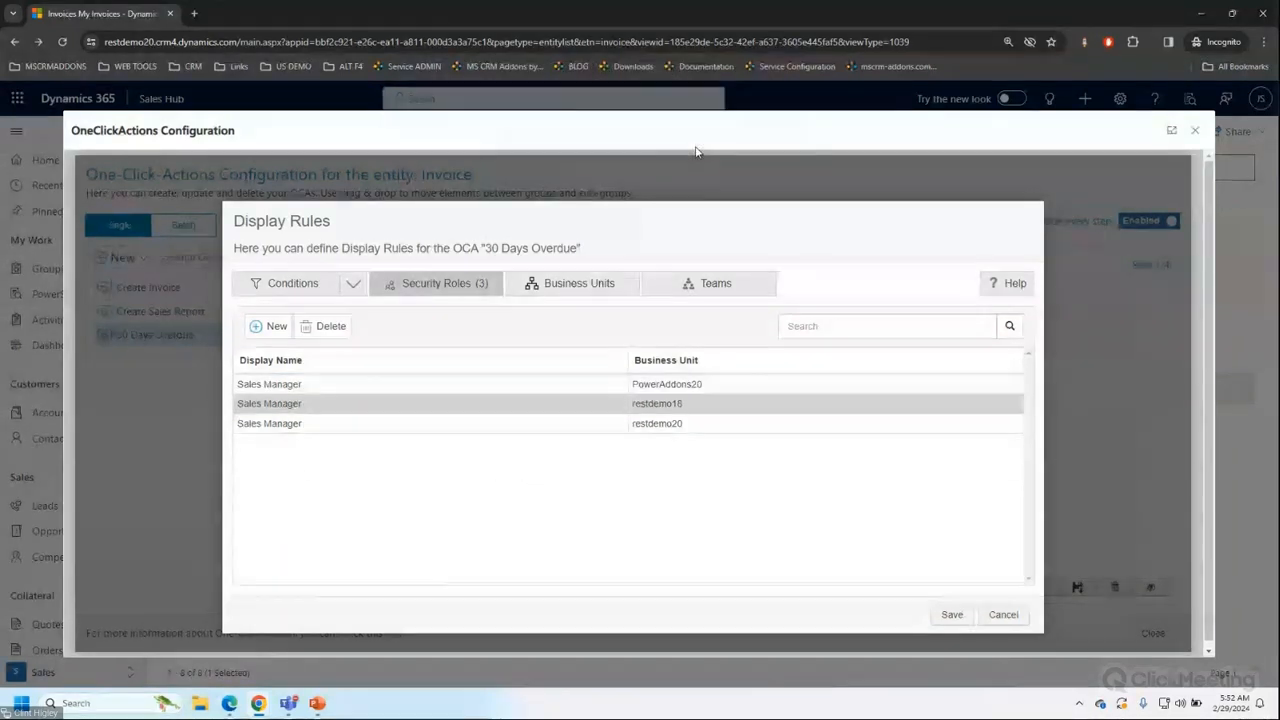
Save the updated display rules and the 30 Days Overdue action.
click(952, 616)
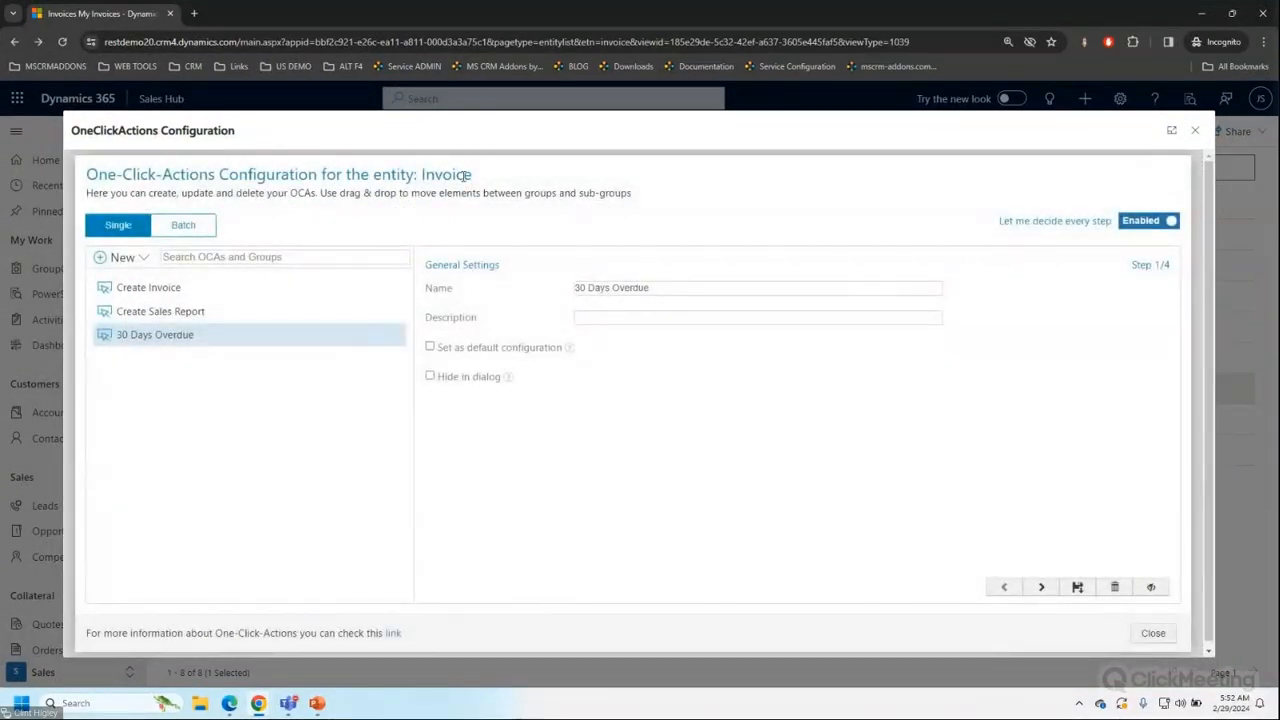
click(1194, 134)
click(1078, 588)
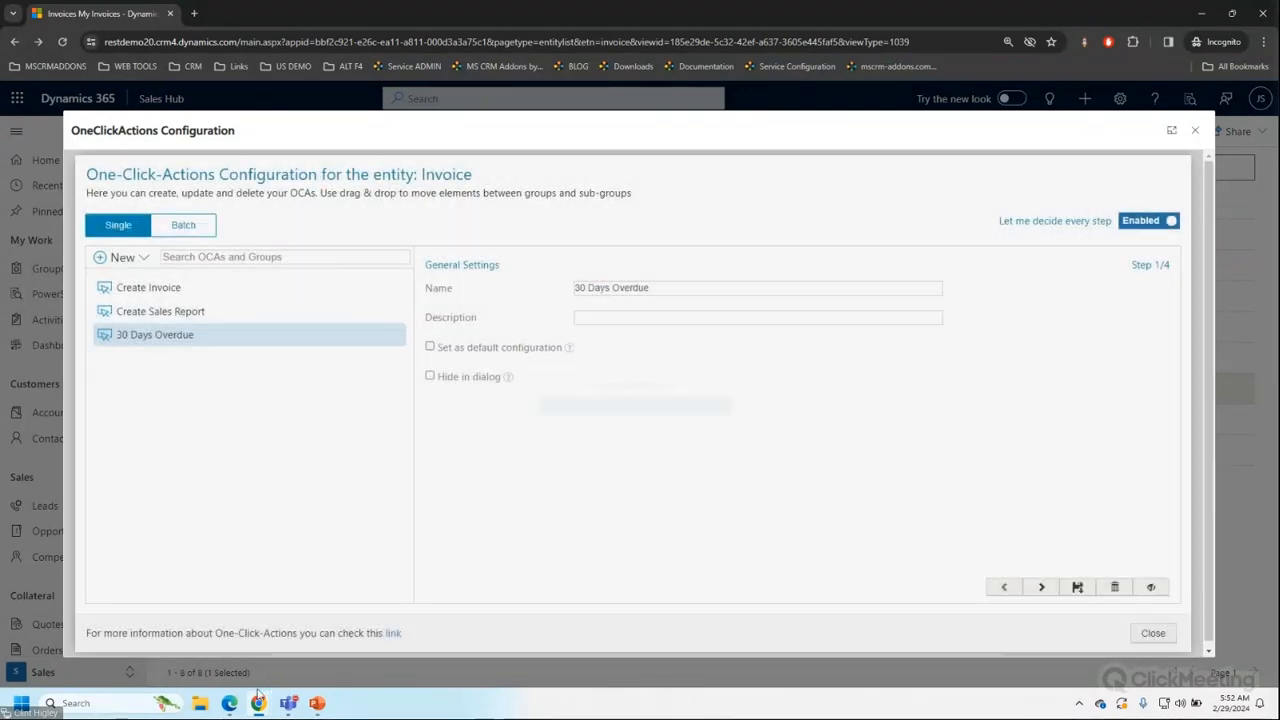
Switch to the Edge session and check the document processes offered for the selected DCP SB sub XXL + AE sub XXL invoice.
click(233, 704)
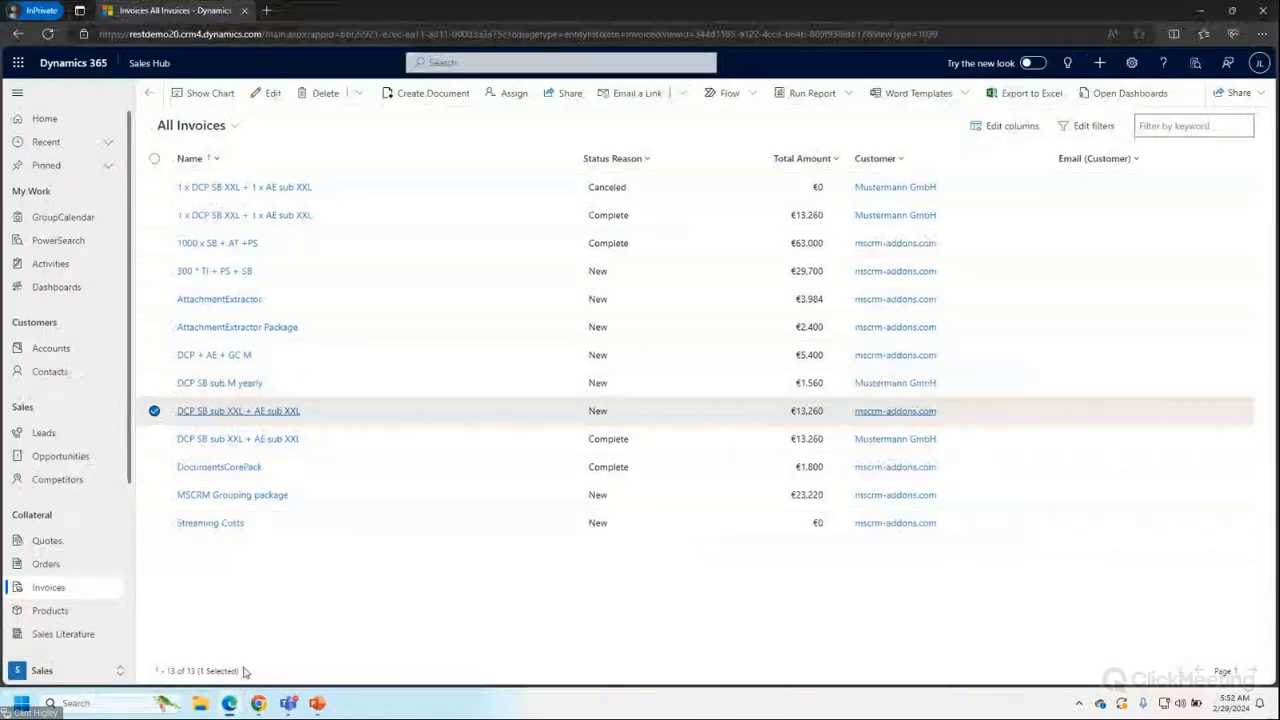
click(433, 93)
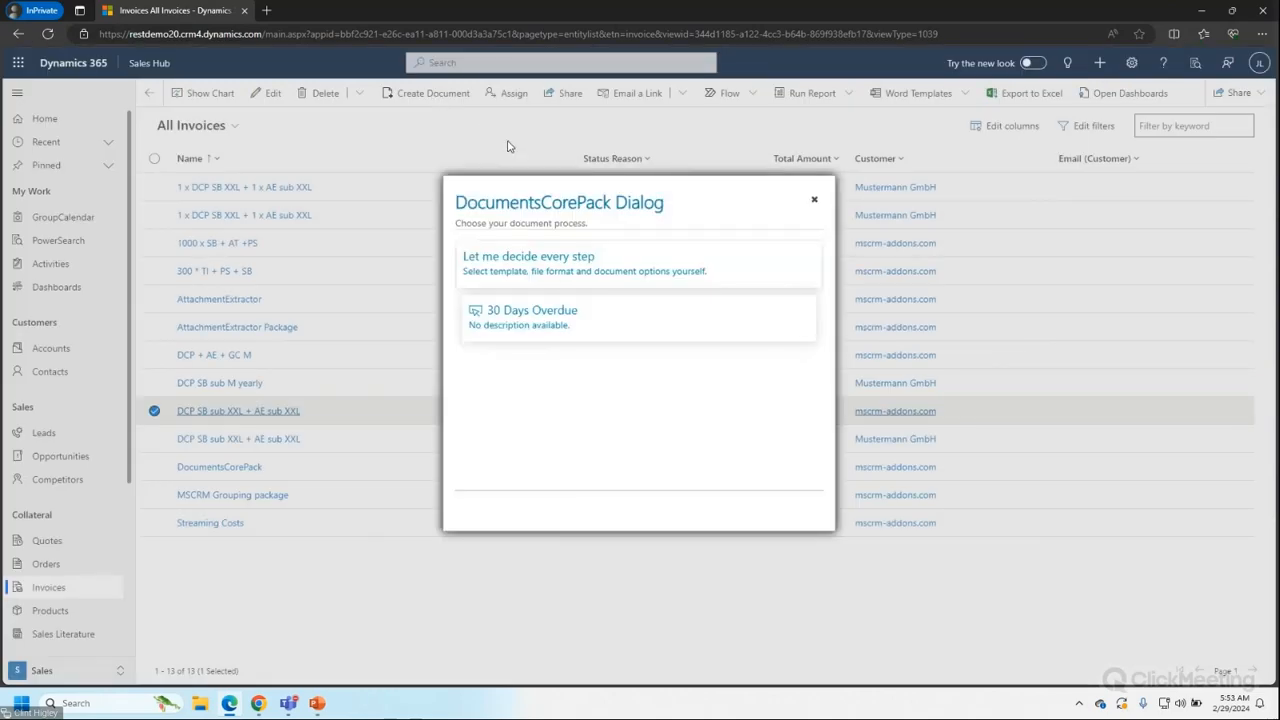
Open the 30 Days Overdue action for the selected invoice, check its file type and recipient options, and close the dialog.
click(570, 320)
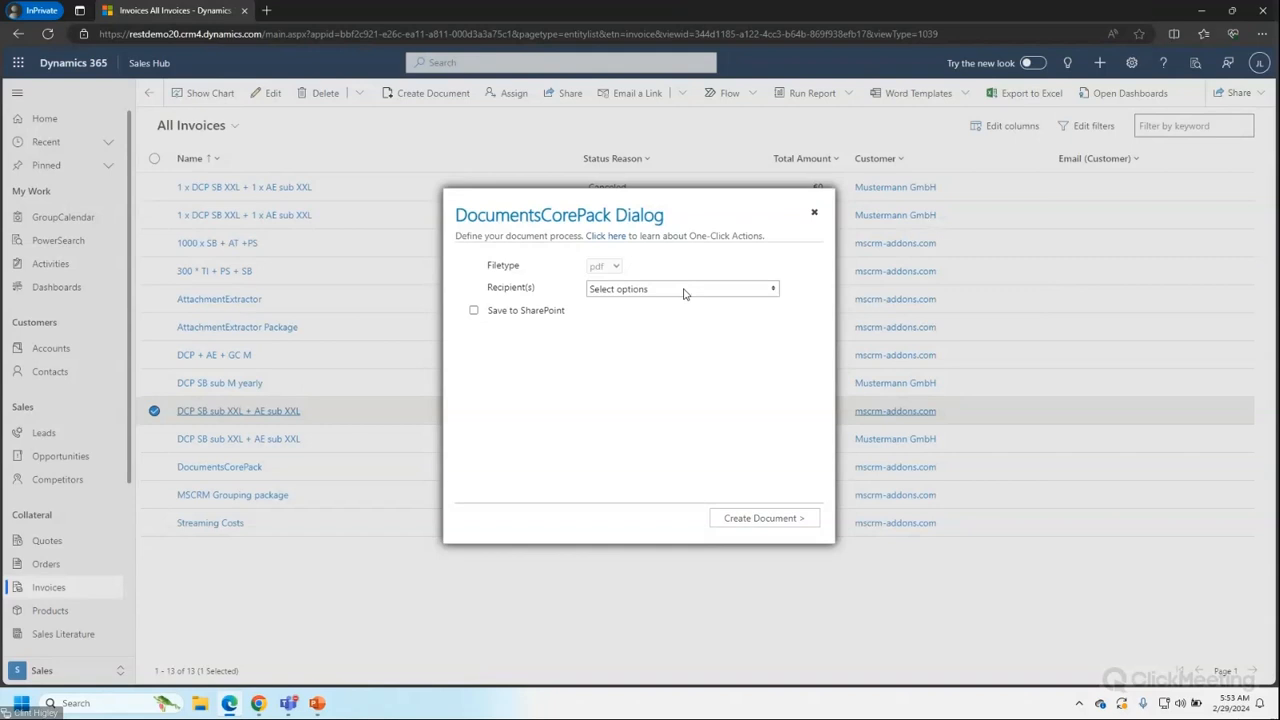
click(814, 216)
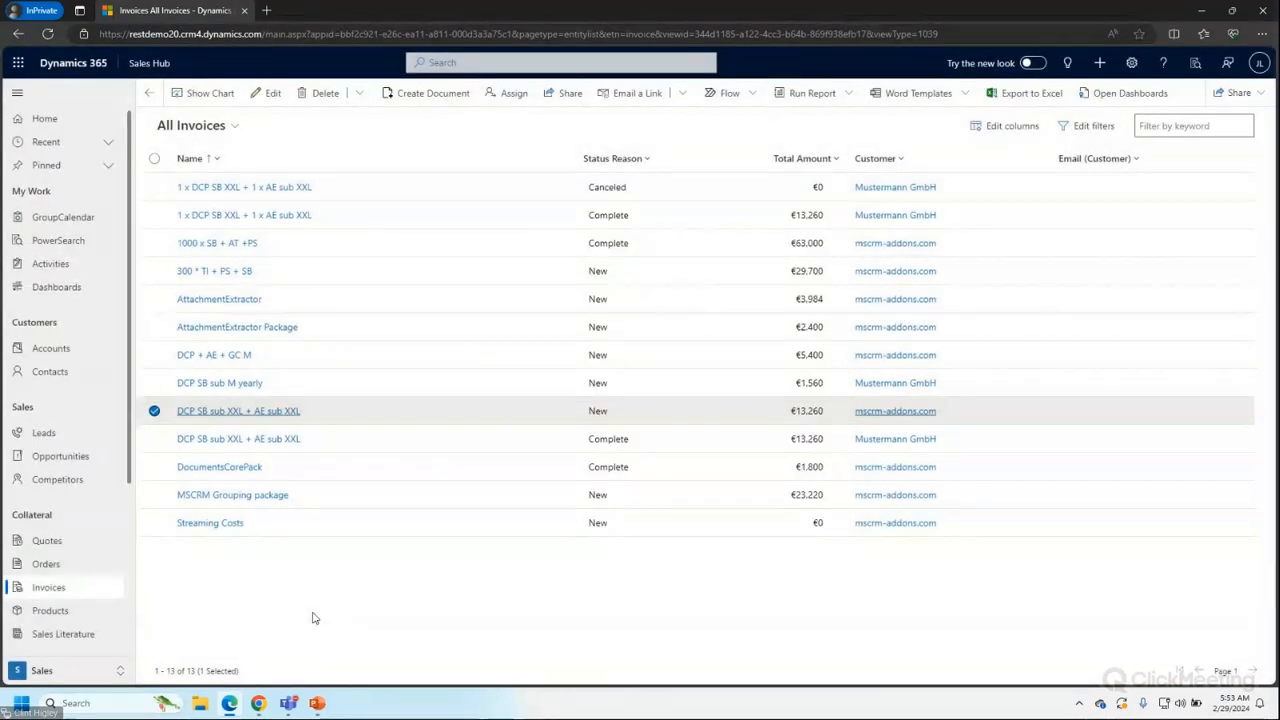
Switch to the Chrome session, open the quotes list and select the Laptops & Monitors + Setup service quote.
click(249, 704)
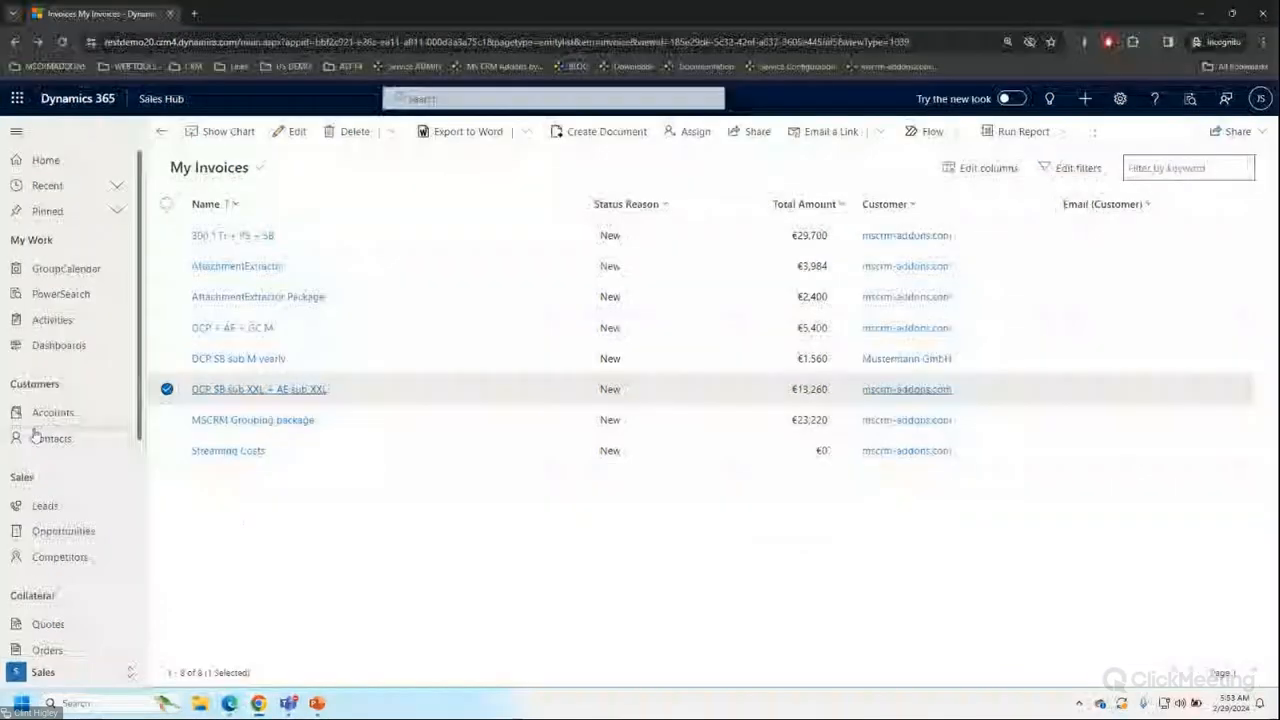
scroll(73, 490, down, 1)
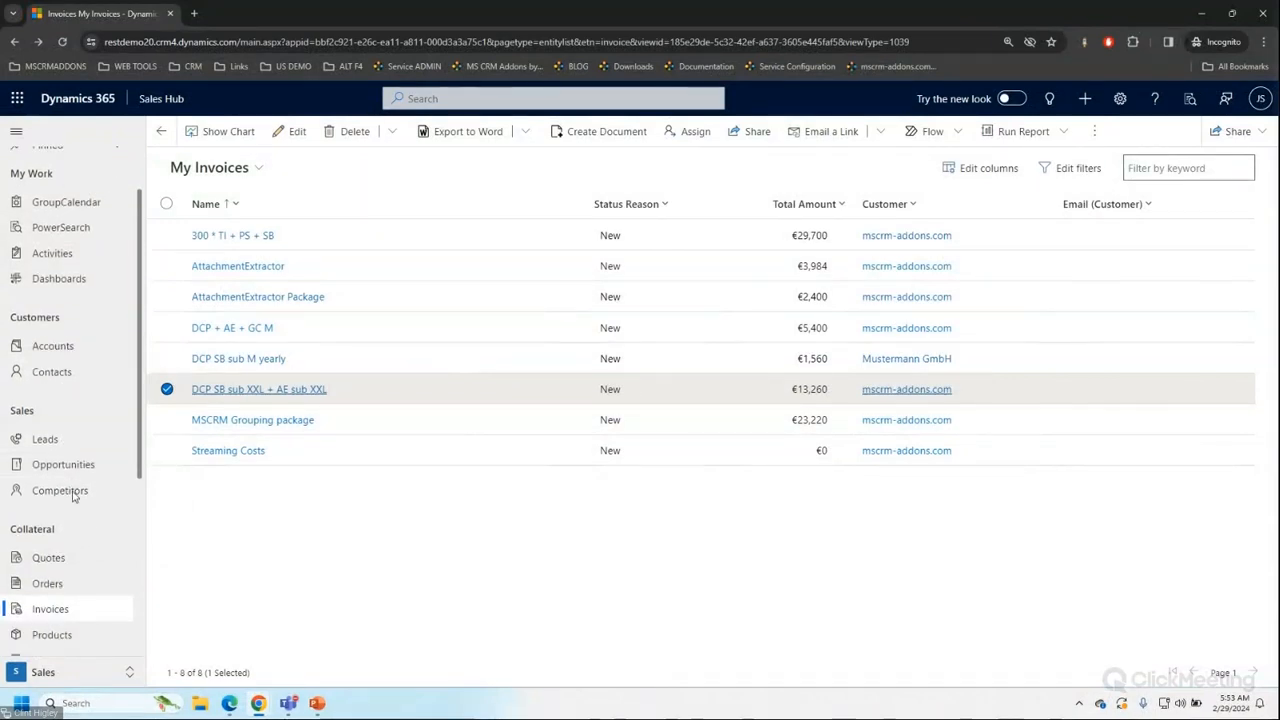
scroll(73, 496, down, 1)
click(73, 494)
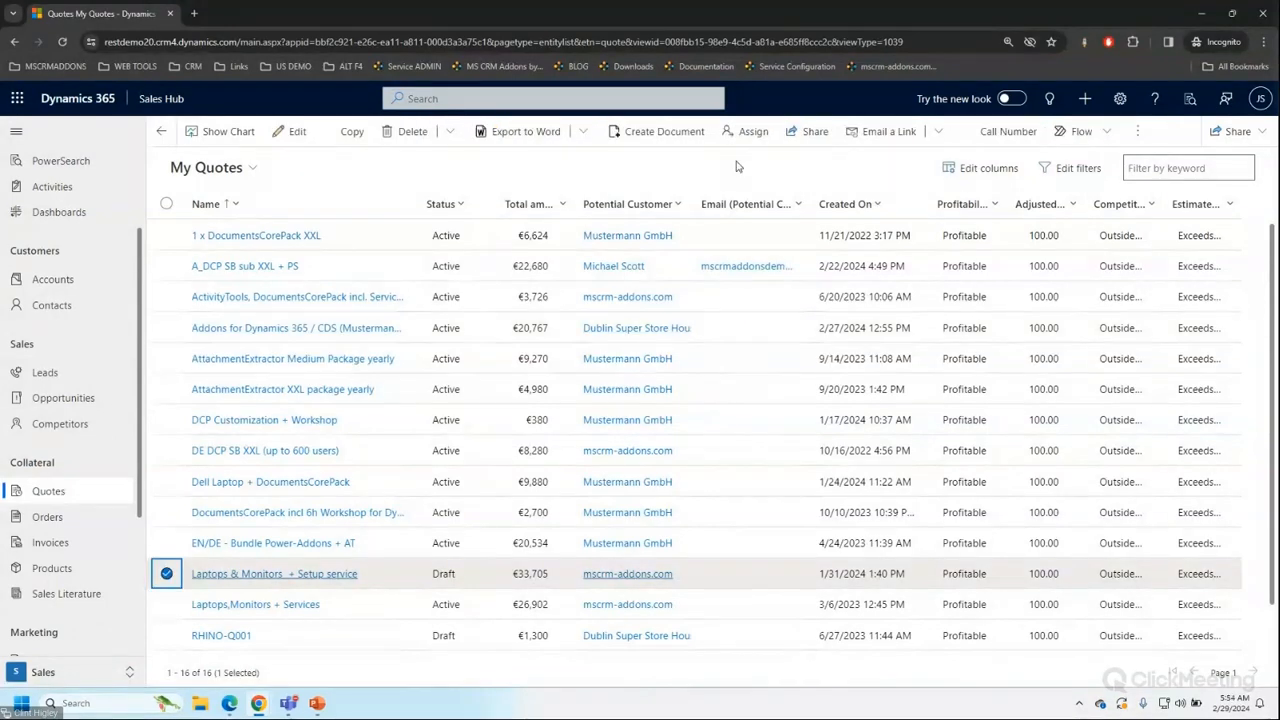
Start document creation for the selected quote with Send Quote for E-Signing (DocuSign) from the Quote by Email group.
click(680, 132)
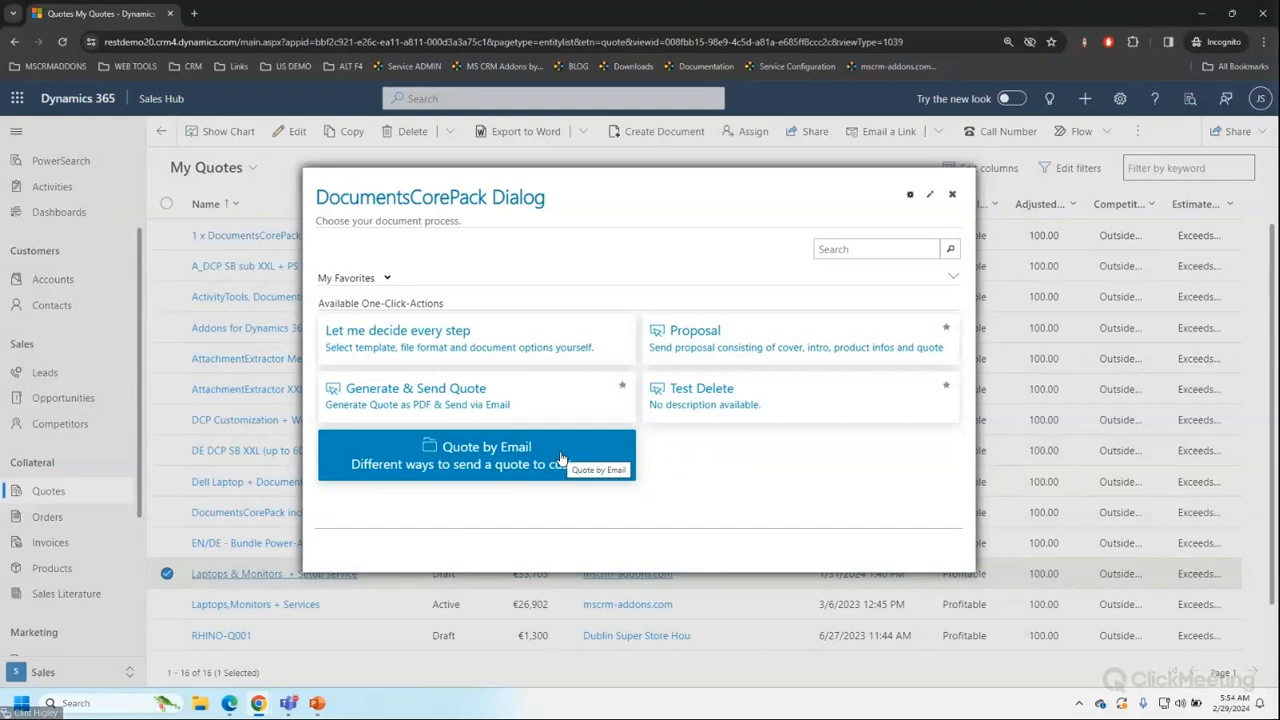
click(505, 466)
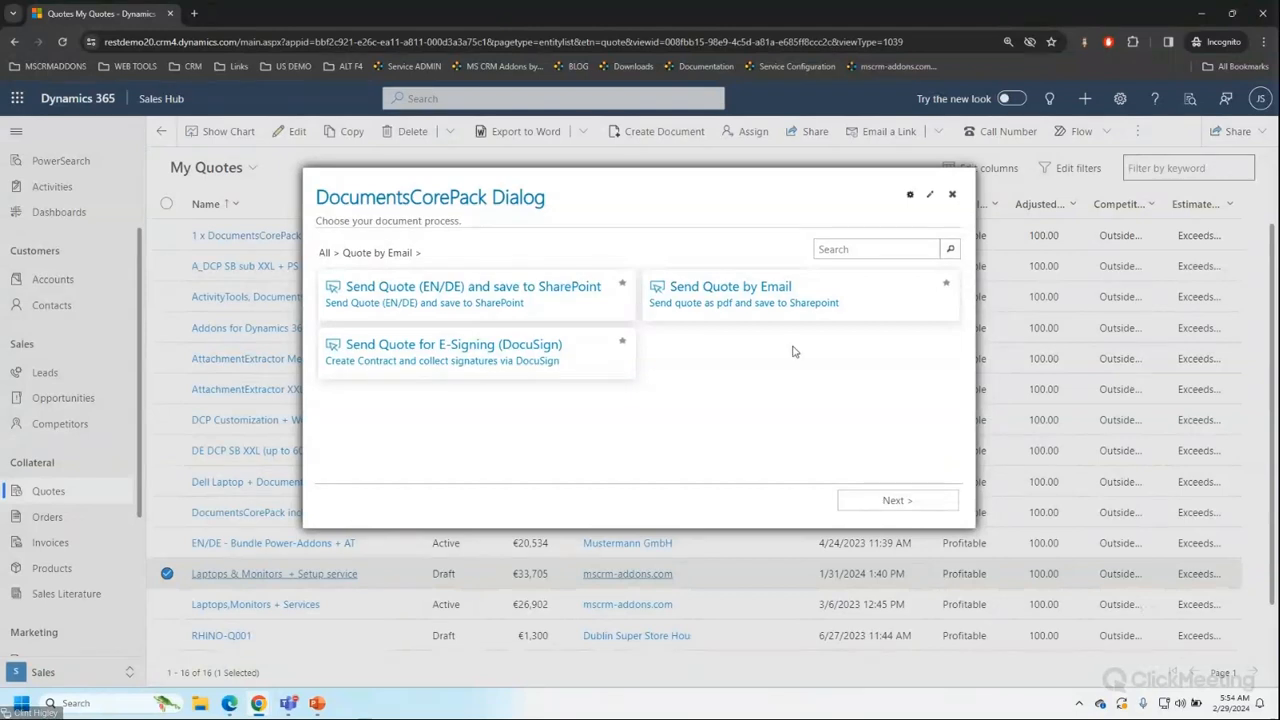
click(467, 355)
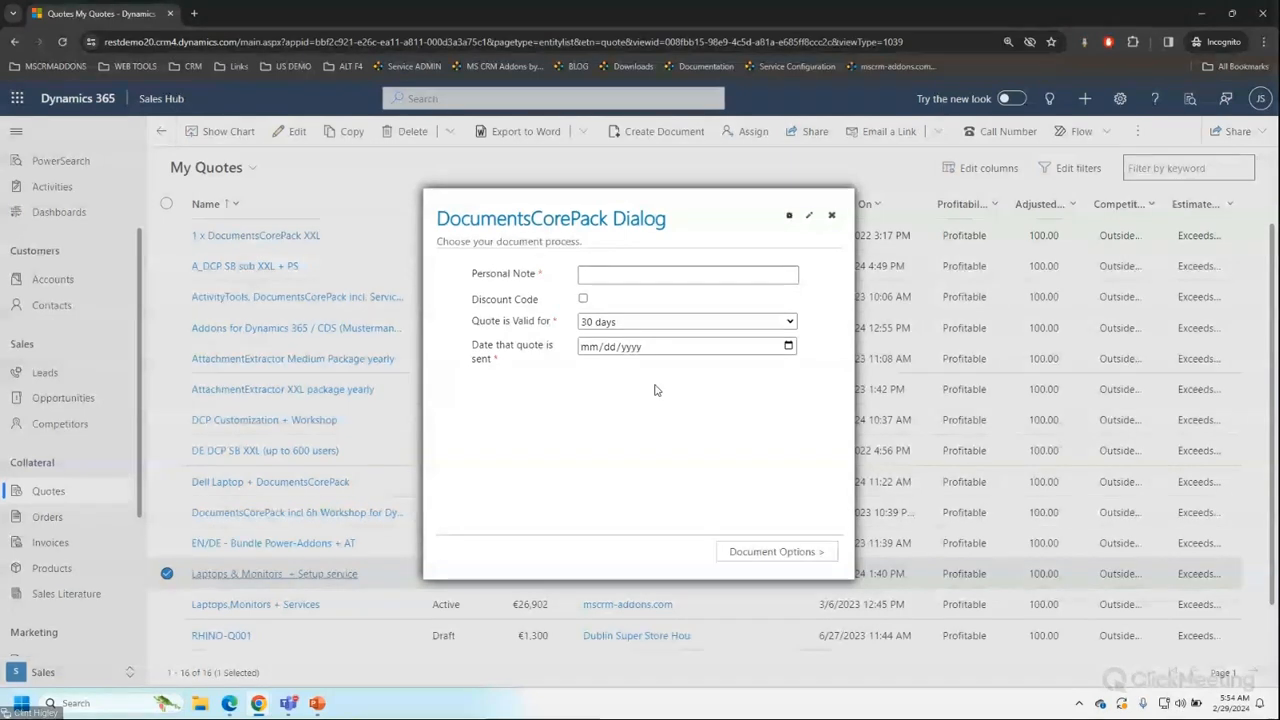
Enter the personal note "Hello! :)", enable Discount Code and set the quote's validity to 60 days.
click(613, 277)
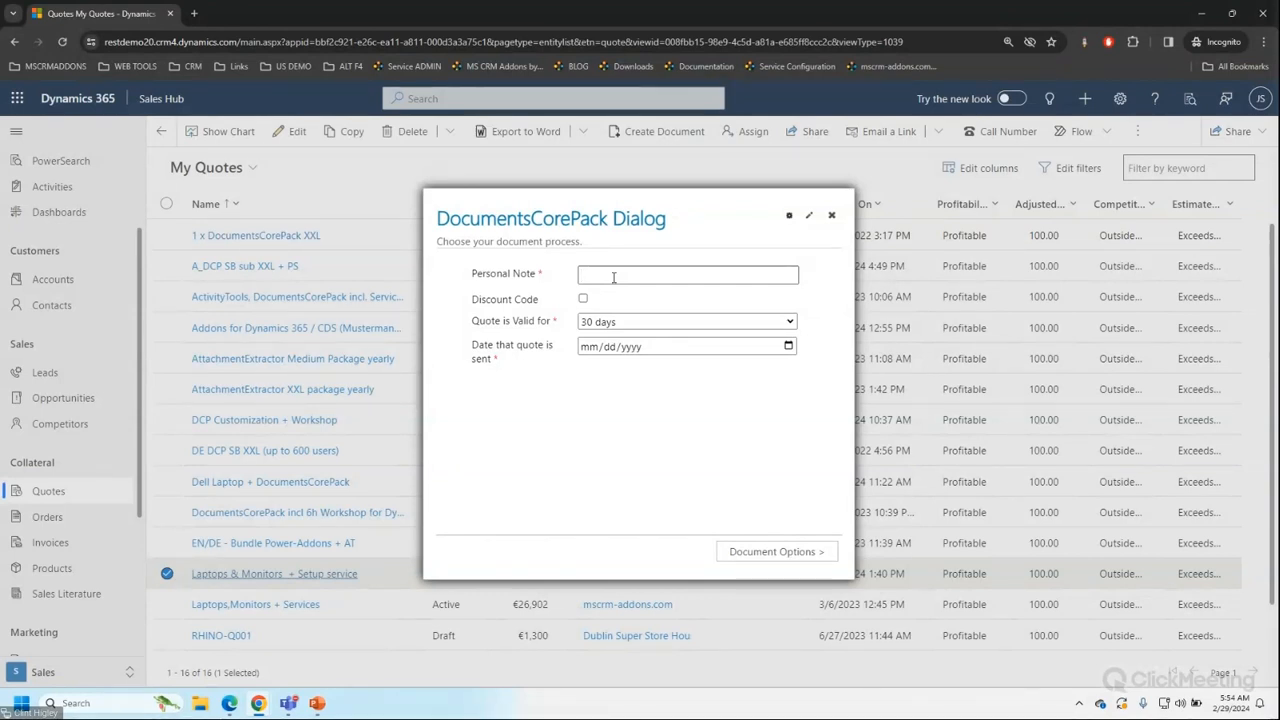
text(Hello)
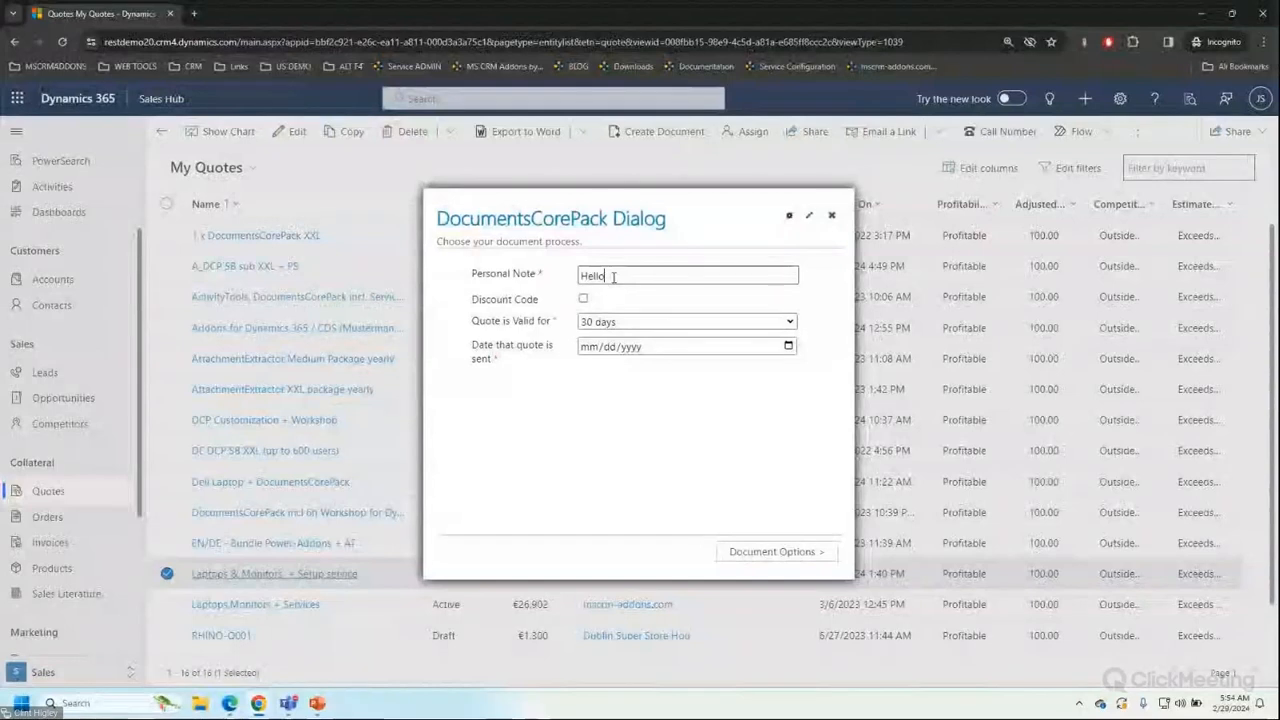
text(! )
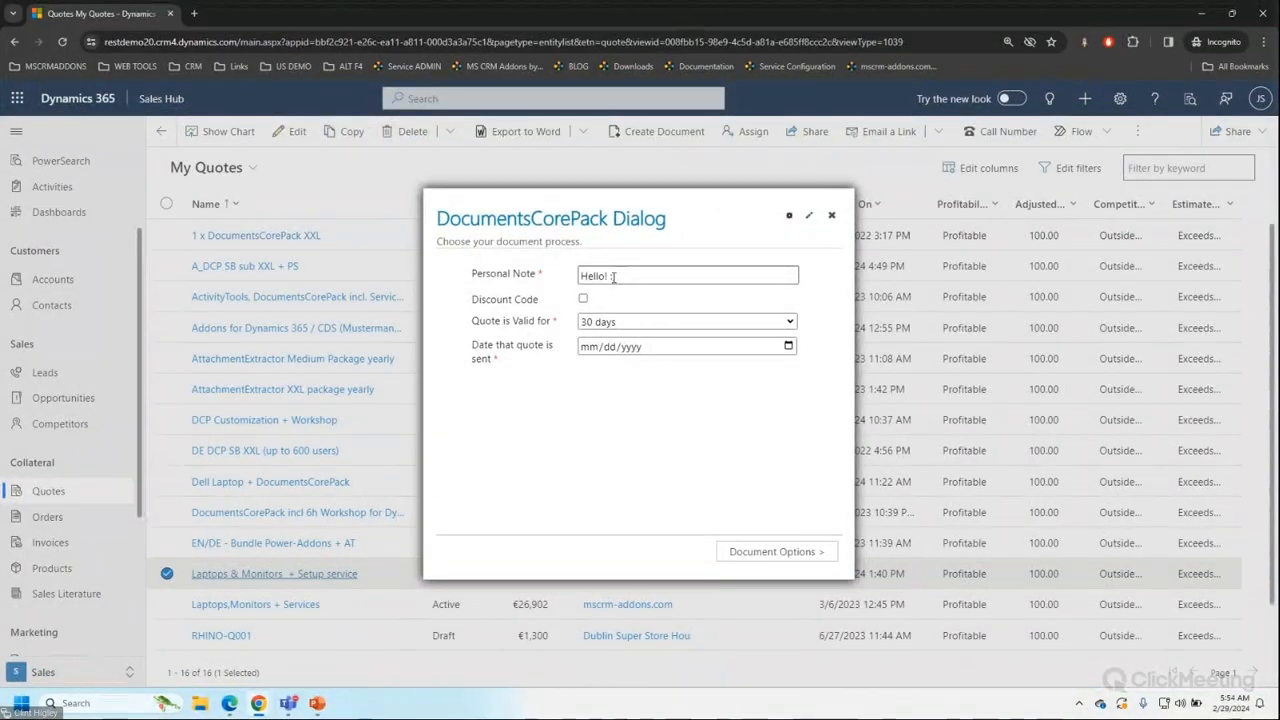
text(:))
click(582, 299)
click(614, 322)
click(618, 353)
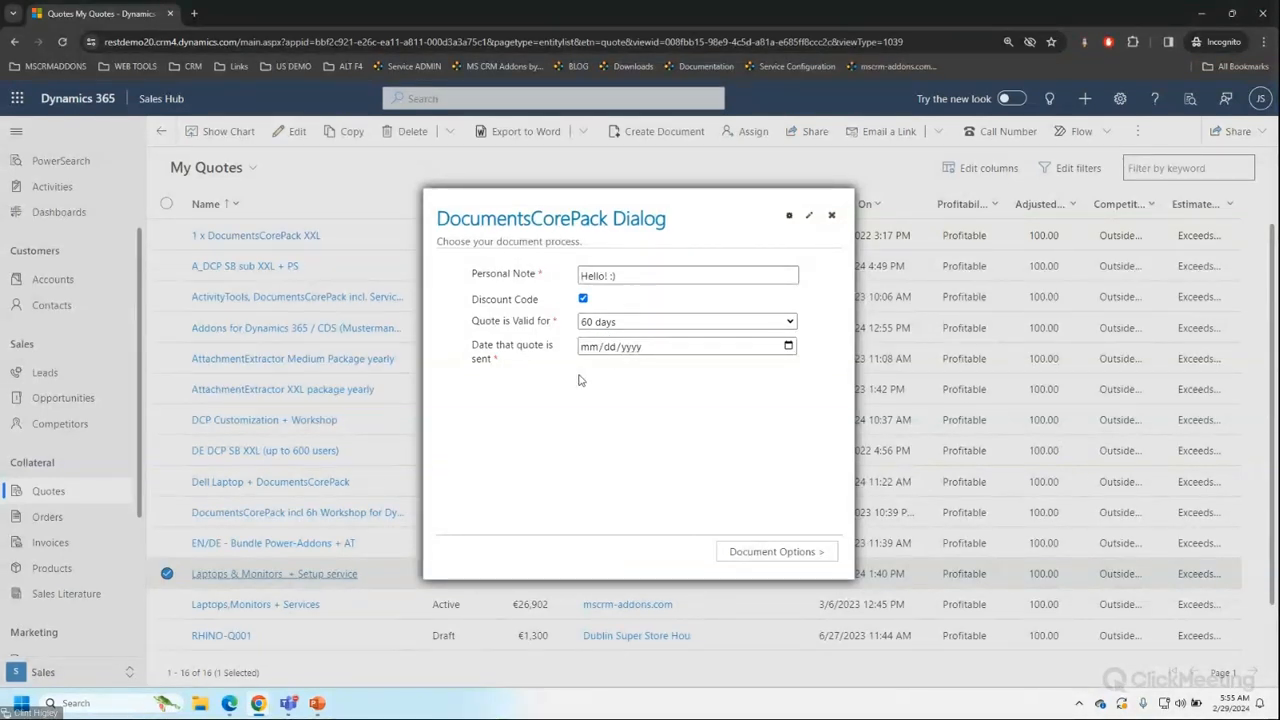
Set the date that the quote is sent to 02/27/2024.
click(788, 346)
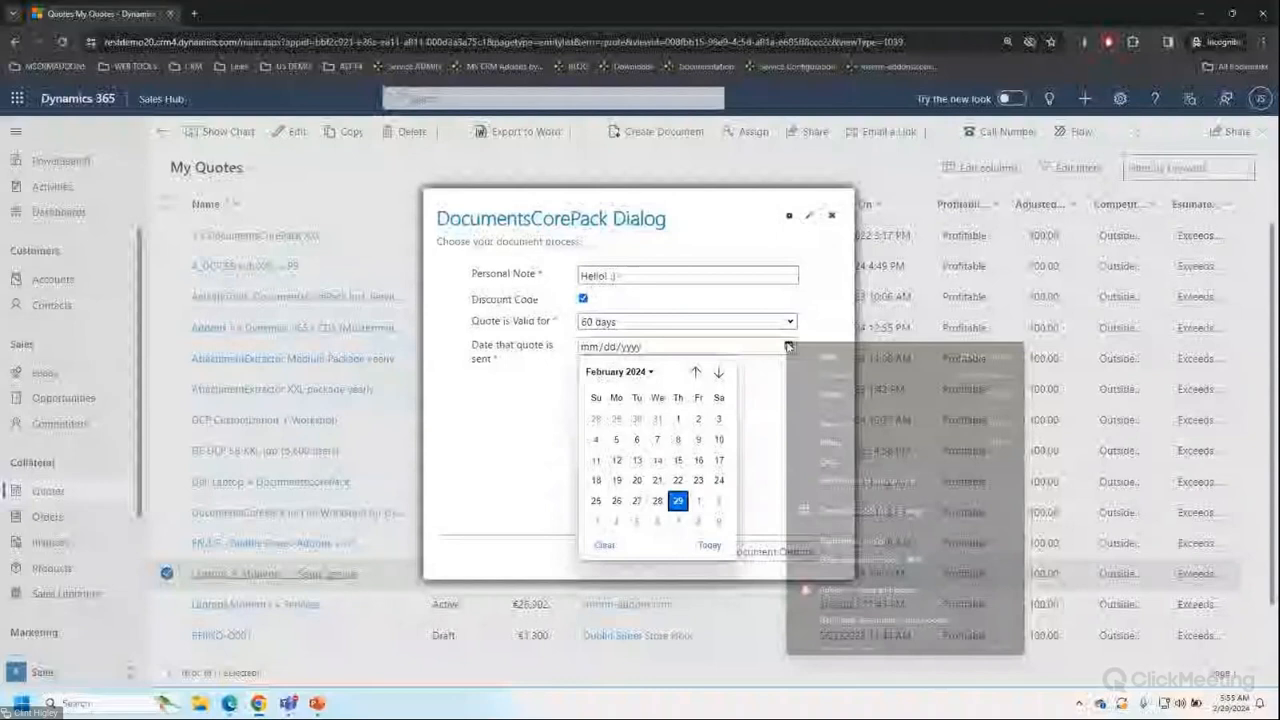
click(789, 347)
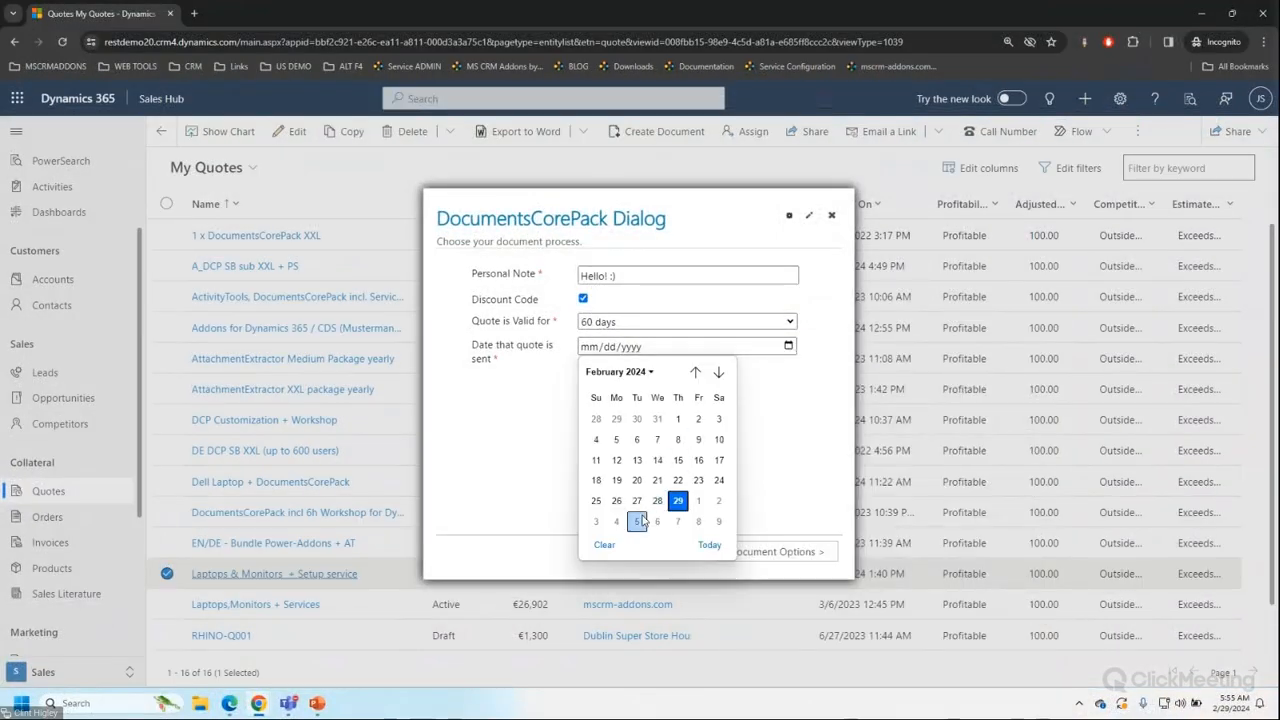
click(638, 500)
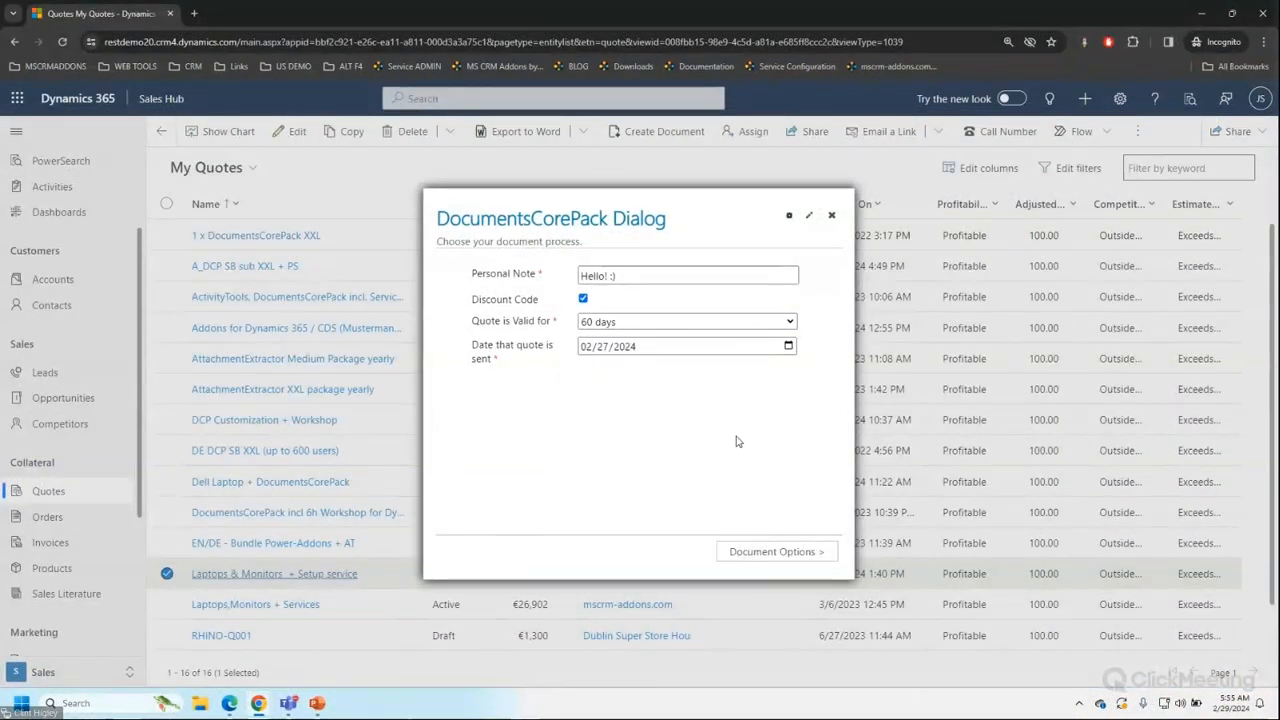
Continue to the document options, check the recipient and e-mail fields, and close the dialog without creating the document.
click(778, 552)
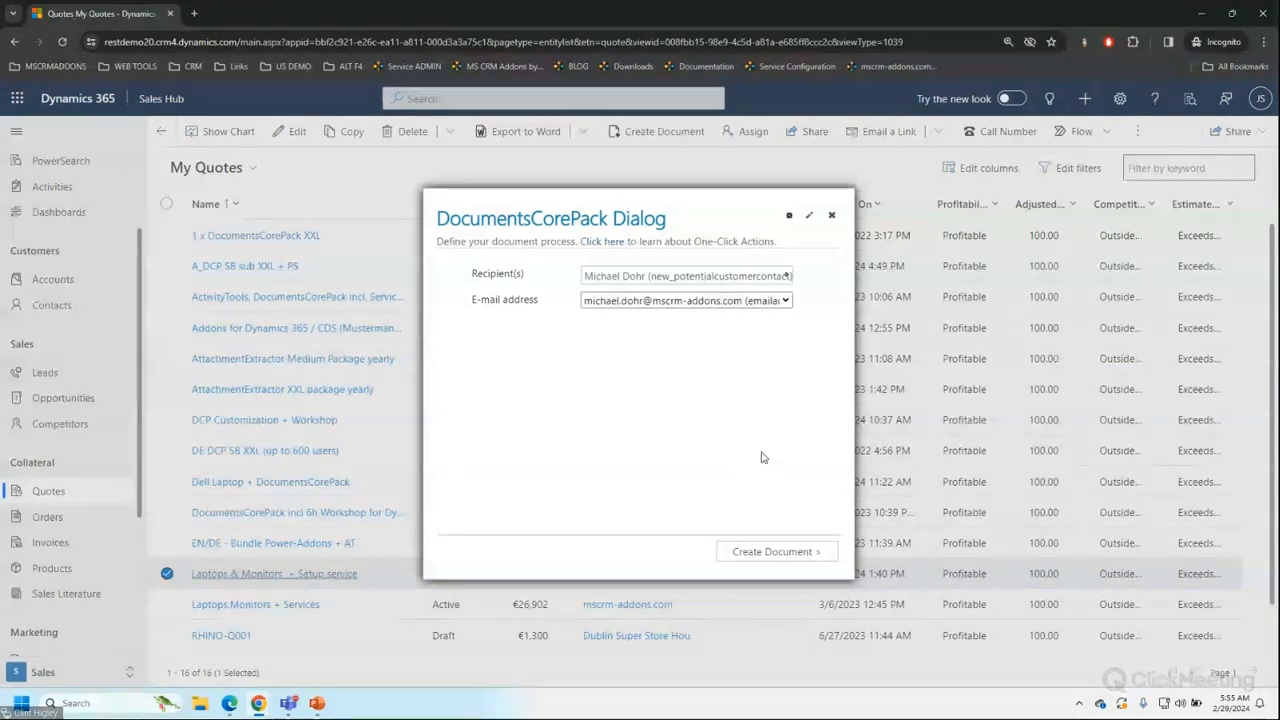
click(832, 223)
Switch to the PowerPoint slide show and advance from the Live Demo slide to the Free Trial slide.
mouse_move(317, 703)
click(331, 640)
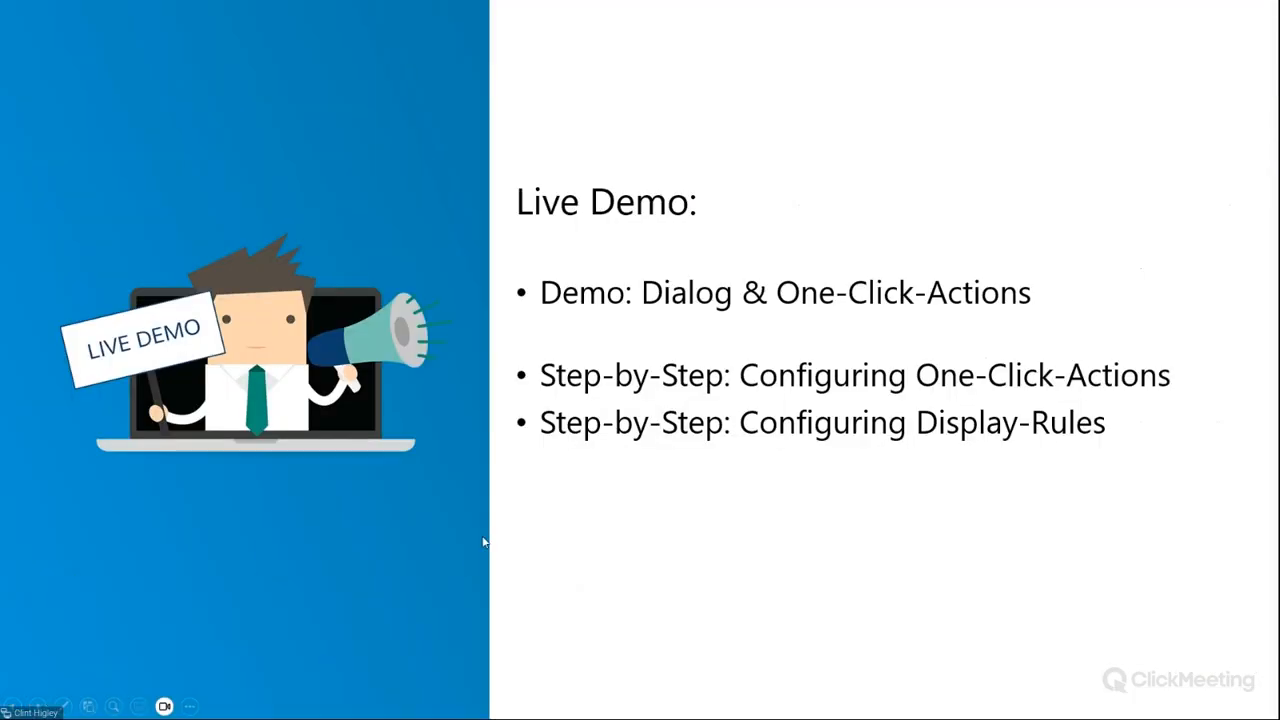
click(809, 333)
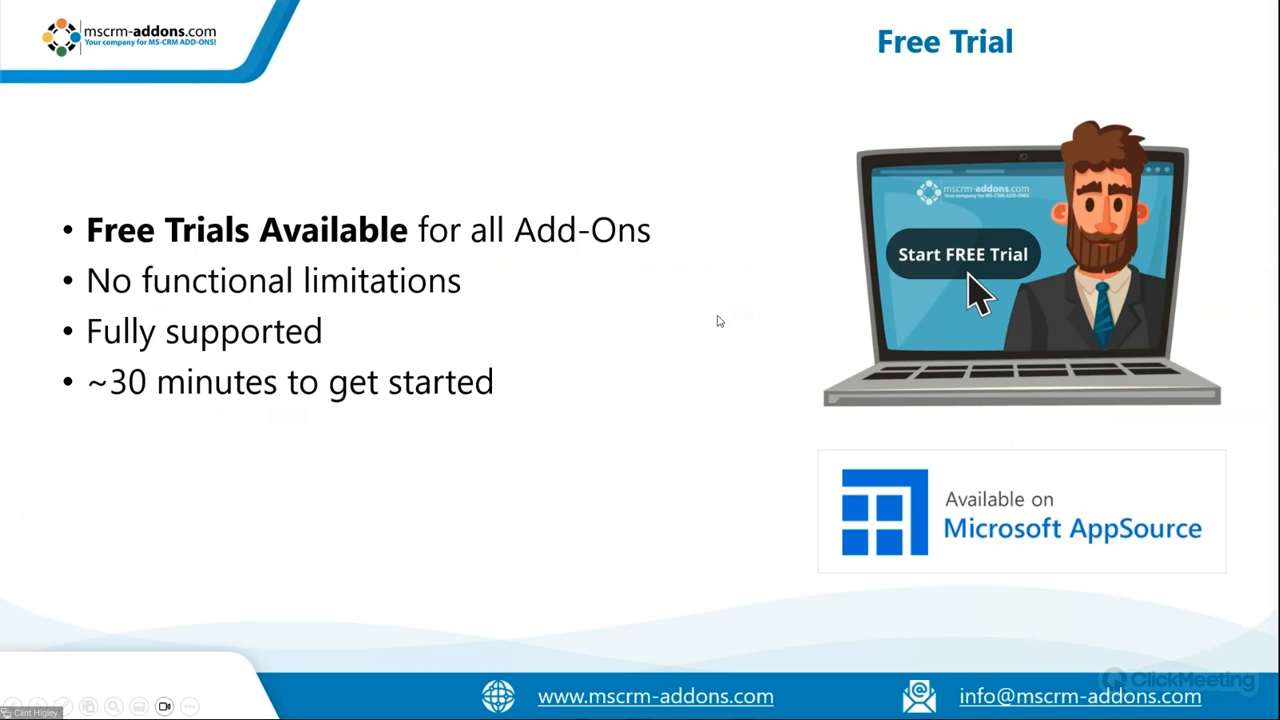